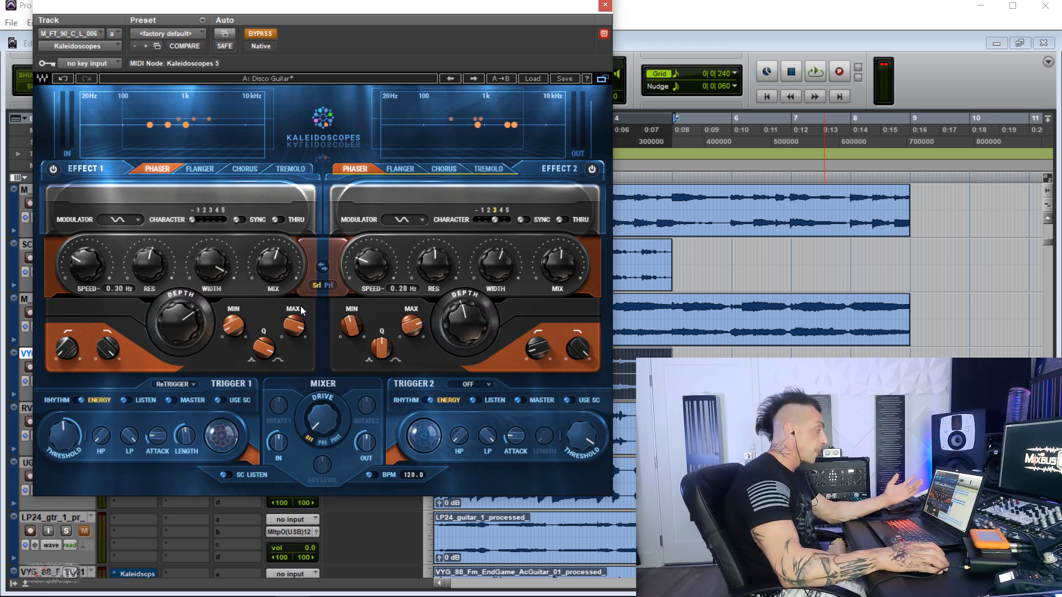
Compare parallel and serial routing between Effect 1 and Effect 2, returning to serial.
click(330, 287)
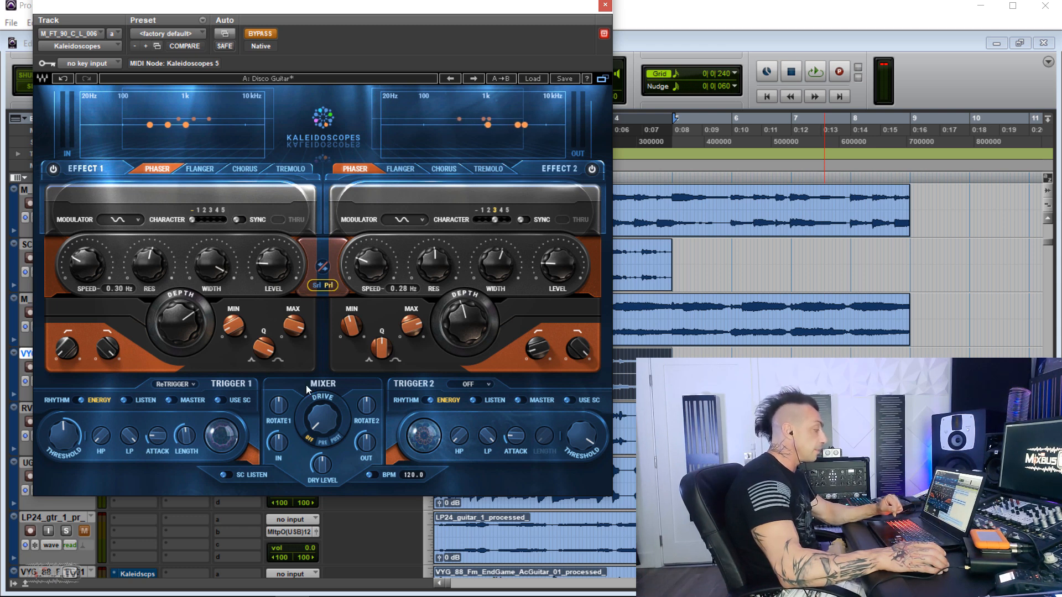
click(318, 287)
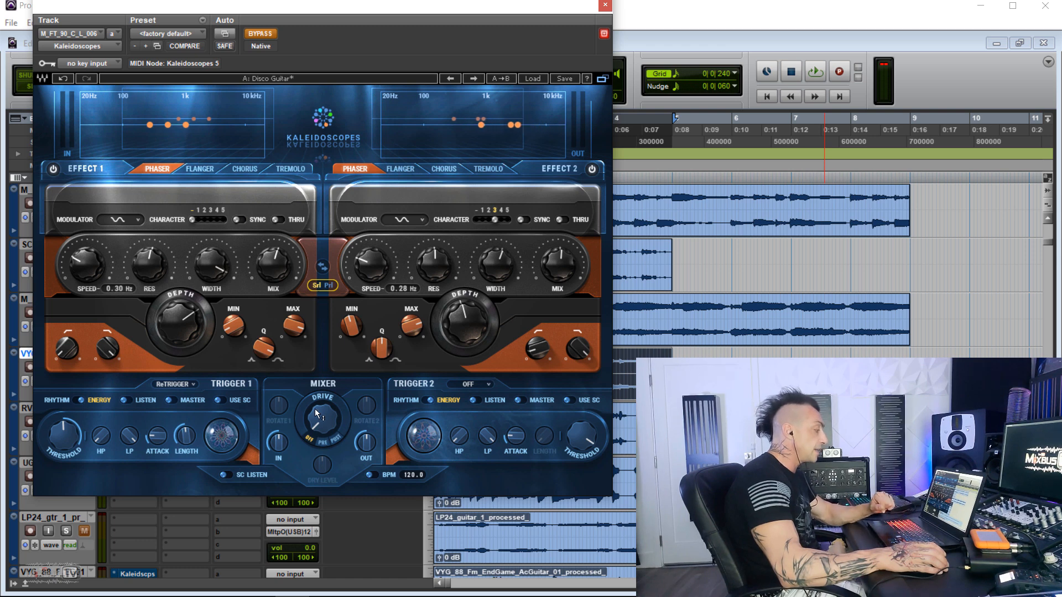
click(328, 286)
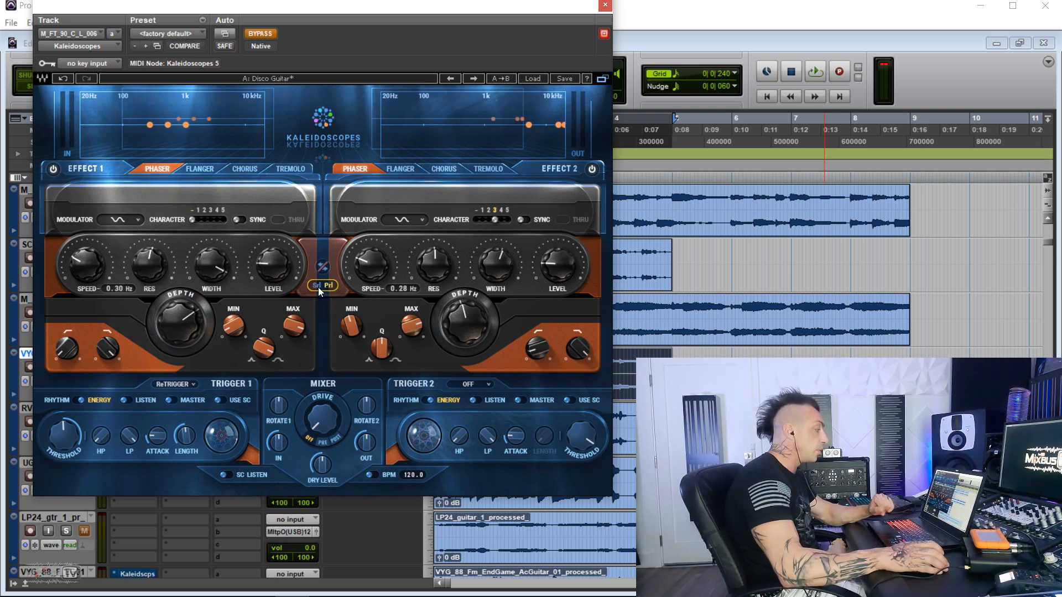
click(313, 285)
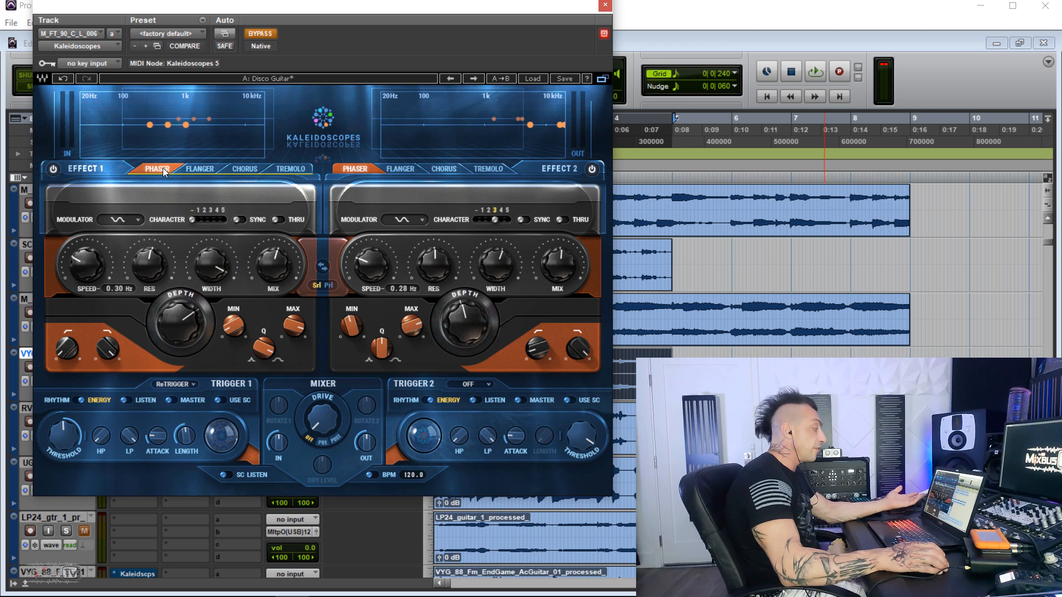
Cycle Effect 1 through Flanger, Chorus and Tremolo, returning to Phaser.
click(195, 168)
click(239, 169)
click(288, 169)
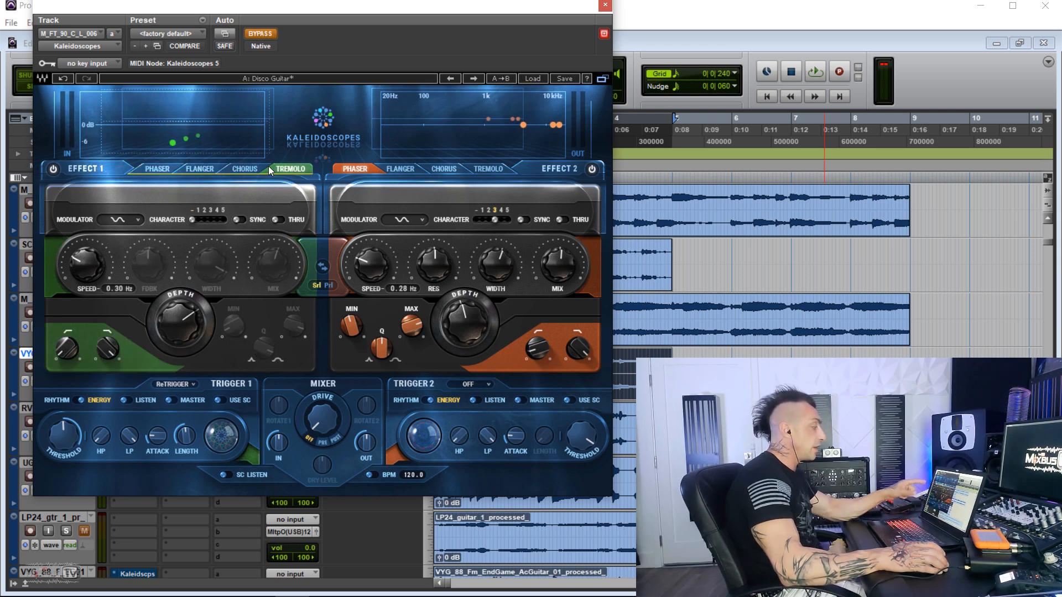
click(149, 169)
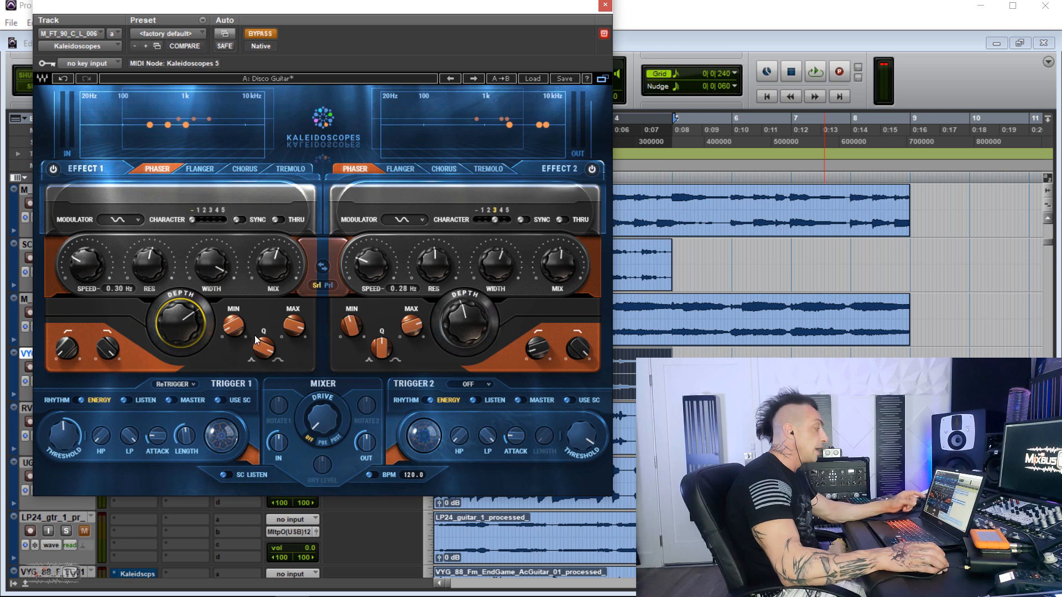
Turn off Effect 2 and play the loop with the plugin's bypass disabled.
drag(294, 326, 305, 266)
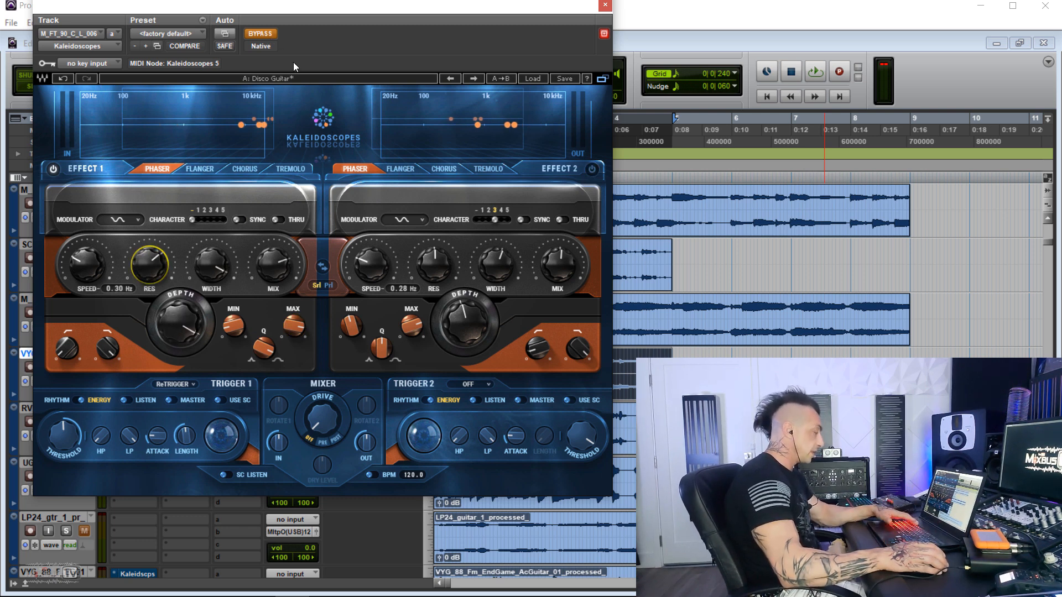
key(space)
key(space)
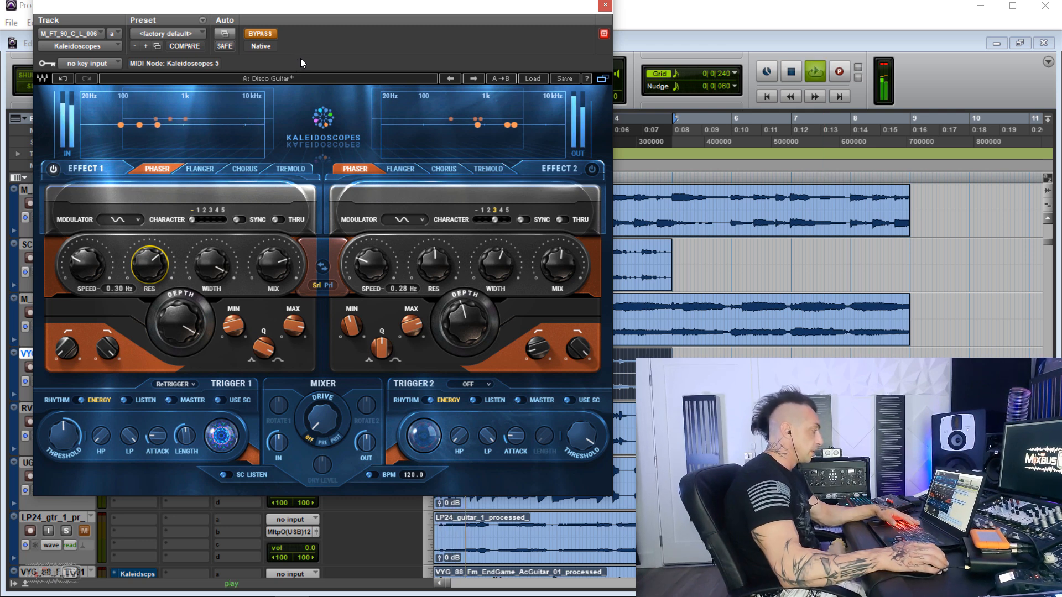
click(261, 34)
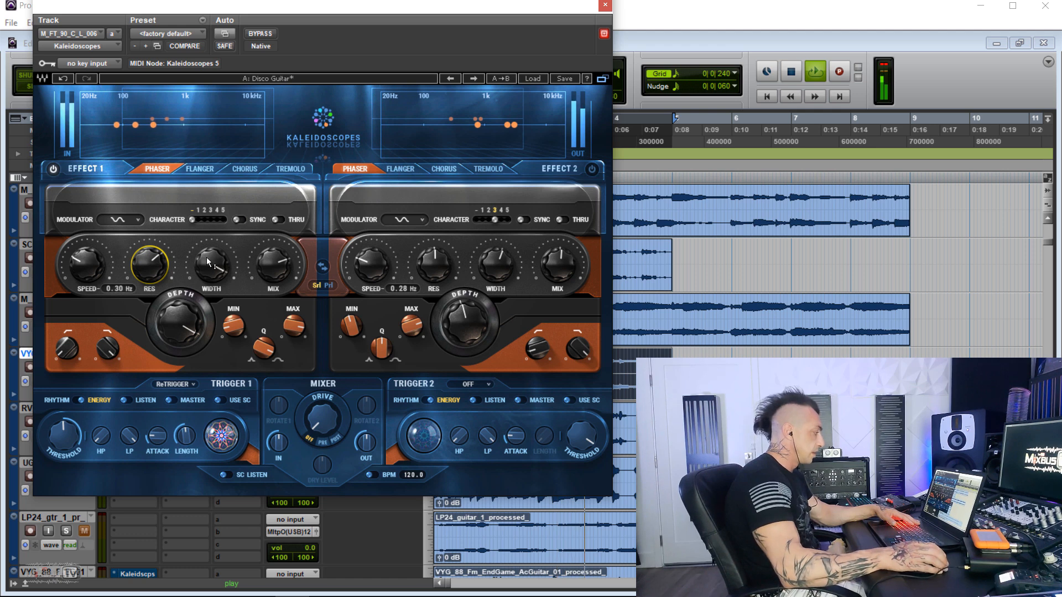
Adjust the Min and Max sweep range of Effect 1's phaser while listening to the loop.
drag(178, 318, 166, 274)
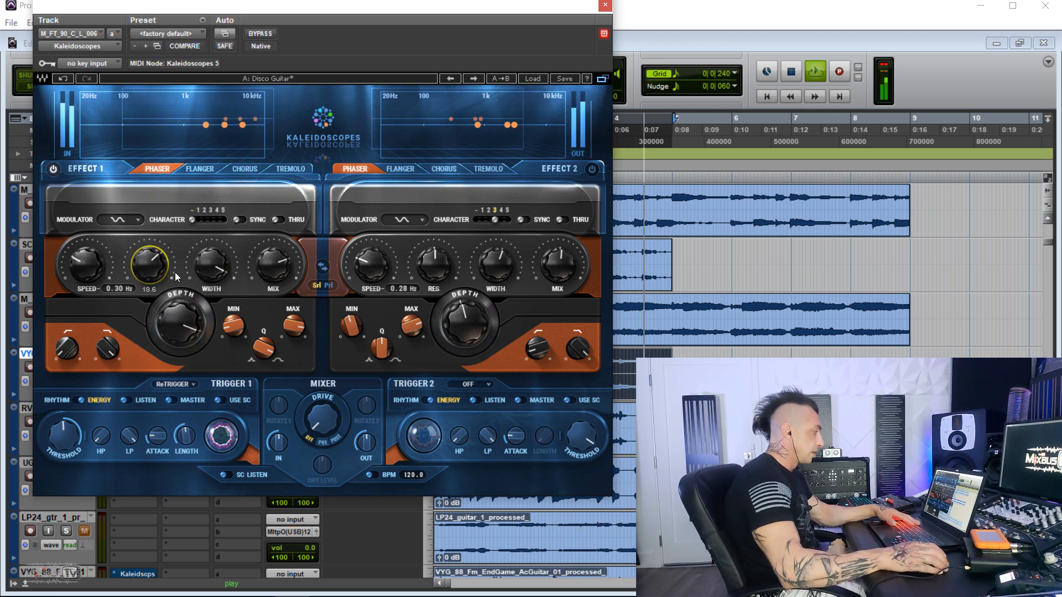
click(270, 263)
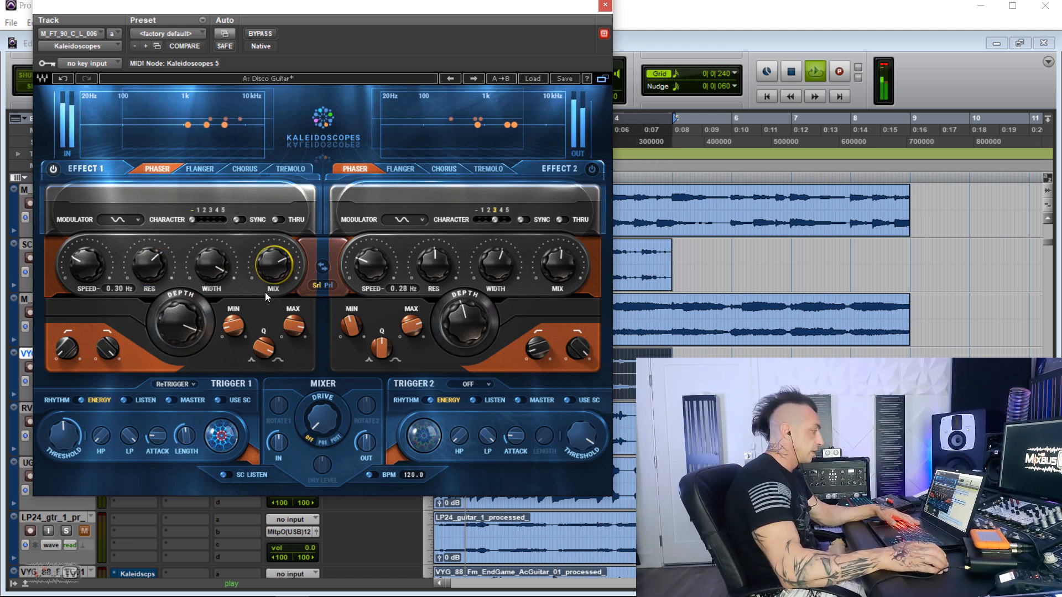
mouse_move(227, 325)
mouse_down()
mouse_move(227, 350)
mouse_move(227, 330)
mouse_up()
drag(297, 327, 298, 354)
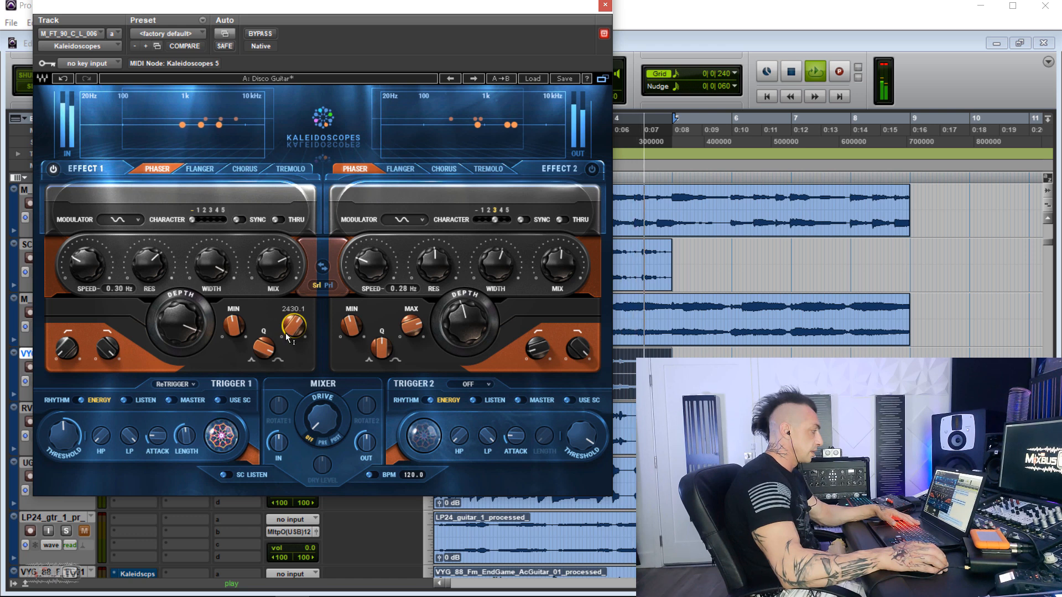
drag(225, 325, 225, 329)
drag(291, 323, 291, 330)
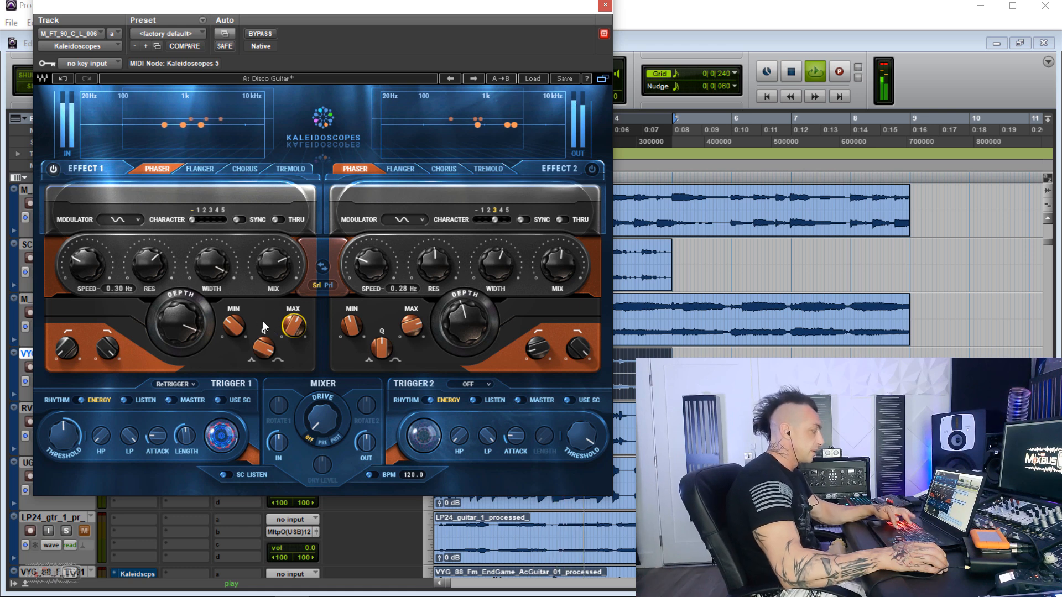
key(space)
click(233, 324)
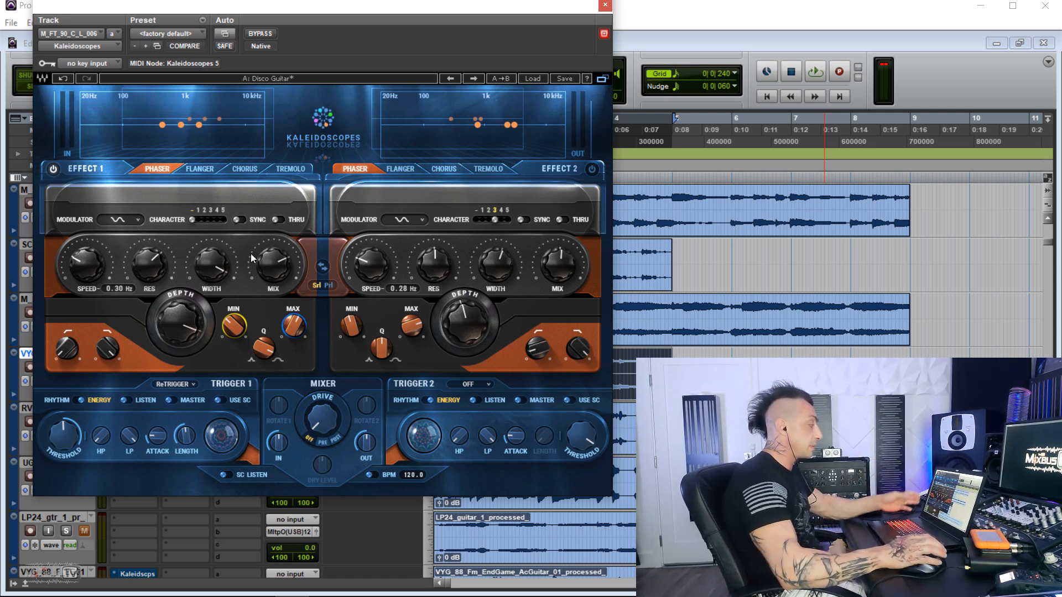
Adjust Effect 1's Q and Min and set its depth to 89 while auditioning the loop.
key(space)
drag(263, 349, 264, 402)
drag(234, 326, 266, 333)
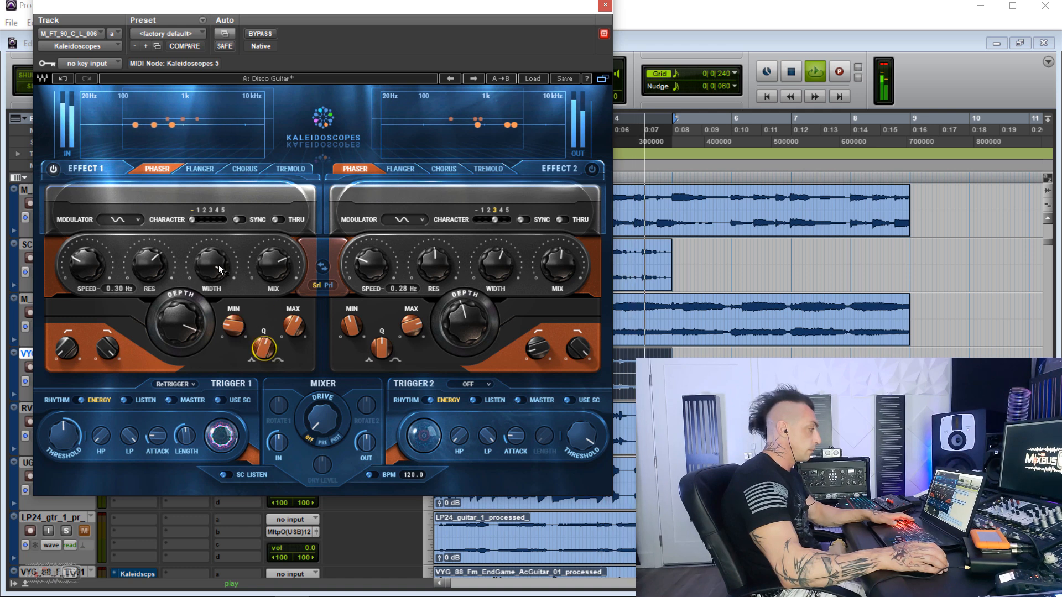
drag(187, 312, 186, 325)
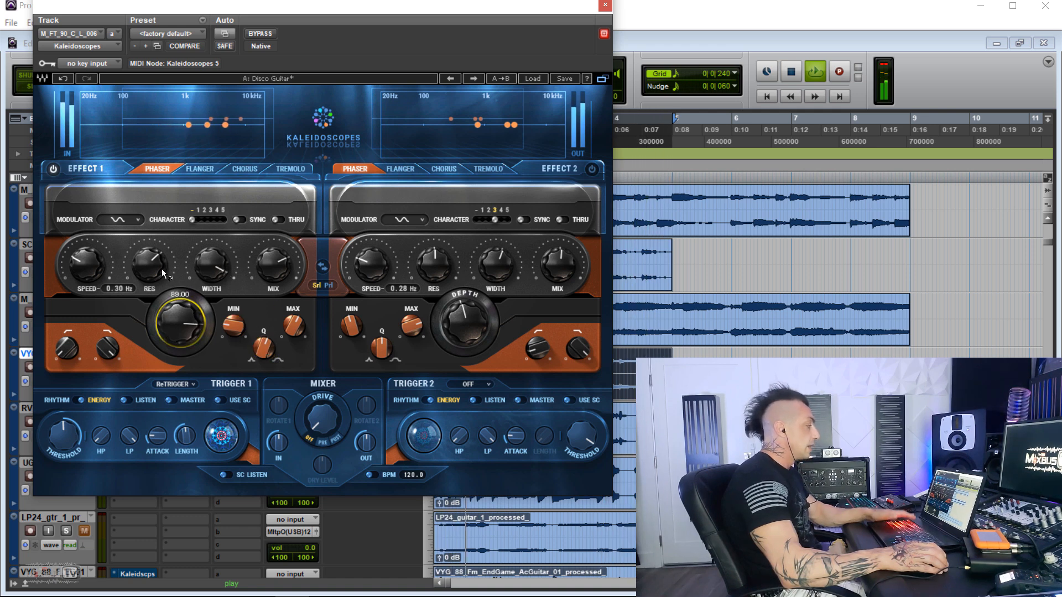
key(space)
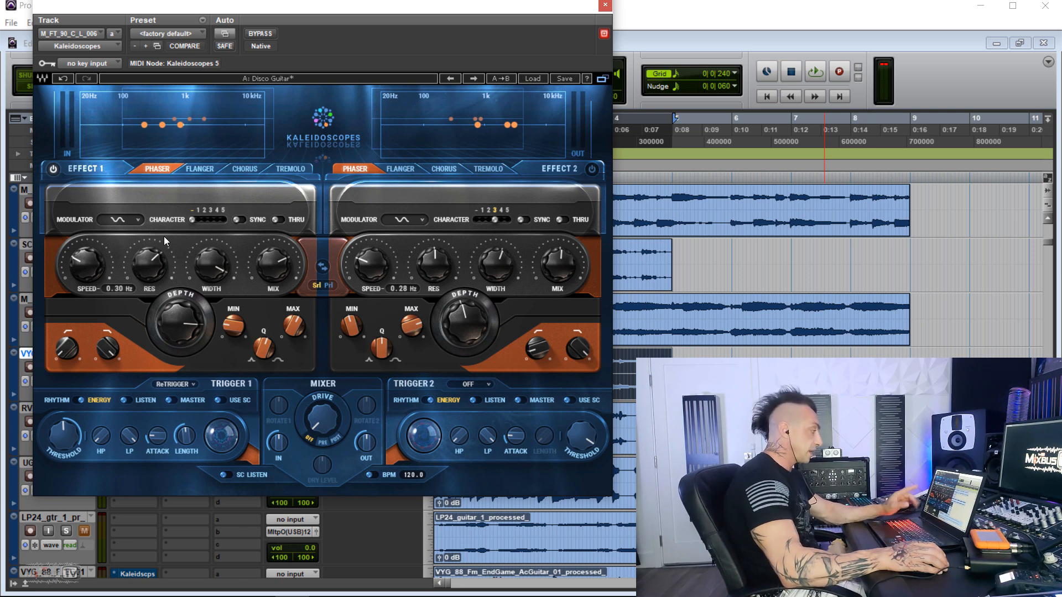
Set Effect 1's modulator to Input.
click(132, 220)
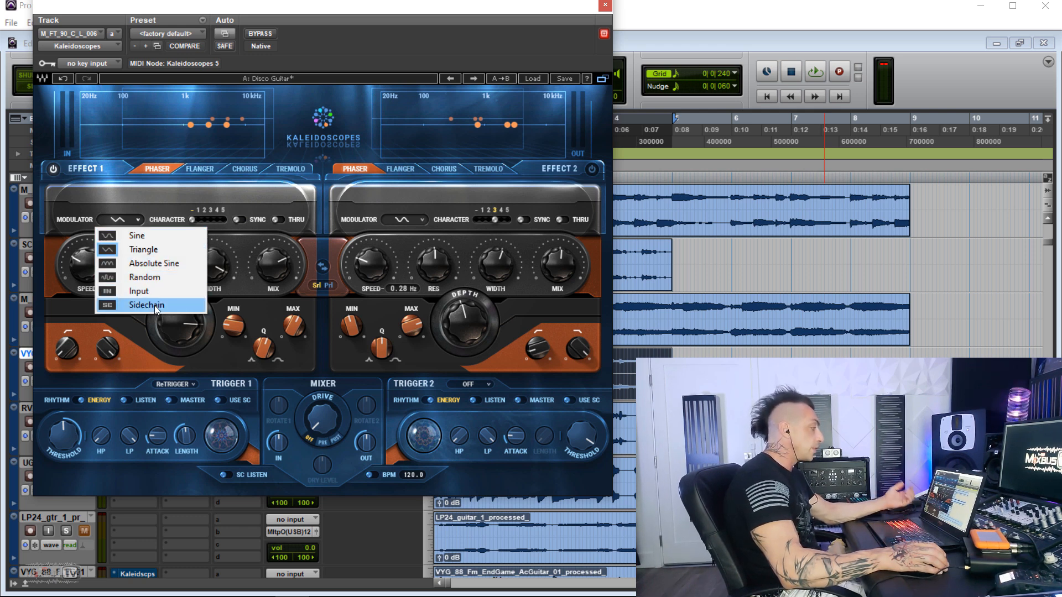
click(145, 293)
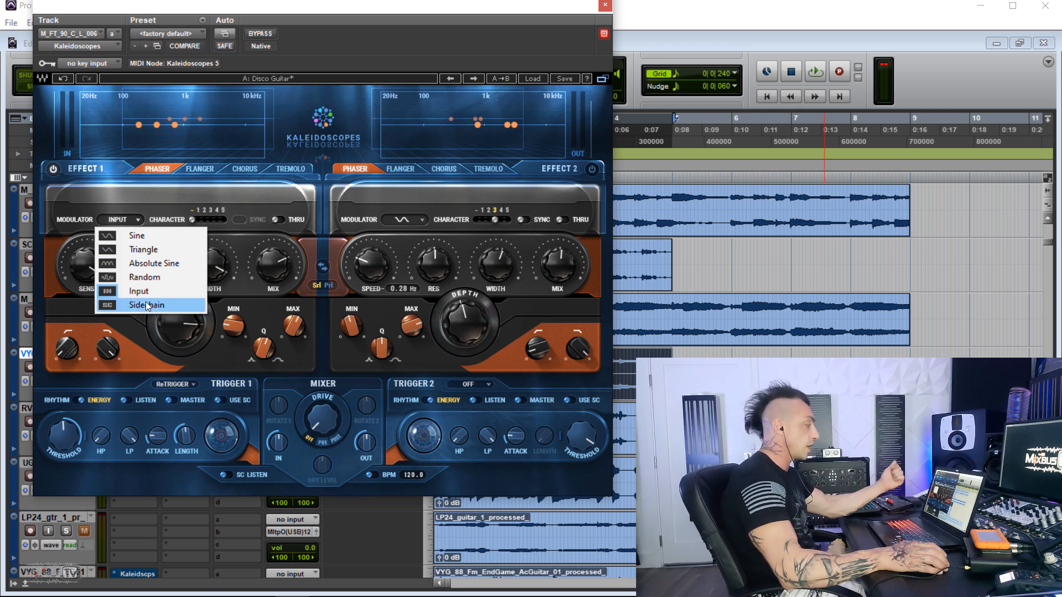
click(172, 217)
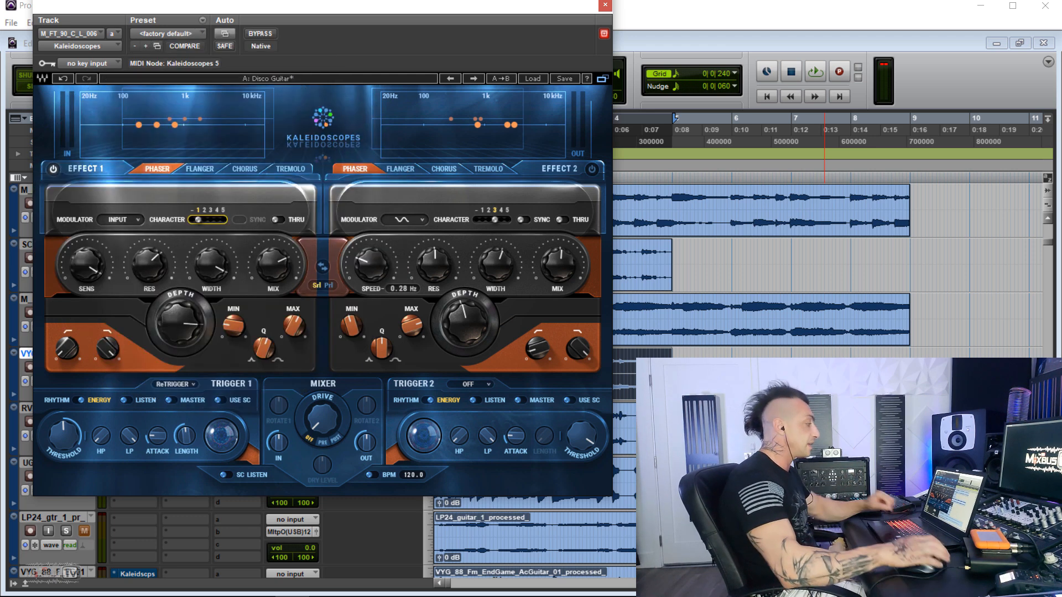
Raise Effect 1's mix and step its Character setting from 1 up to 3 during playback.
drag(274, 265, 274, 235)
key(space)
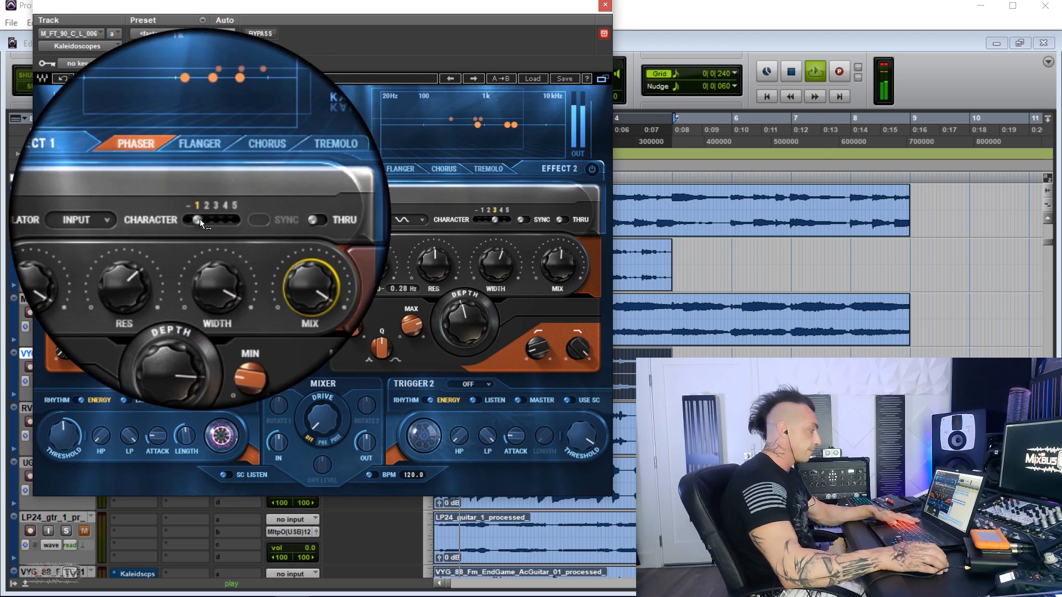
click(198, 221)
drag(204, 221, 232, 217)
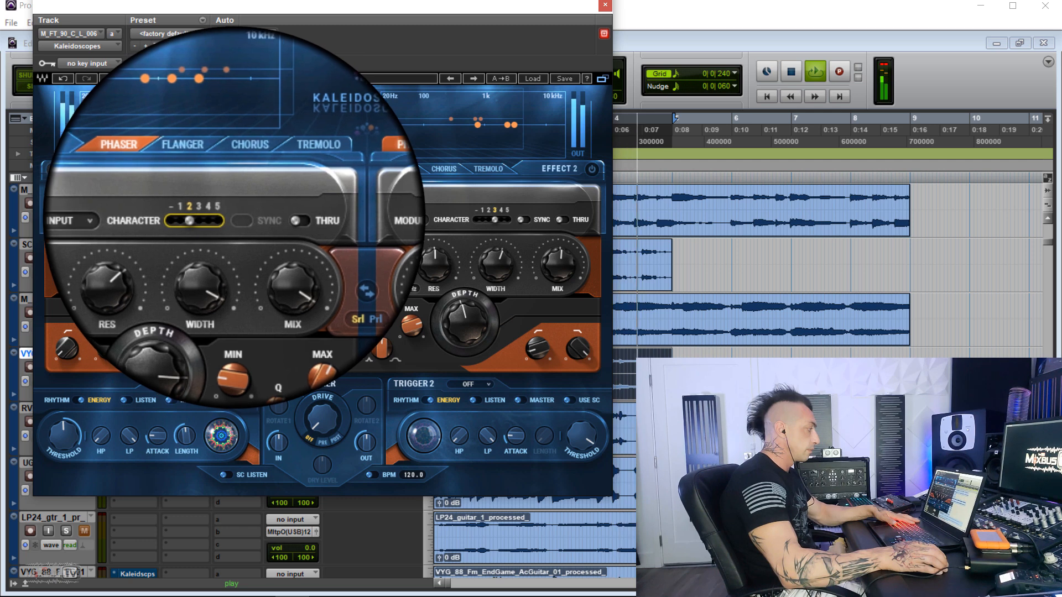
drag(240, 218, 258, 217)
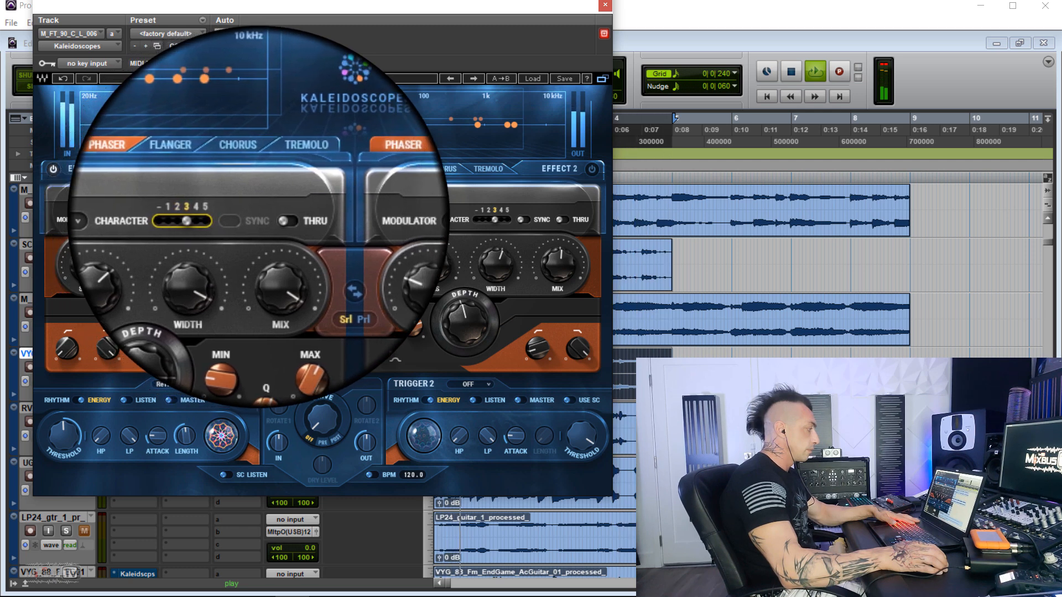
Switch Effect 1's modulator from Input back to a wave shape and audition Character positions, finishing with Character off.
click(118, 220)
click(118, 220)
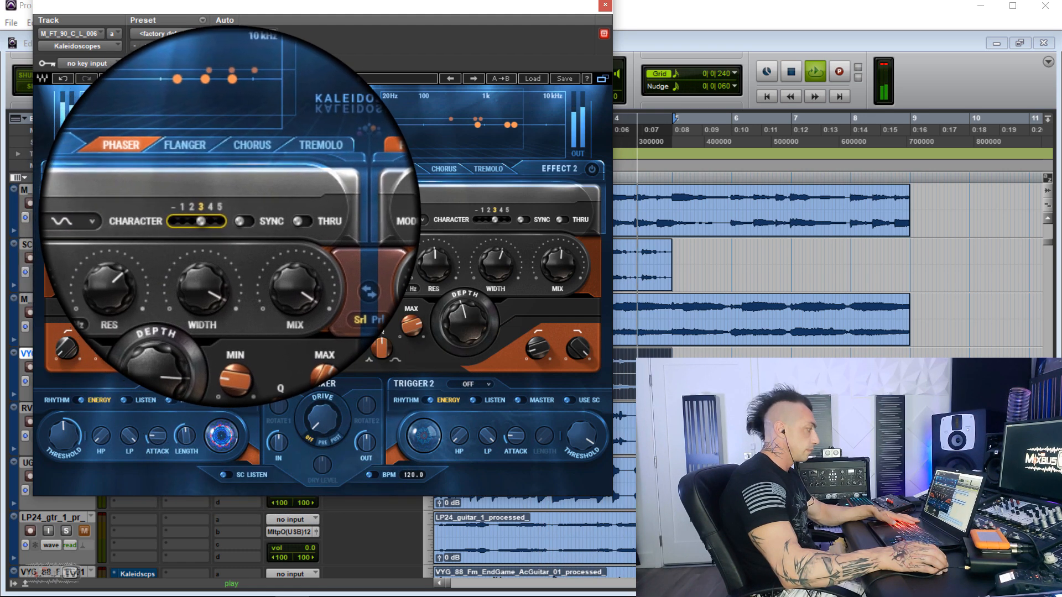
click(217, 220)
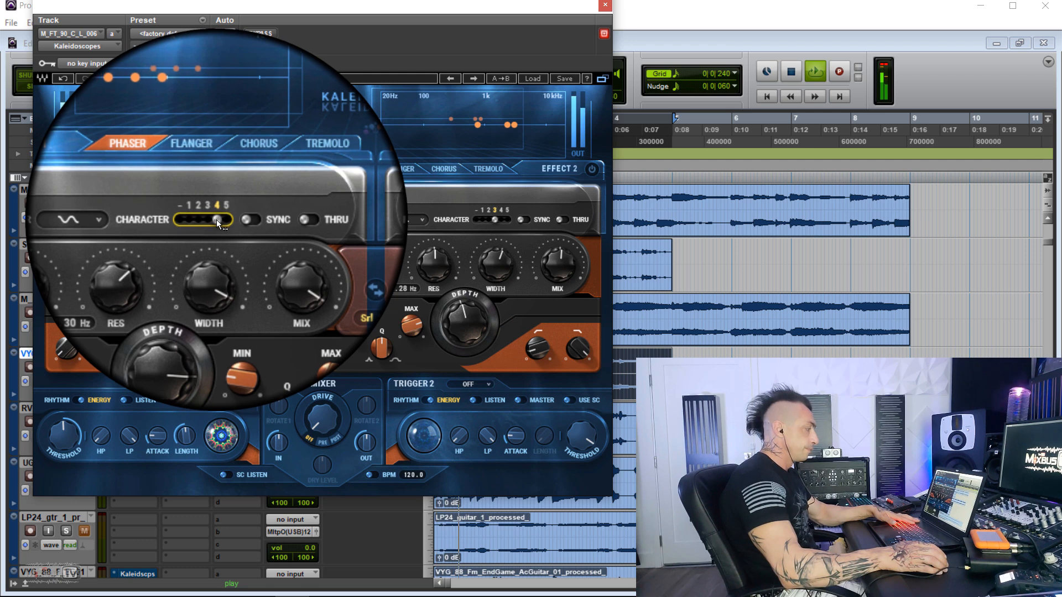
drag(217, 220, 160, 240)
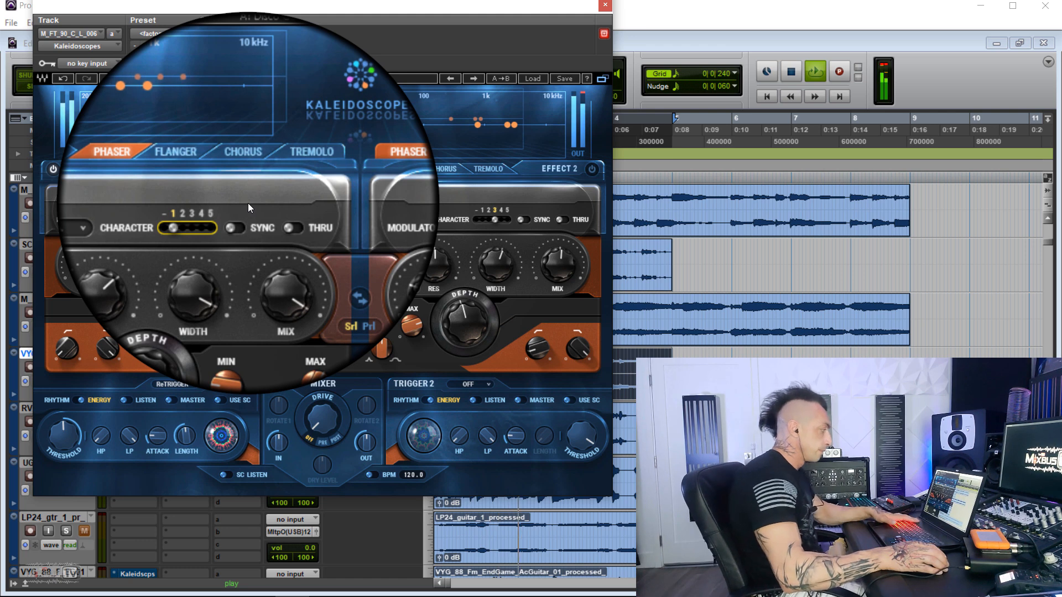
key(space)
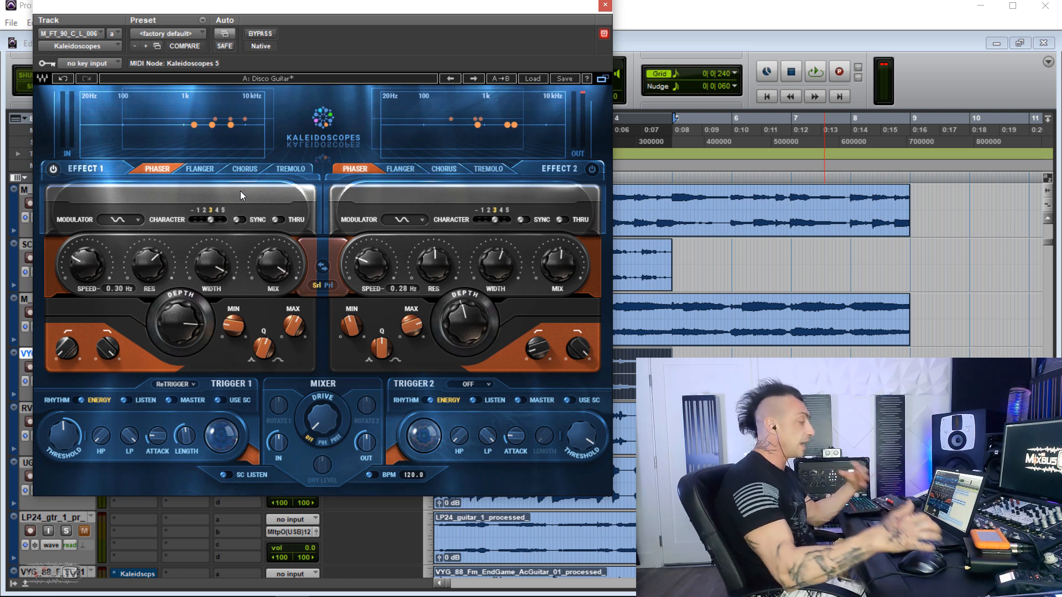
drag(211, 220, 190, 219)
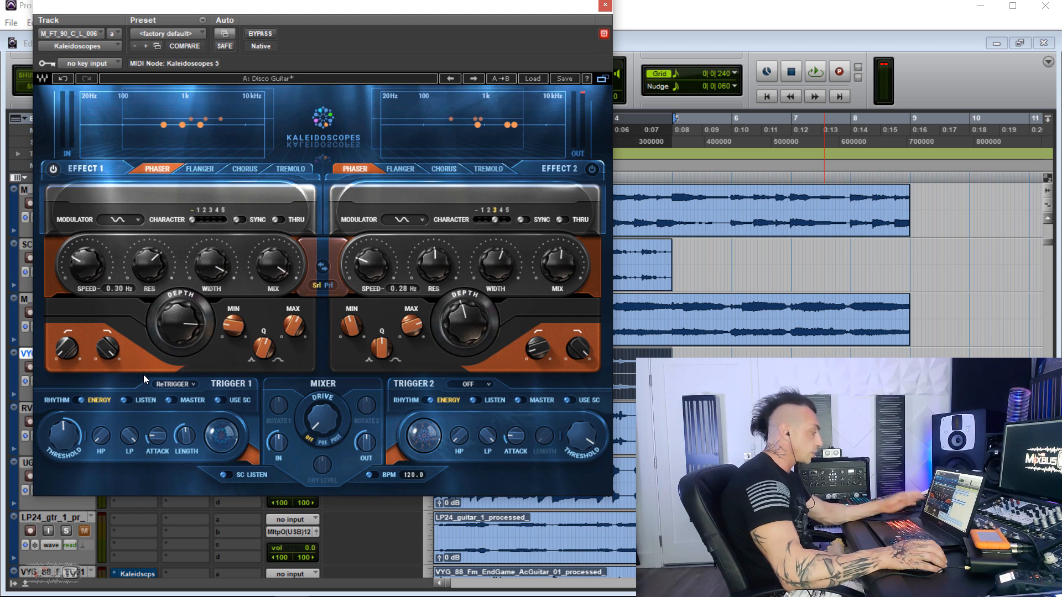
Switch Trigger 1's mode to Off and back to ReTrigger.
click(180, 384)
click(180, 383)
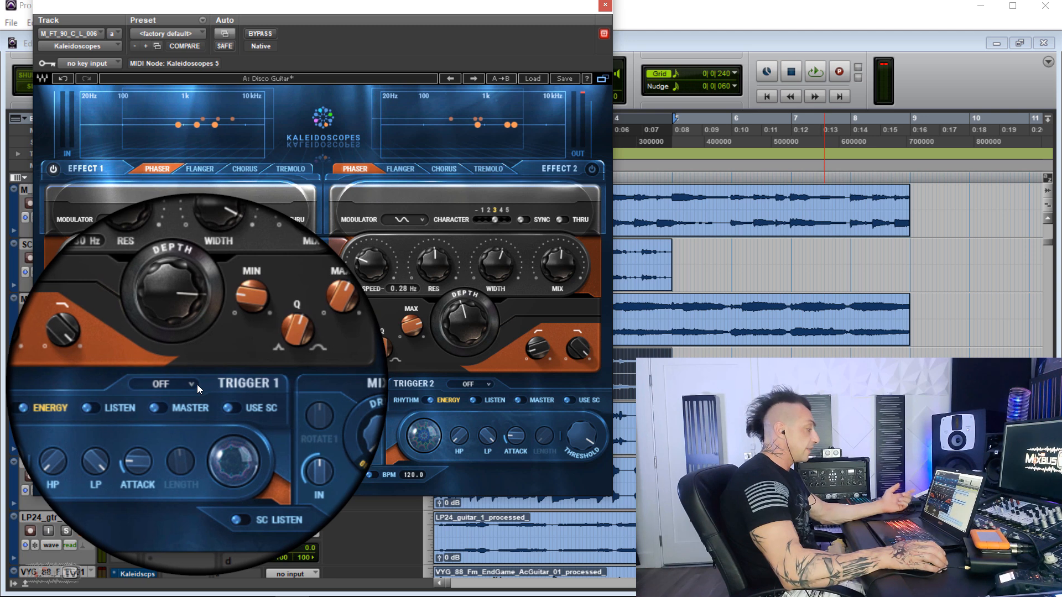
click(195, 384)
click(239, 435)
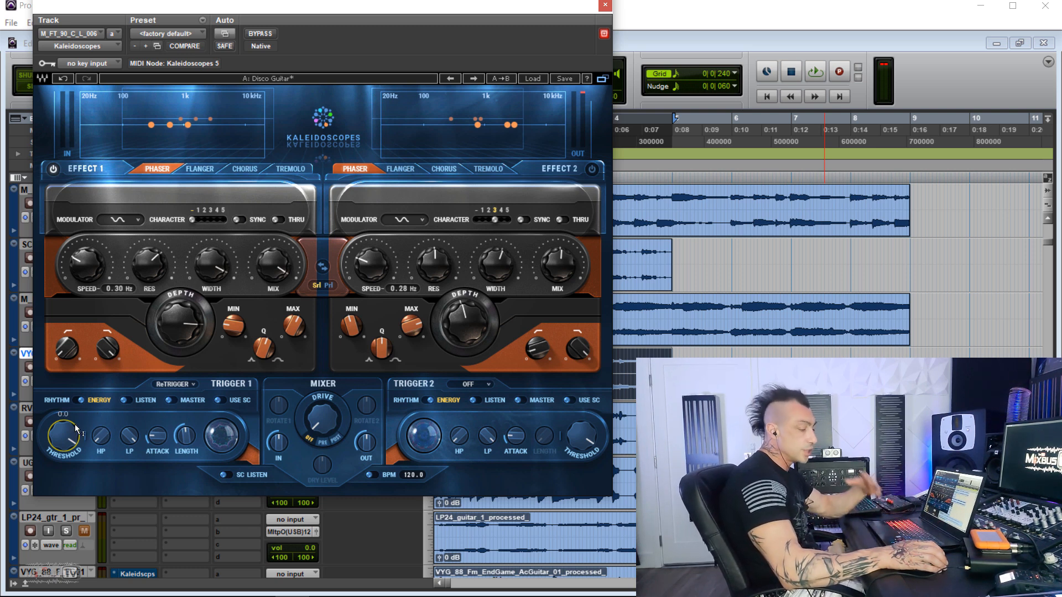
Lower Trigger 1's threshold from its maximum while auditioning the retriggered phaser.
mouse_move(70, 437)
key(space)
drag(70, 438, 61, 450)
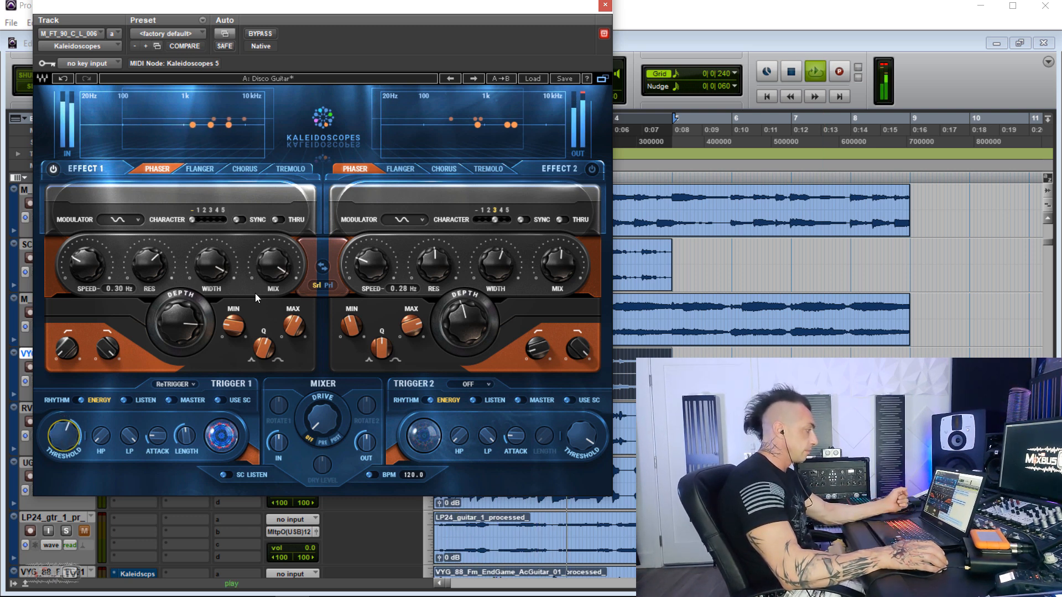
drag(294, 326, 294, 315)
drag(63, 436, 64, 437)
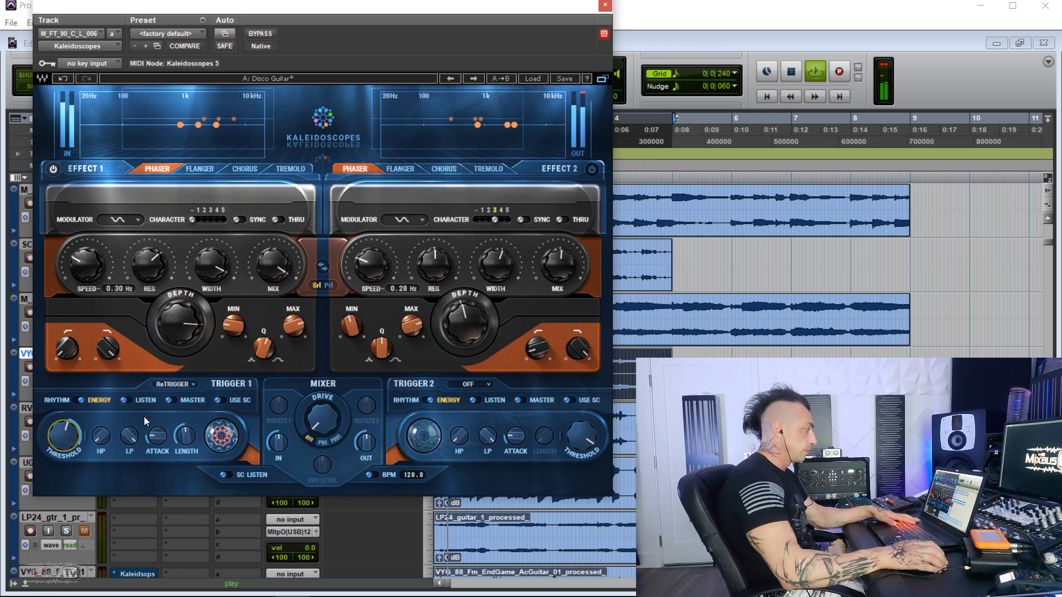
key(space)
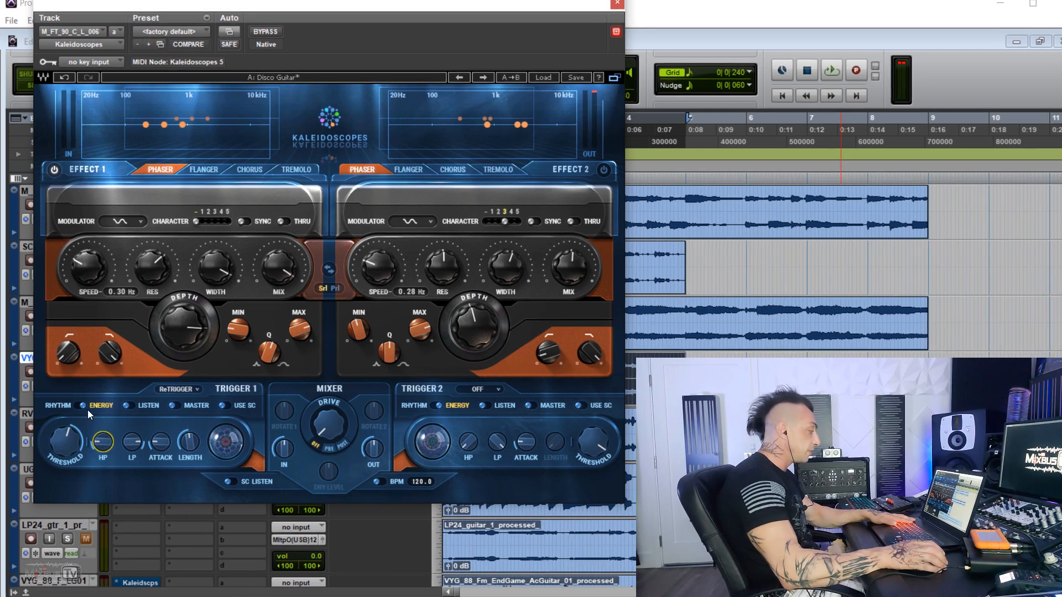
Set Trigger 1's detection to Rhythm and adjust the trigger length during playback.
click(83, 406)
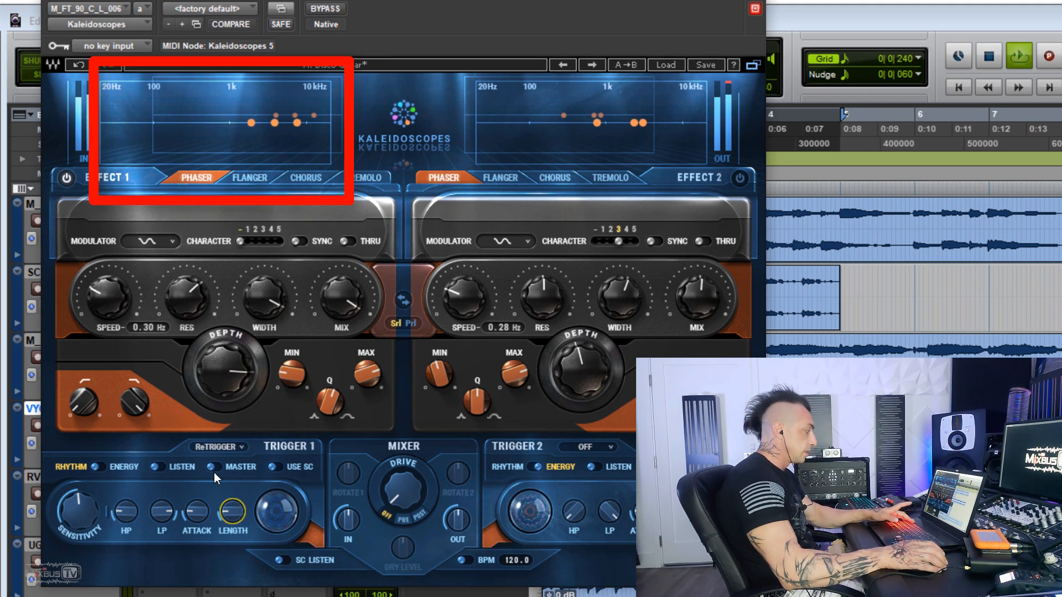
drag(235, 508, 235, 503)
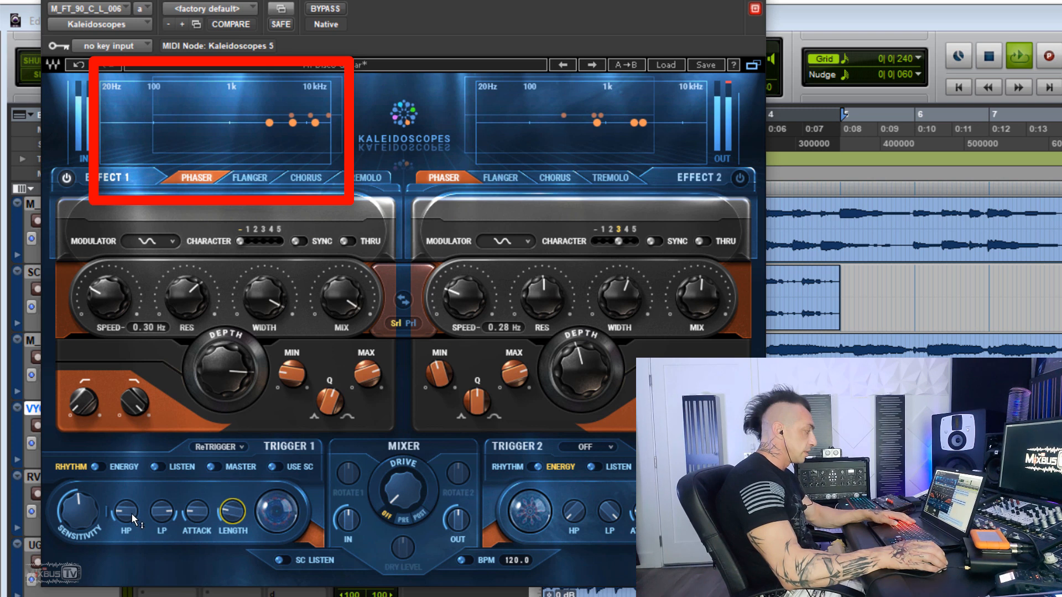
Raise Trigger 1's sensitivity during playback and fine-tune its trigger length.
drag(79, 512, 79, 509)
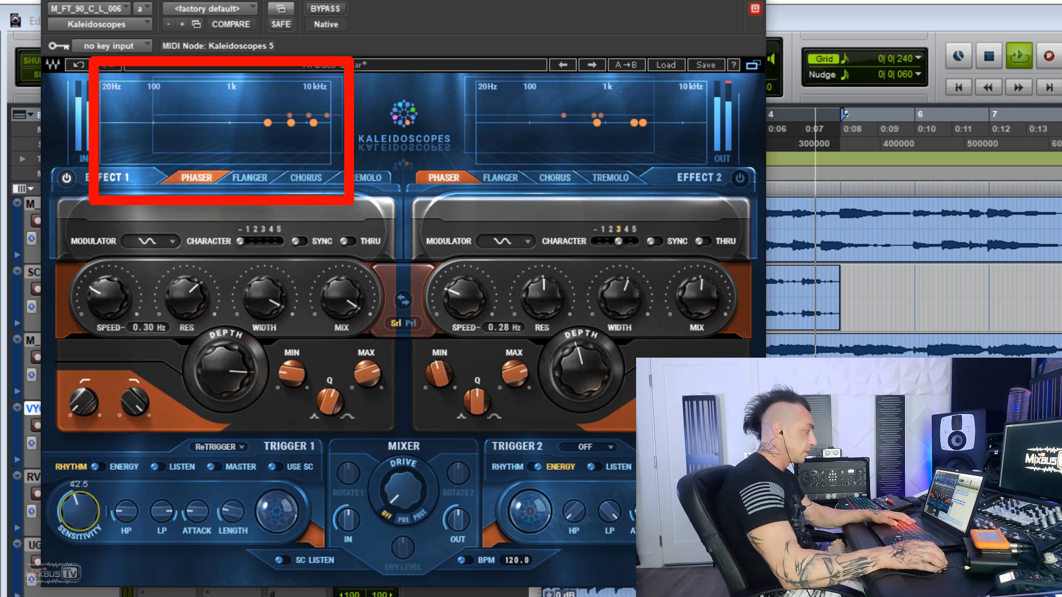
drag(79, 509, 80, 510)
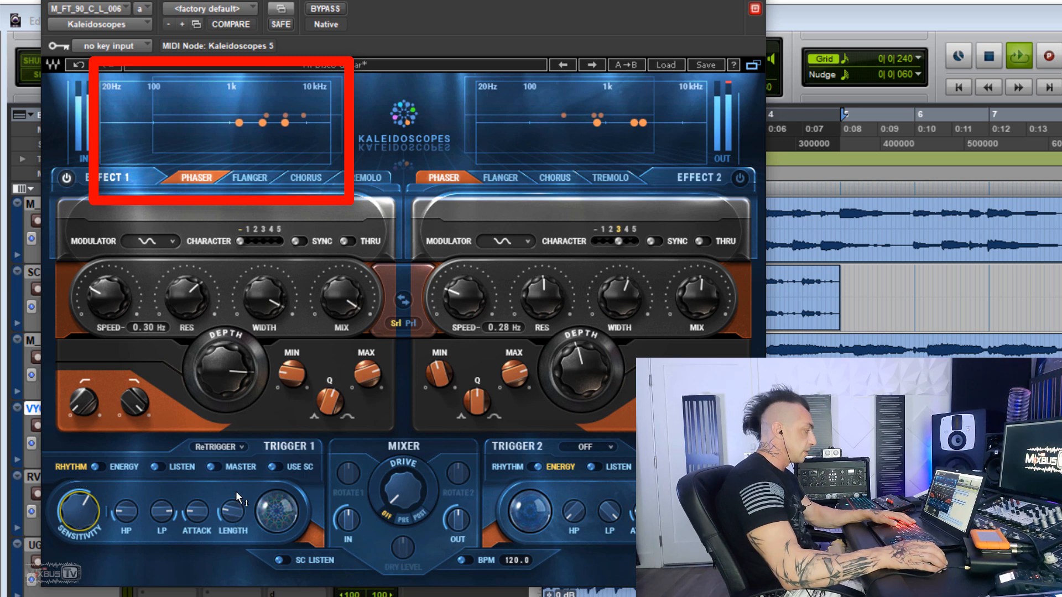
drag(85, 512, 83, 515)
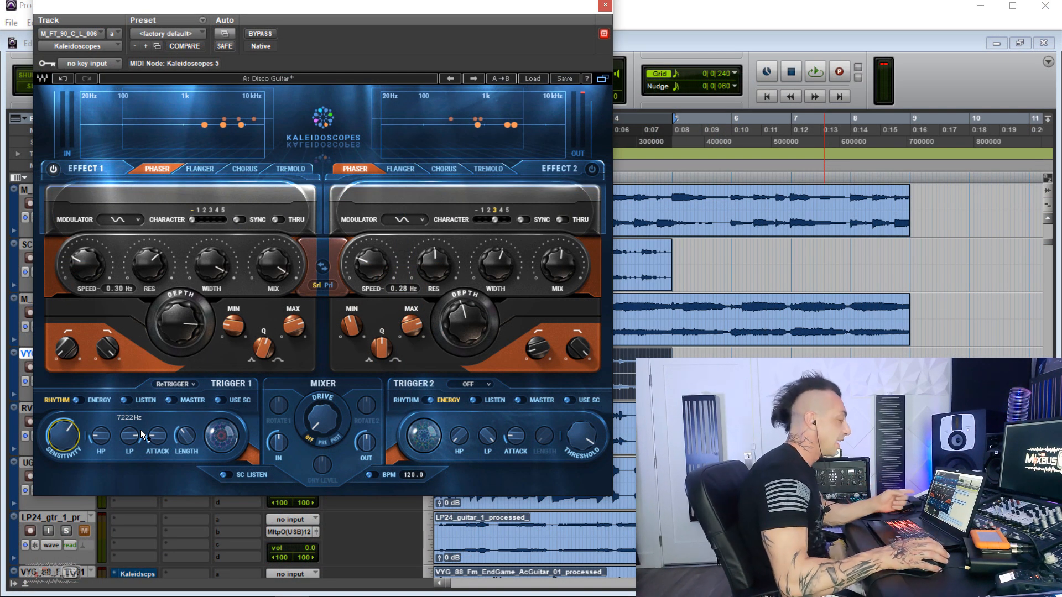
mouse_move(149, 438)
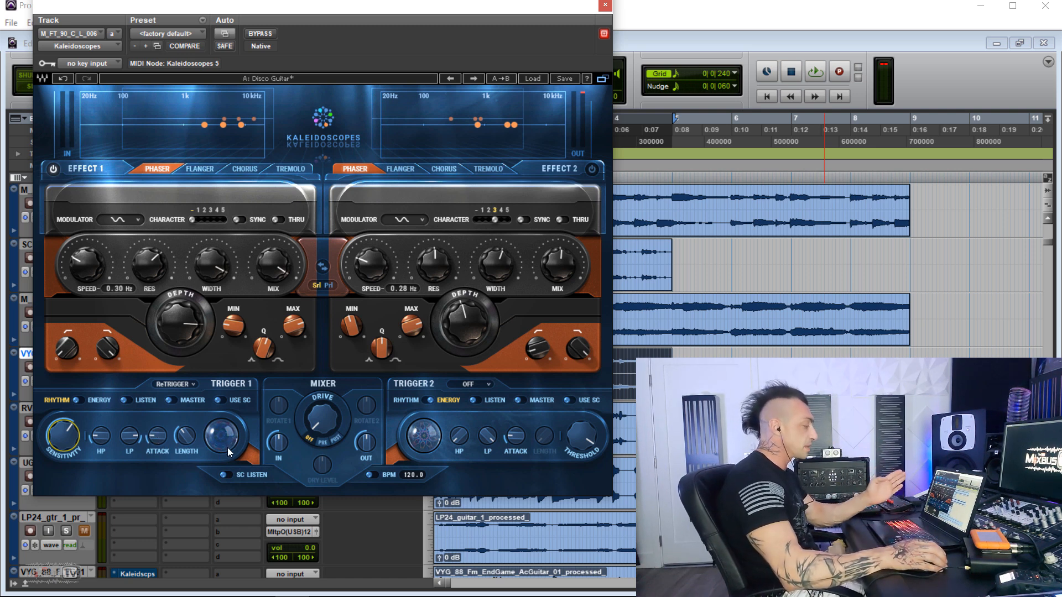
drag(183, 437, 183, 450)
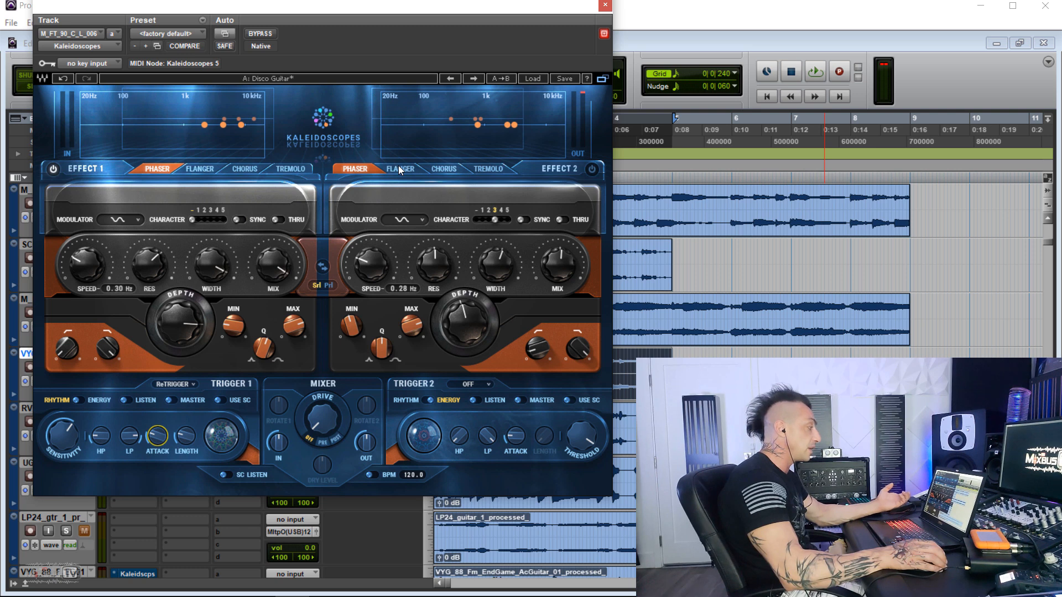
Switch Effect 1 to Chorus and lower its low-pass filter and mix during playback.
click(245, 169)
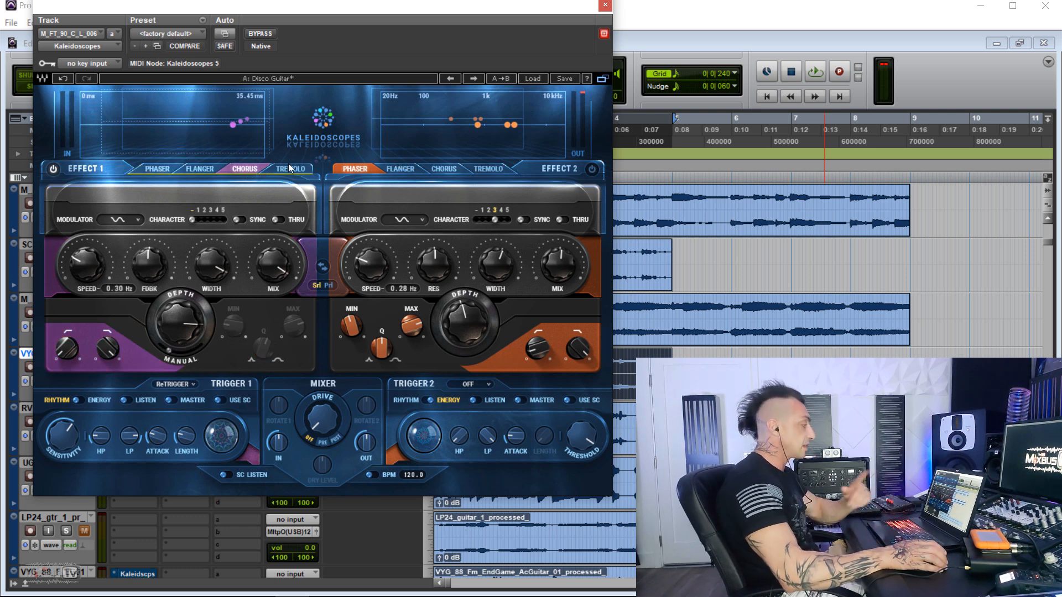
key(space)
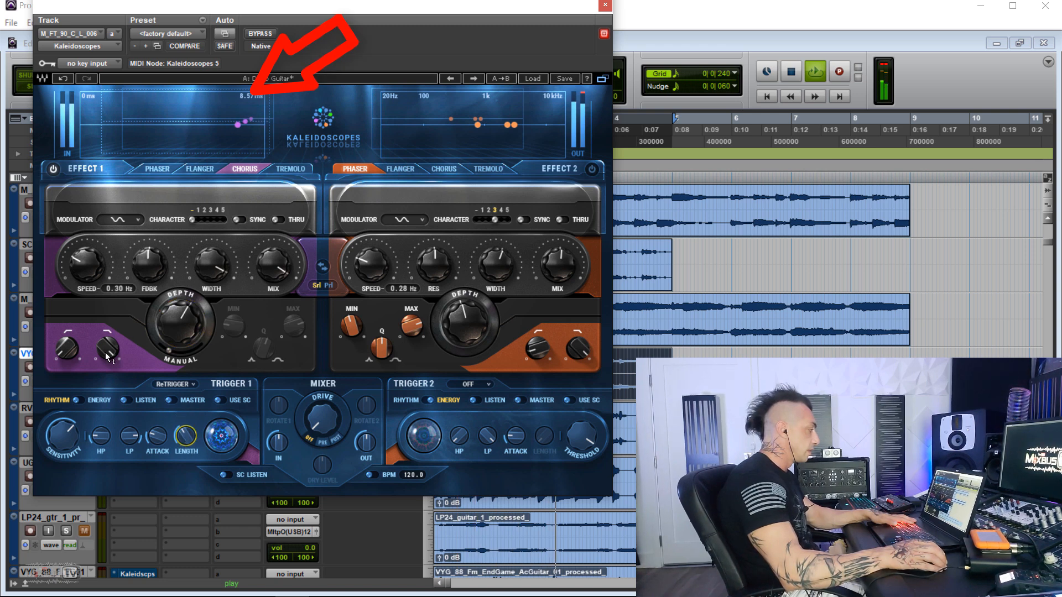
drag(108, 339, 108, 346)
click(276, 283)
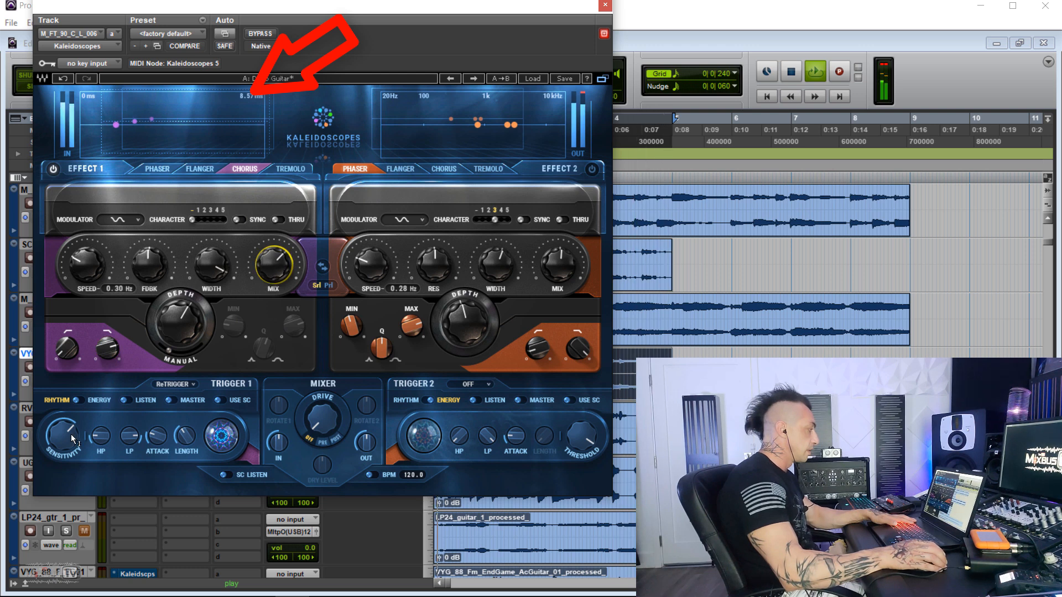
Switch Effect 2 to Flanger and adjust its depth, mix and width while listening.
click(408, 171)
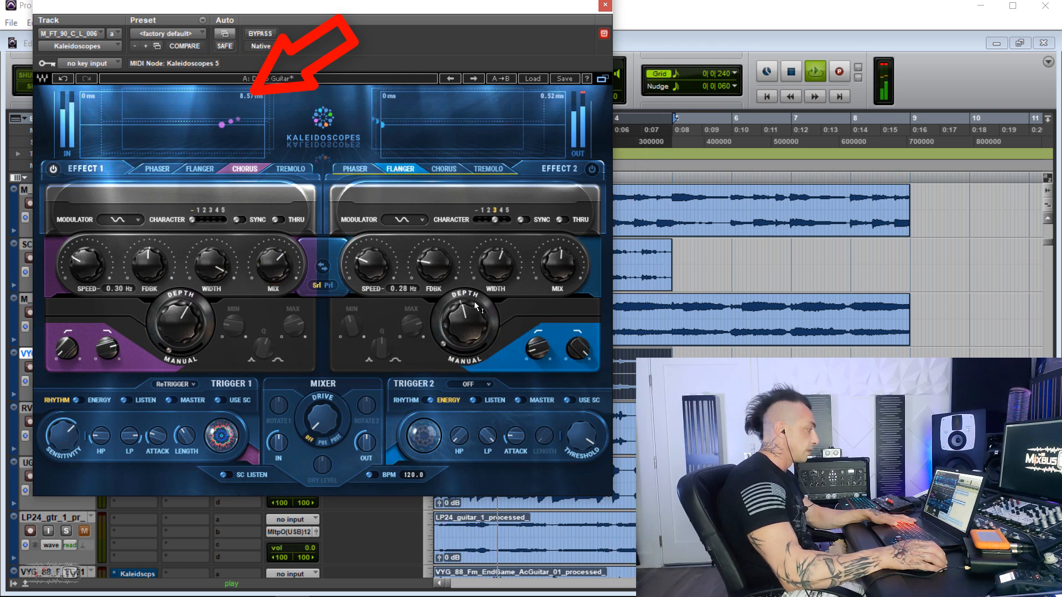
drag(463, 323, 463, 340)
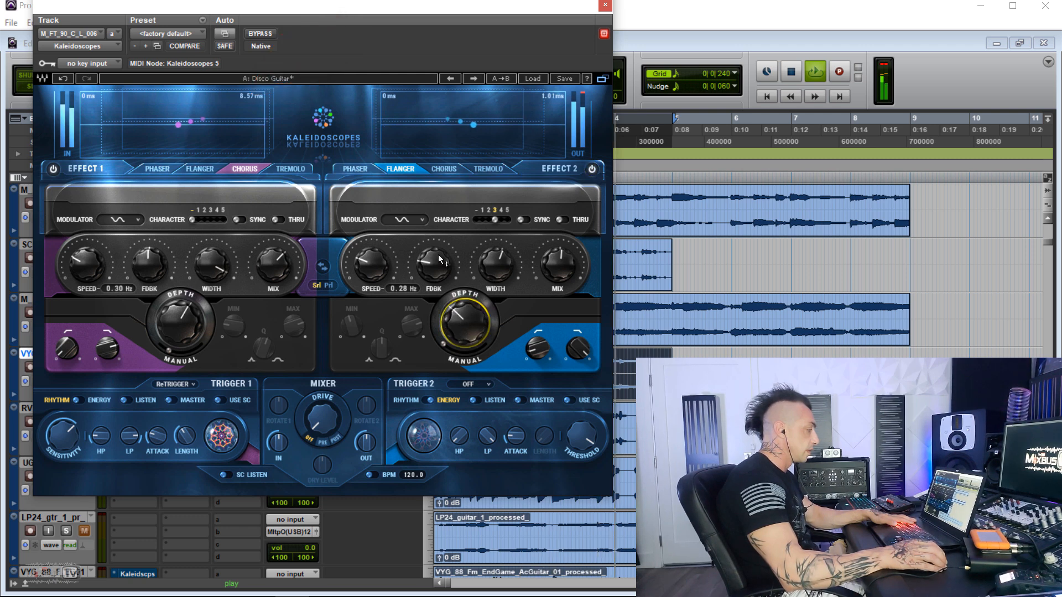
drag(558, 265, 558, 284)
drag(496, 264, 559, 243)
Return Effect 2 to Phaser with a lowered Trigger 2 threshold and an adjusted high-pass filter.
click(356, 169)
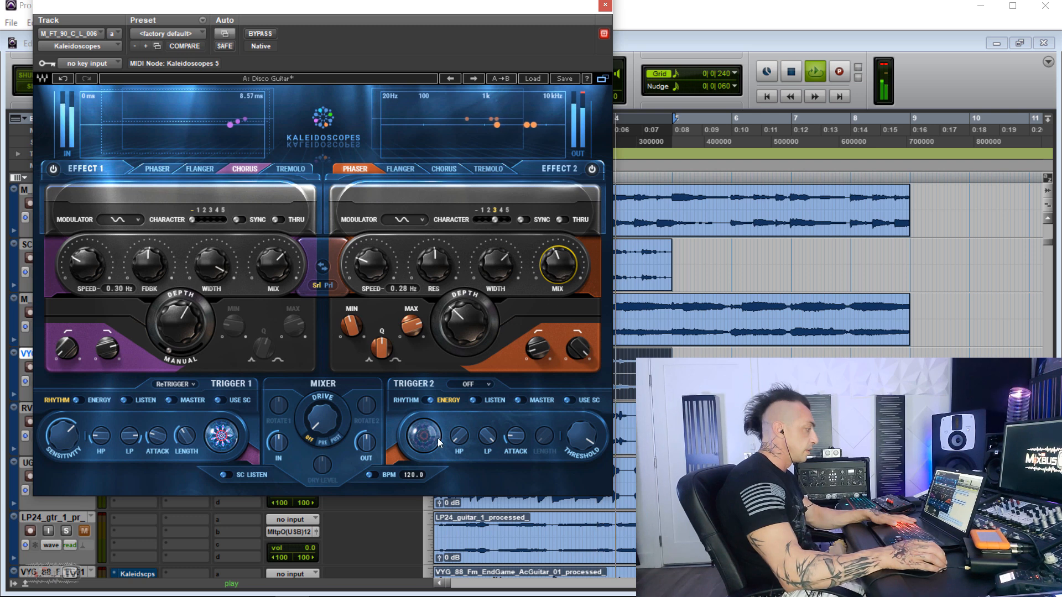
mouse_move(582, 437)
mouse_down()
mouse_move(582, 427)
mouse_move(586, 440)
mouse_up()
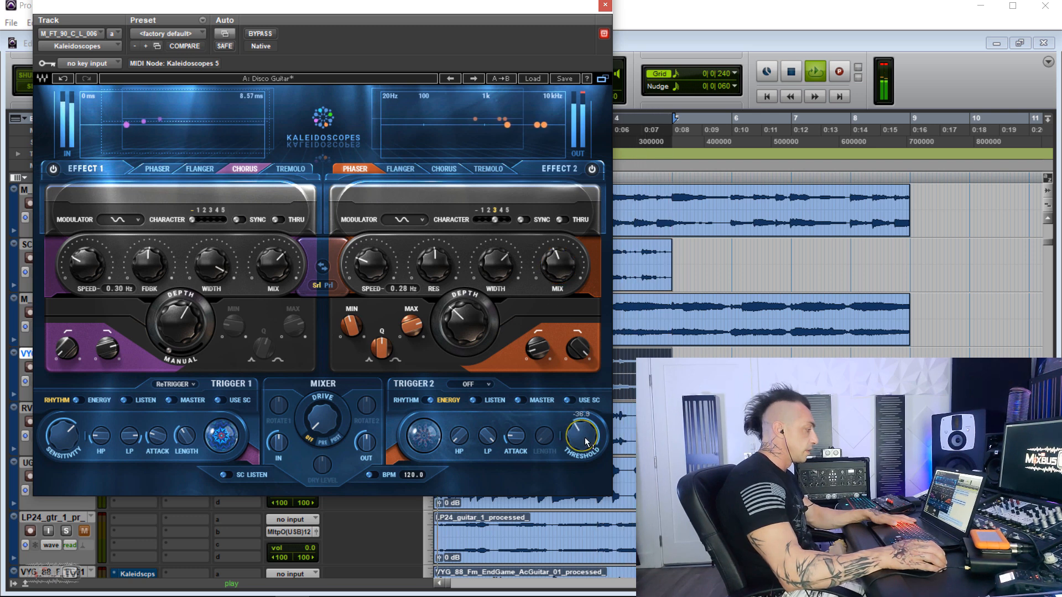
drag(537, 348, 537, 363)
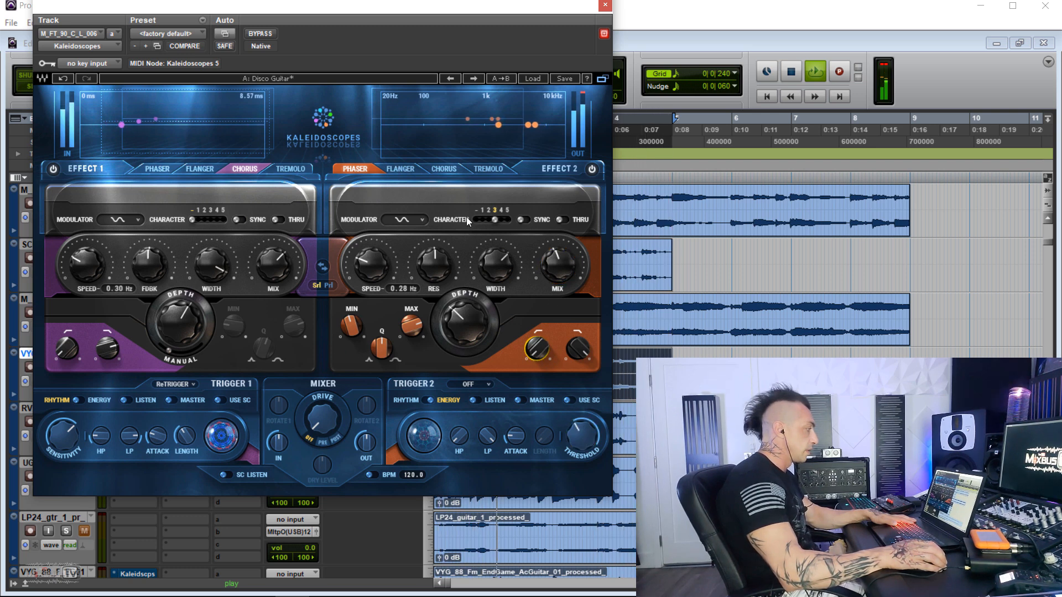
Adjust the depth and the Min and Max range of Effect 2's phaser during playback.
drag(463, 322, 464, 307)
drag(351, 327, 409, 311)
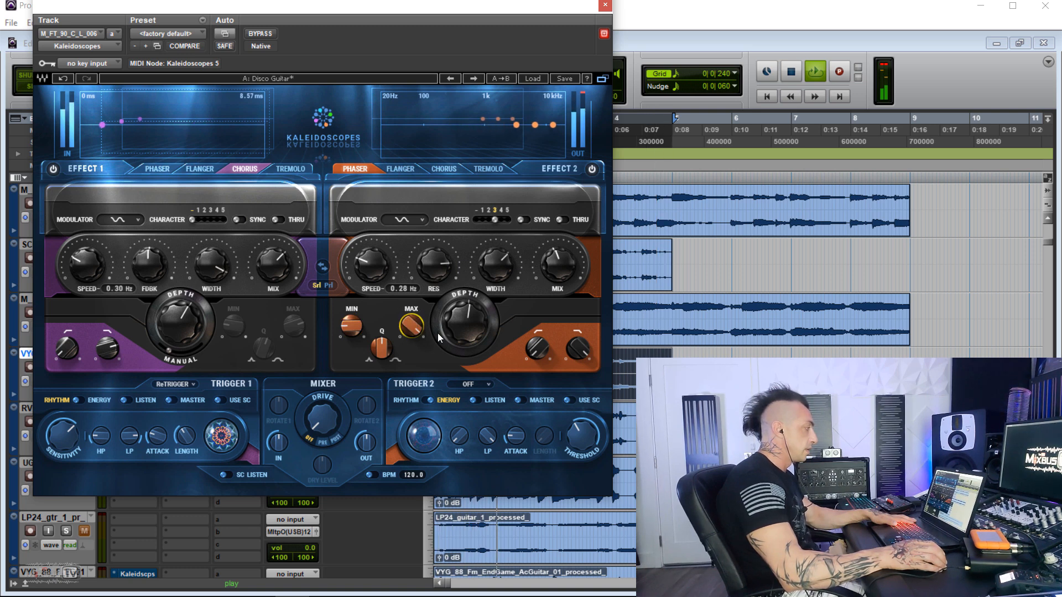
drag(463, 323, 463, 330)
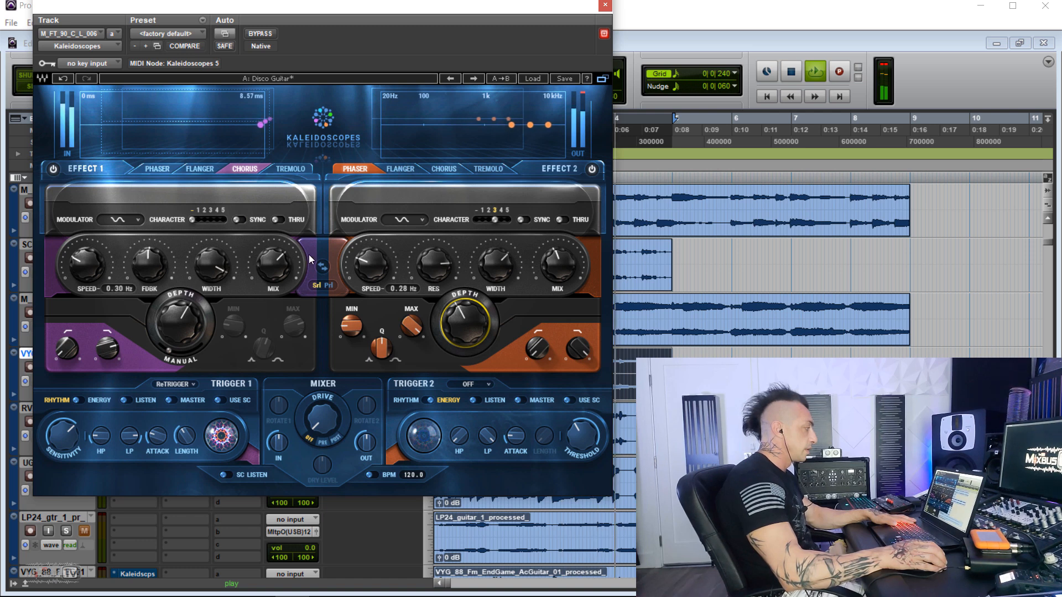
key(space)
key(space)
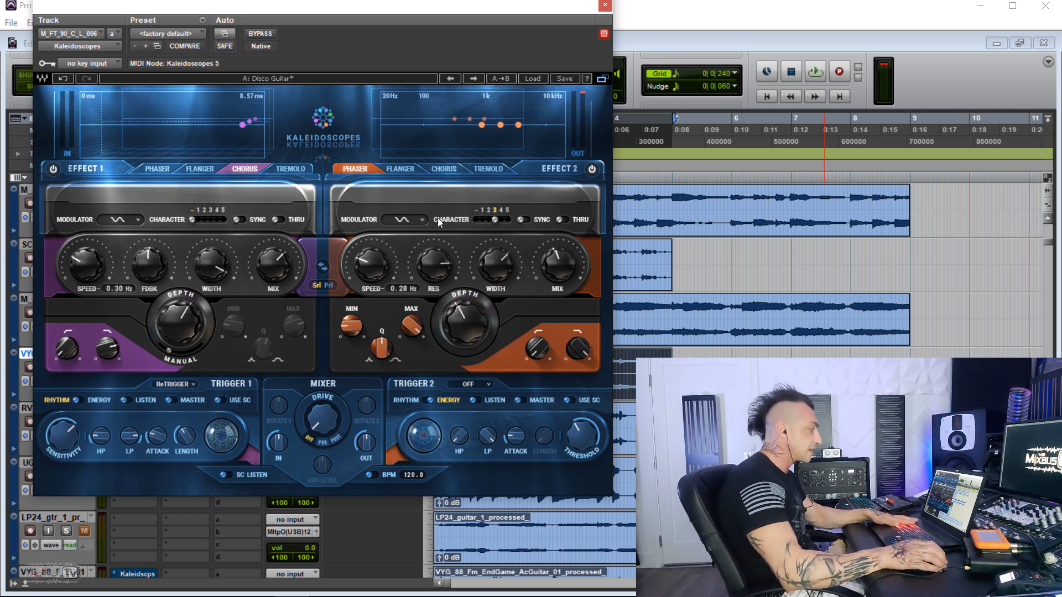
Sync Effect 2's speed at 1/2 and set Trigger 2 to a Rhythm-detected ReTrigger with a 1/8d length.
click(418, 221)
click(419, 206)
click(520, 220)
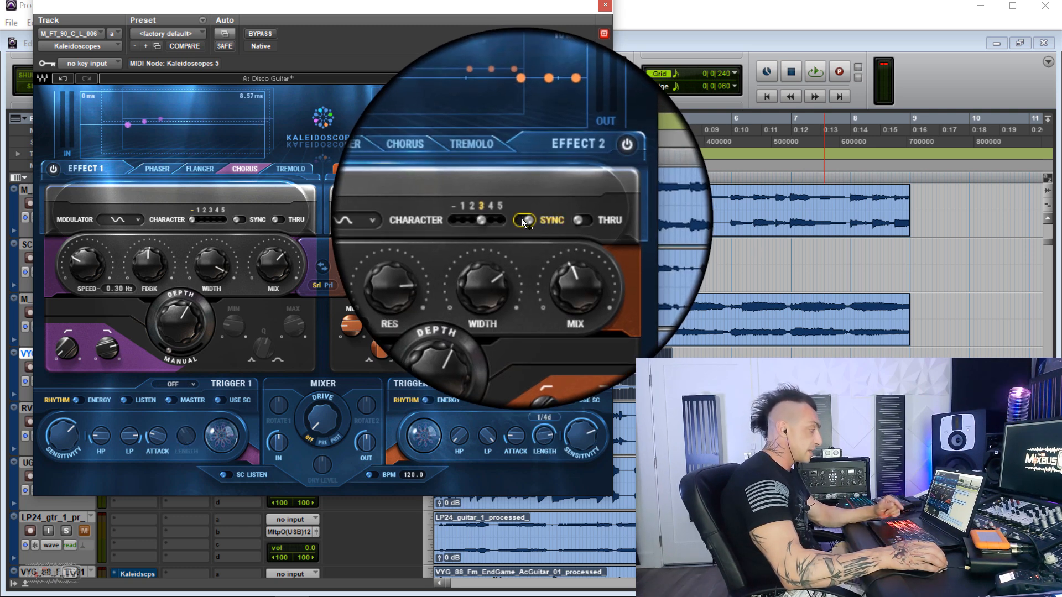
drag(376, 263, 370, 235)
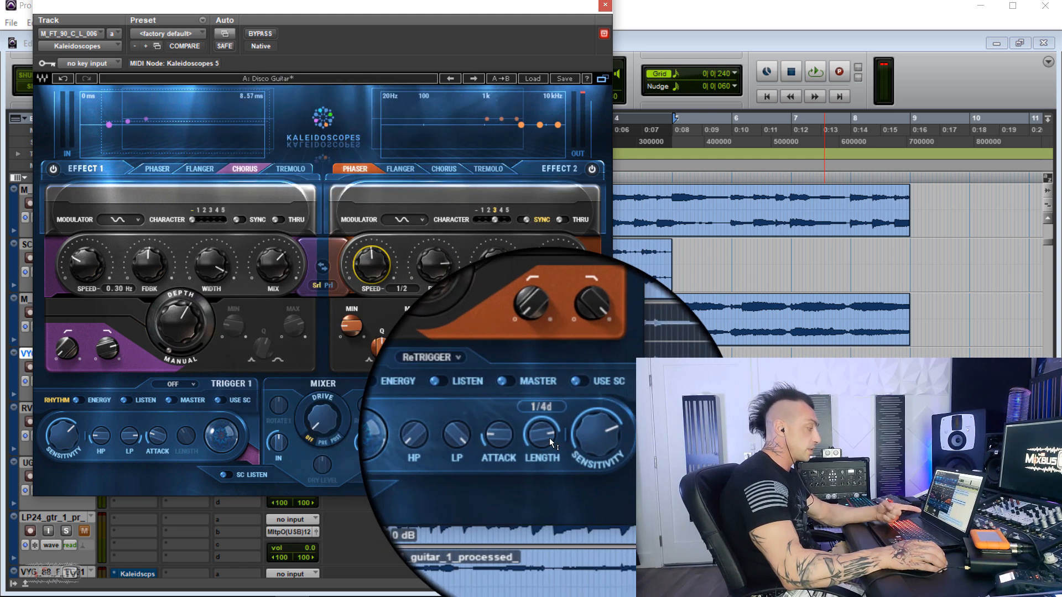
drag(547, 442, 548, 455)
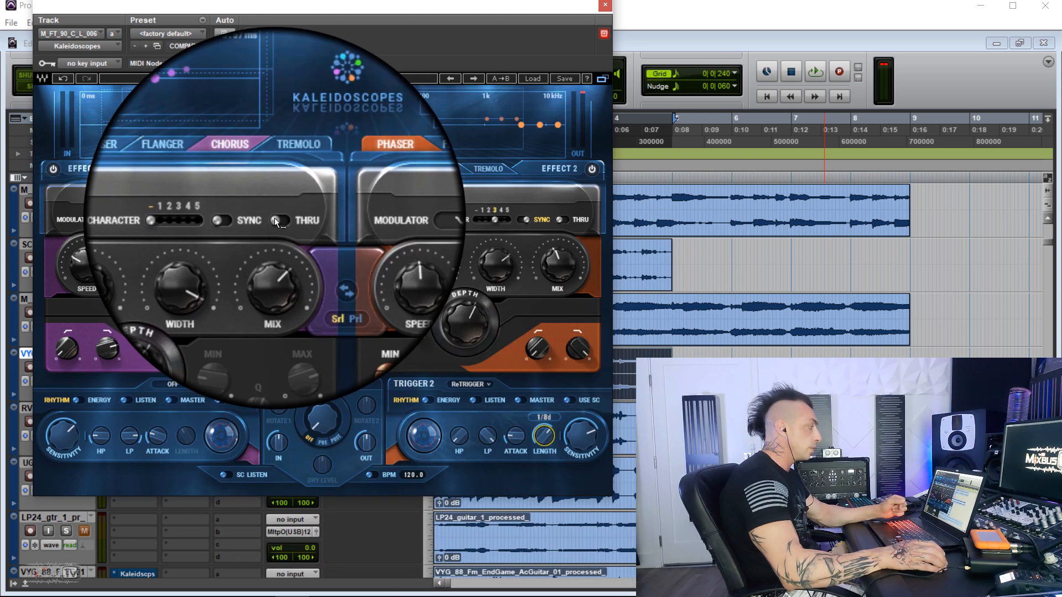
Enable Effect 2's Thru mode and toggle it to demonstrate the switch.
click(562, 219)
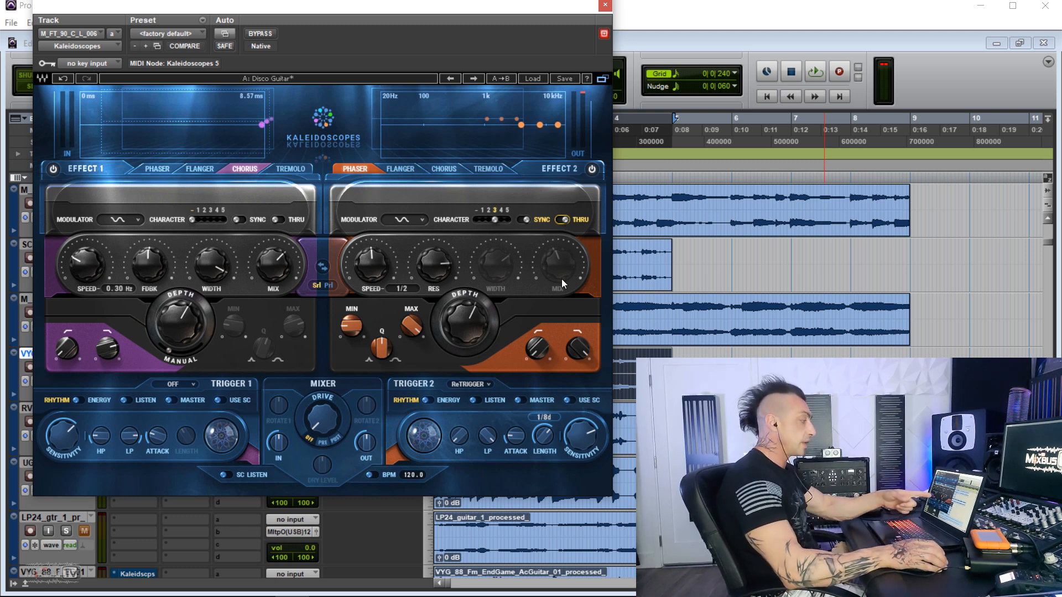
click(562, 219)
click(563, 219)
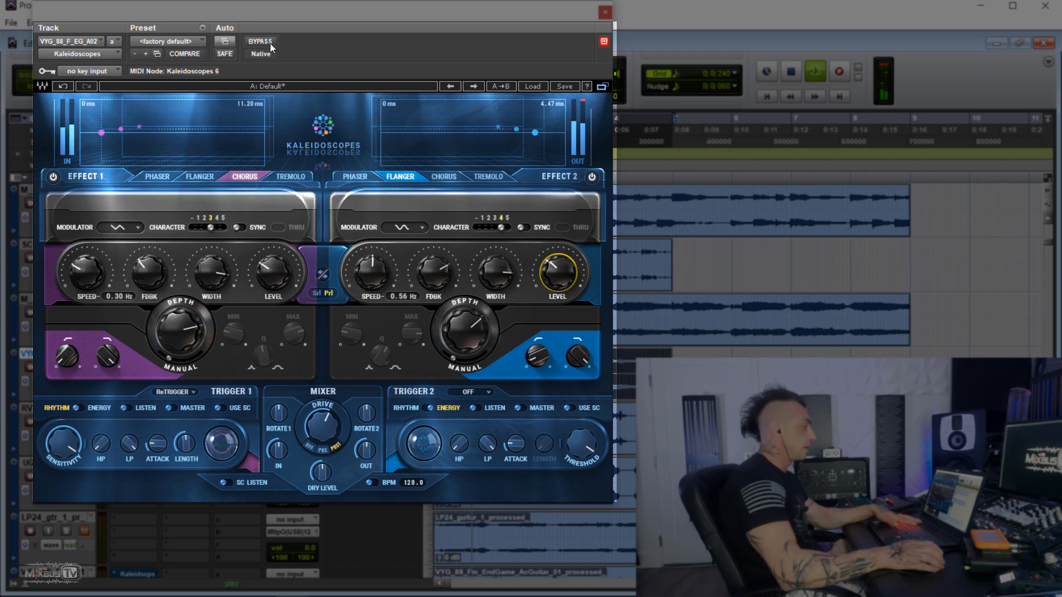
Bypass and re-enable Kaleidoscopes on the VYG_88_F_EG_A02 track during playback to compare the sound.
click(270, 42)
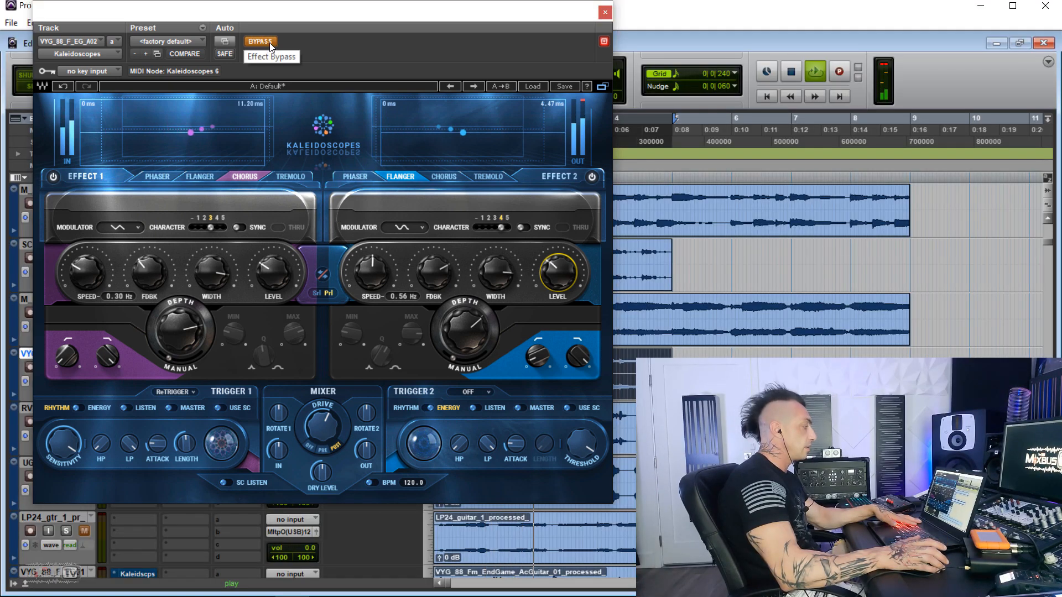
click(270, 42)
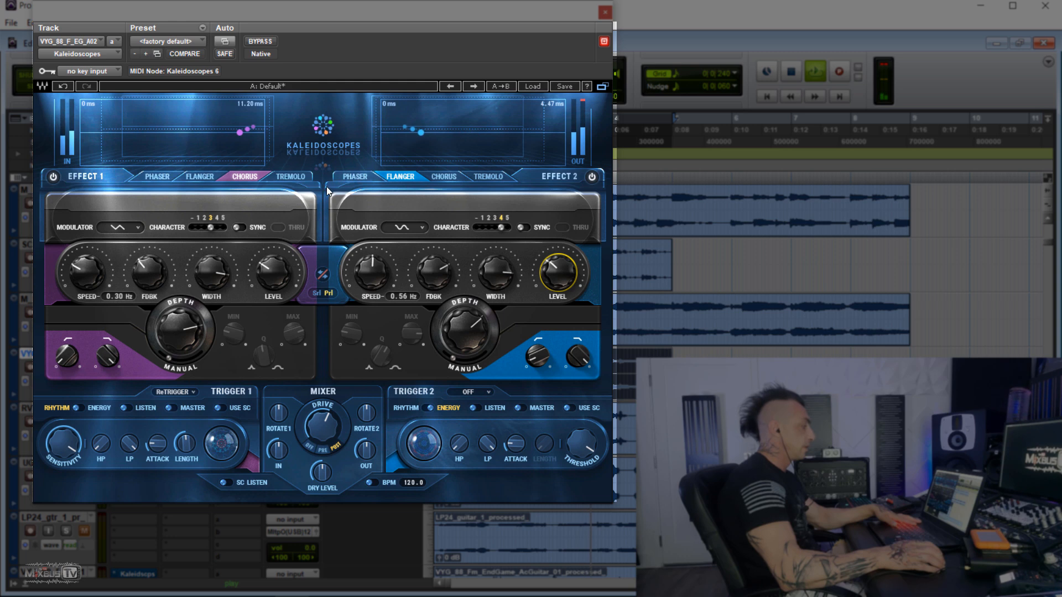
Adjust the level and the high-pass and low-pass filters of both effects during playback.
click(273, 283)
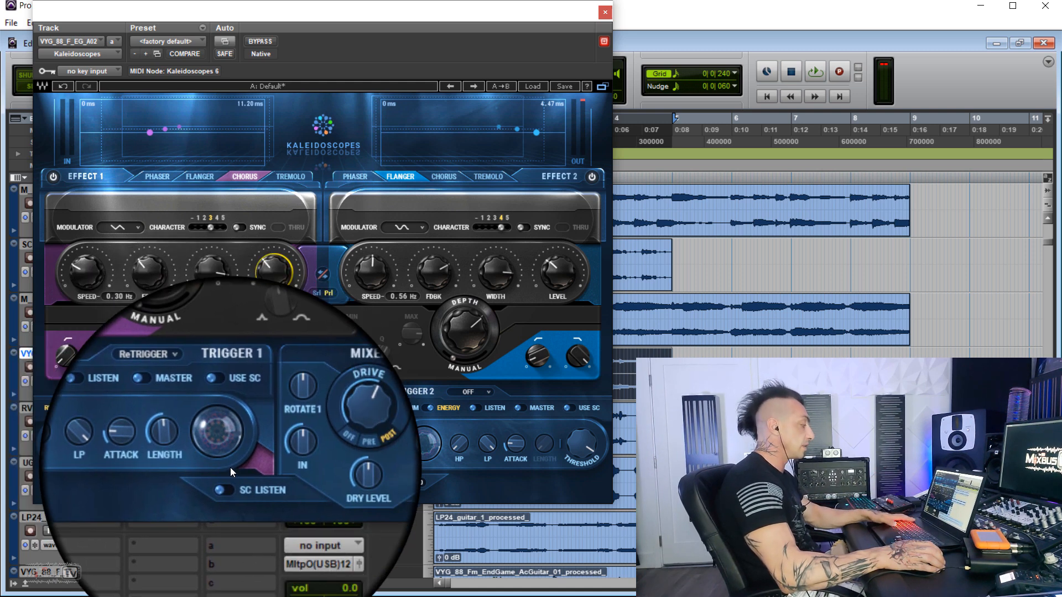
key(space)
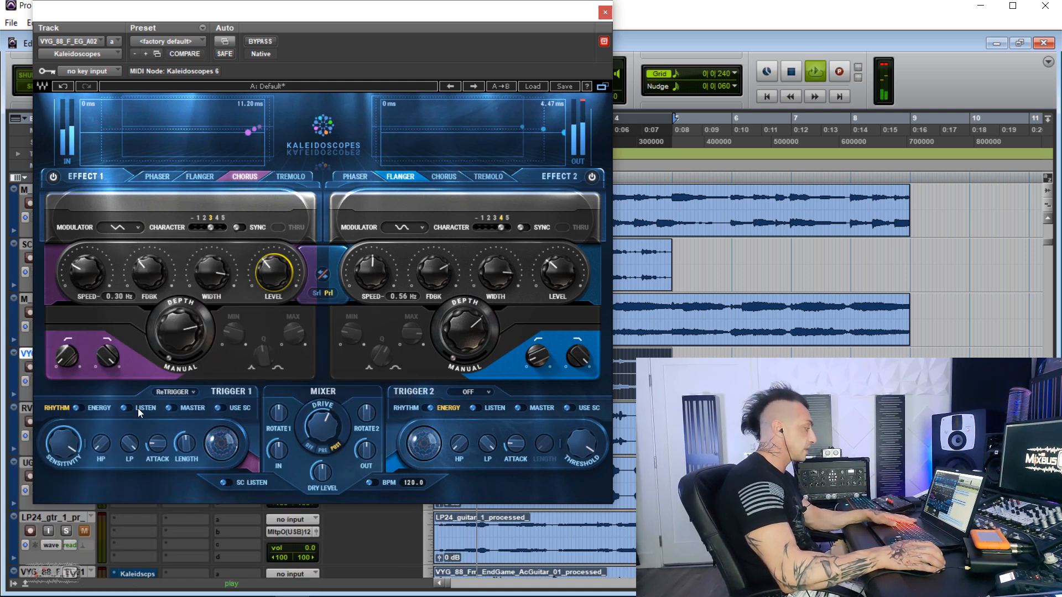
click(67, 358)
click(108, 356)
click(528, 359)
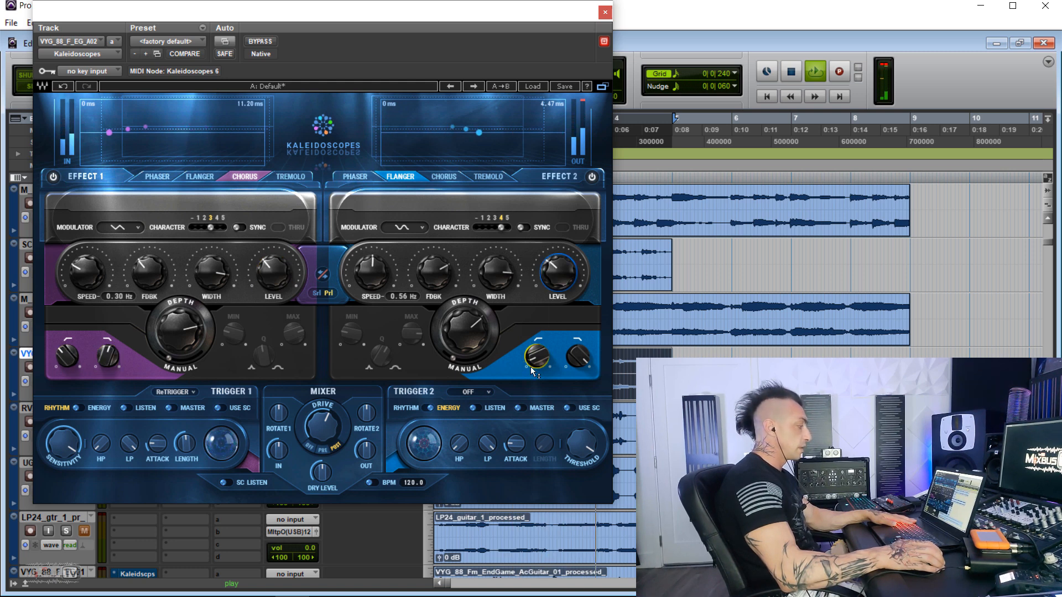
click(558, 272)
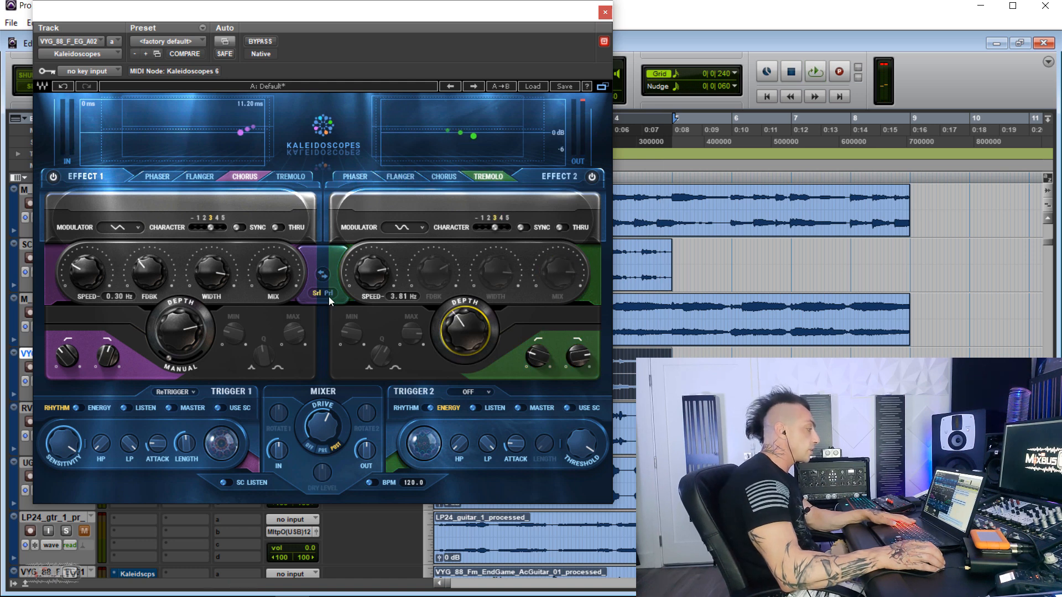
Set the effects to parallel routing and audition a lower mixer Drive at Off, Pre and Post, finishing on Post.
click(328, 295)
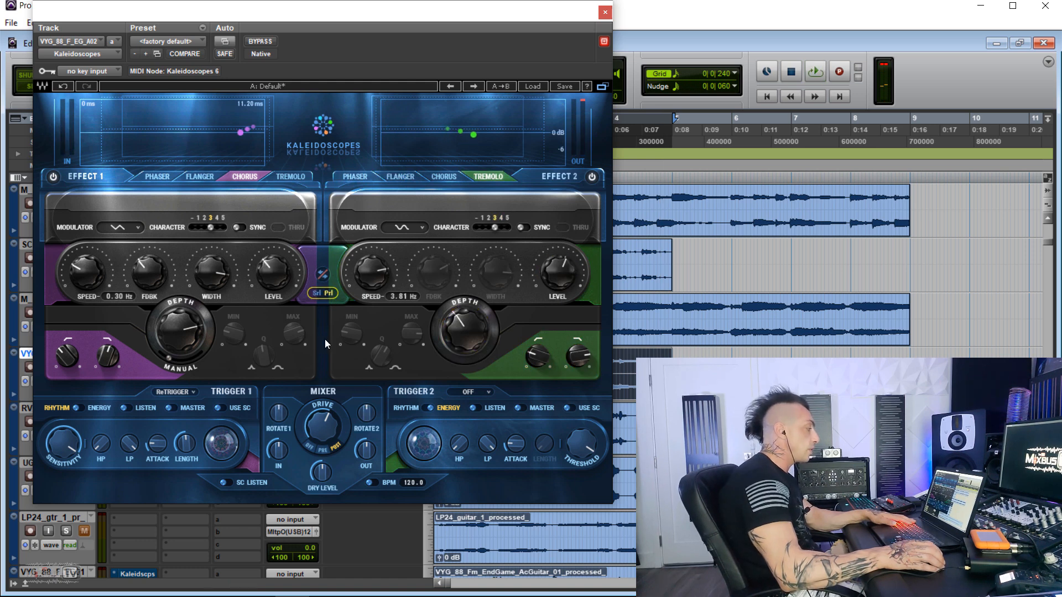
drag(326, 426, 319, 453)
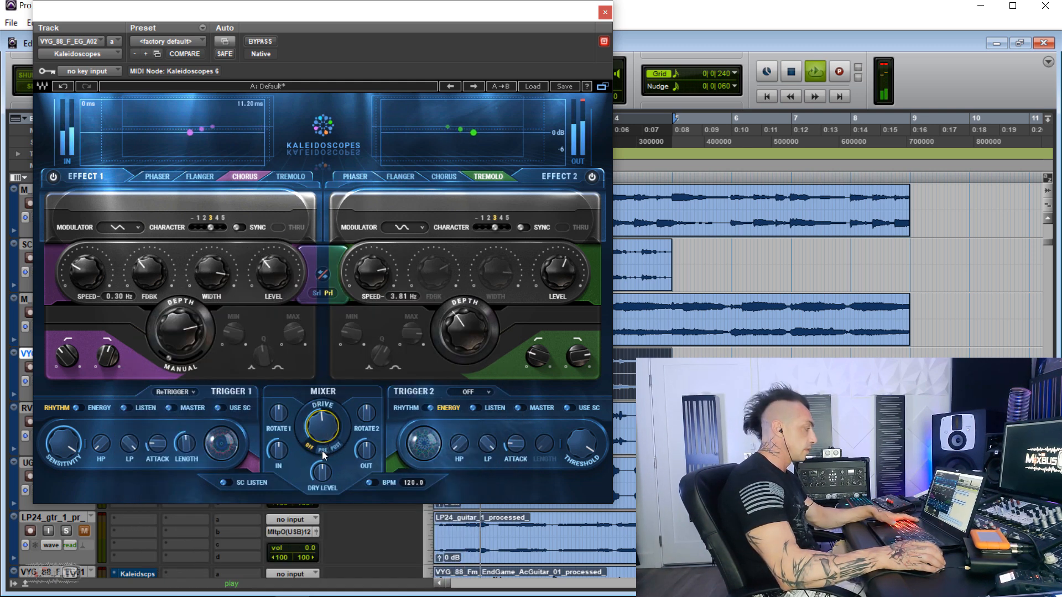
click(322, 450)
mouse_move(323, 426)
mouse_down()
mouse_move(322, 487)
mouse_move(323, 443)
mouse_up()
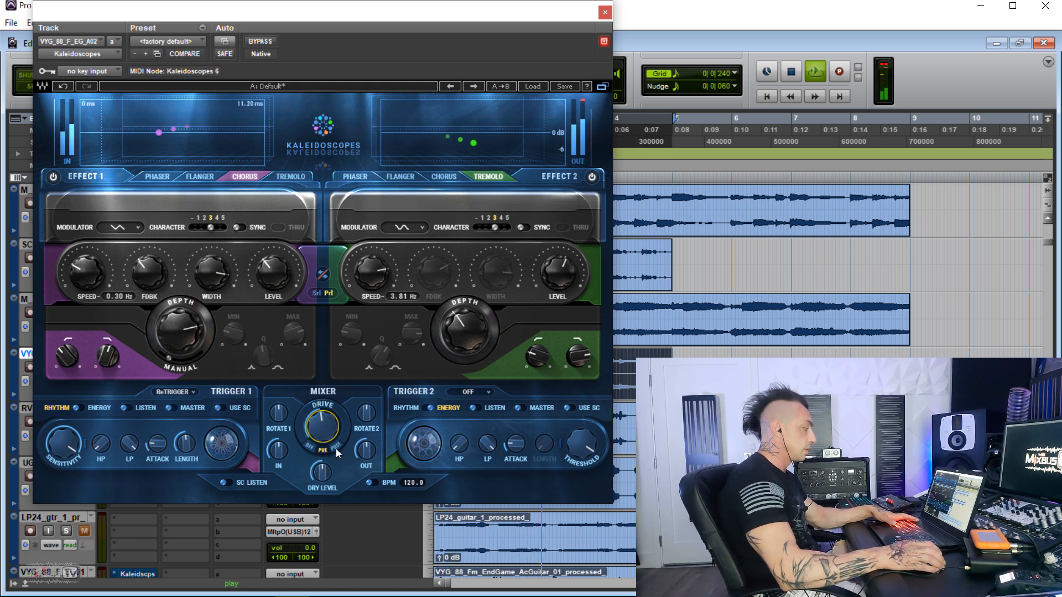
drag(322, 409, 323, 436)
key(space)
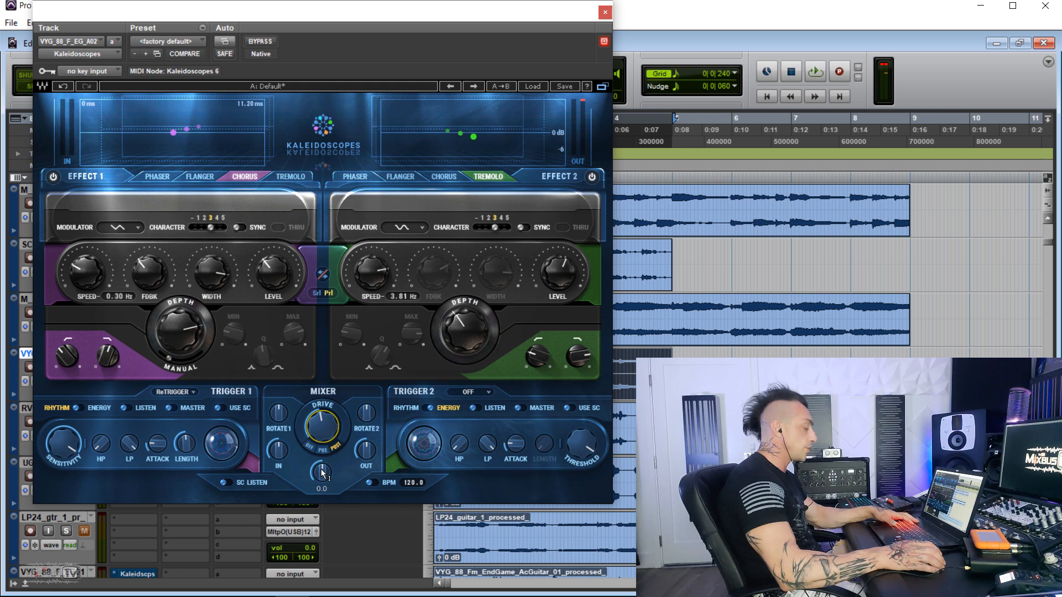
Audition the mixer's dry level at -144.0 and restore it to 0.0.
key(space)
drag(322, 471, 323, 520)
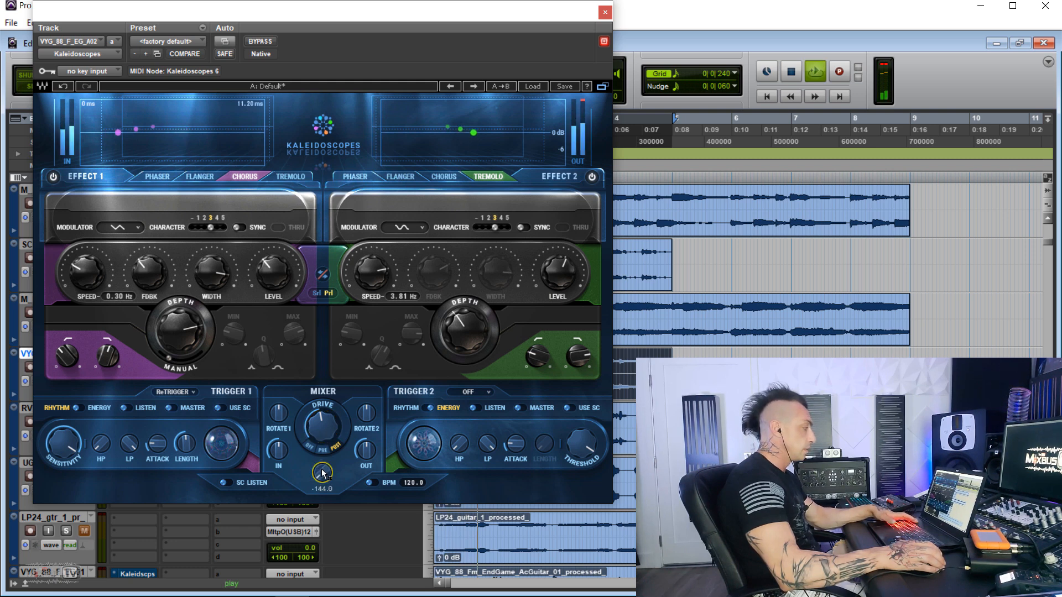
mouse_move(323, 474)
mouse_down()
mouse_move(324, 436)
mouse_move(322, 484)
mouse_up()
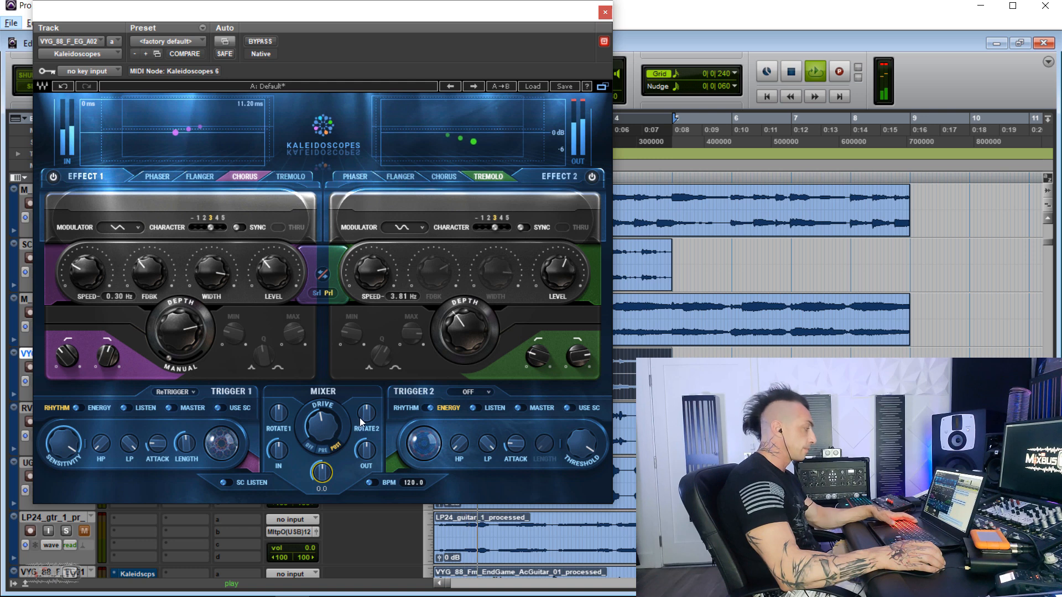
Stop playback and switch Effect 2 to Flanger.
key(alt+space)
key(Escape)
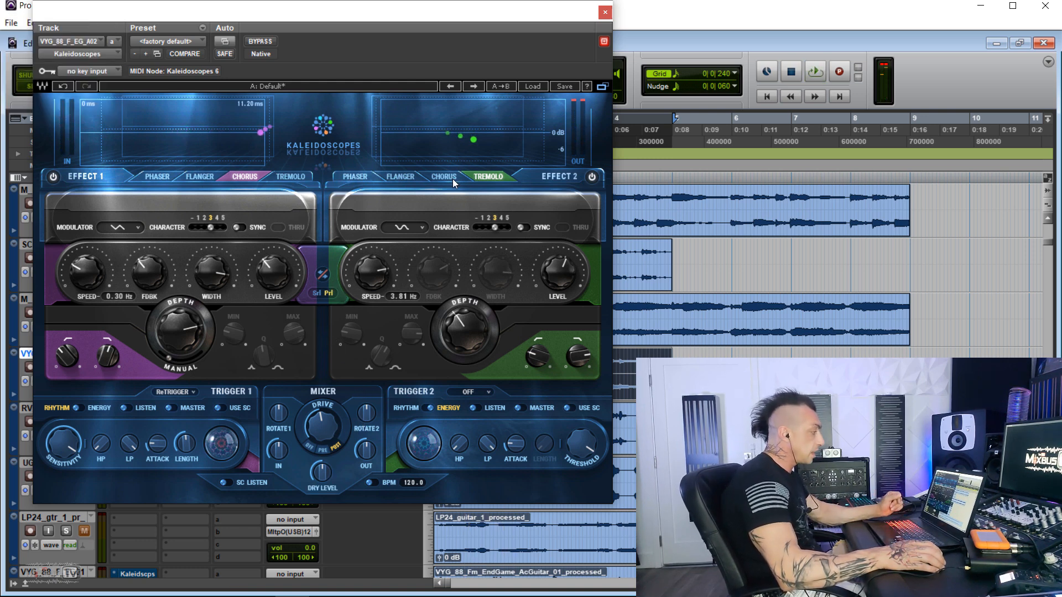
click(399, 174)
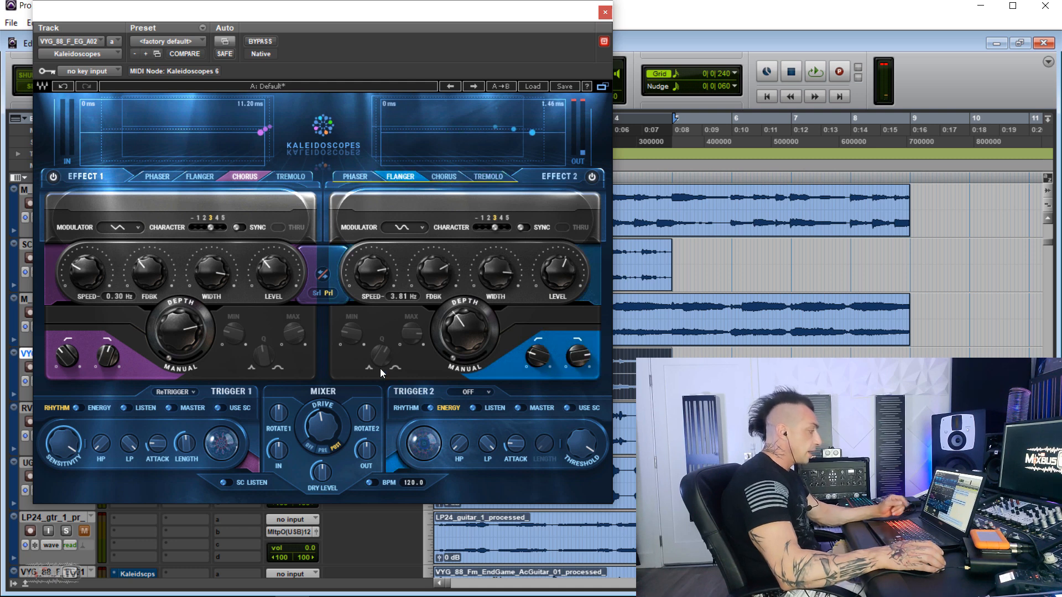
Lower Effect 2's Flanger speed to 0.72 Hz and start playback.
mouse_move(369, 416)
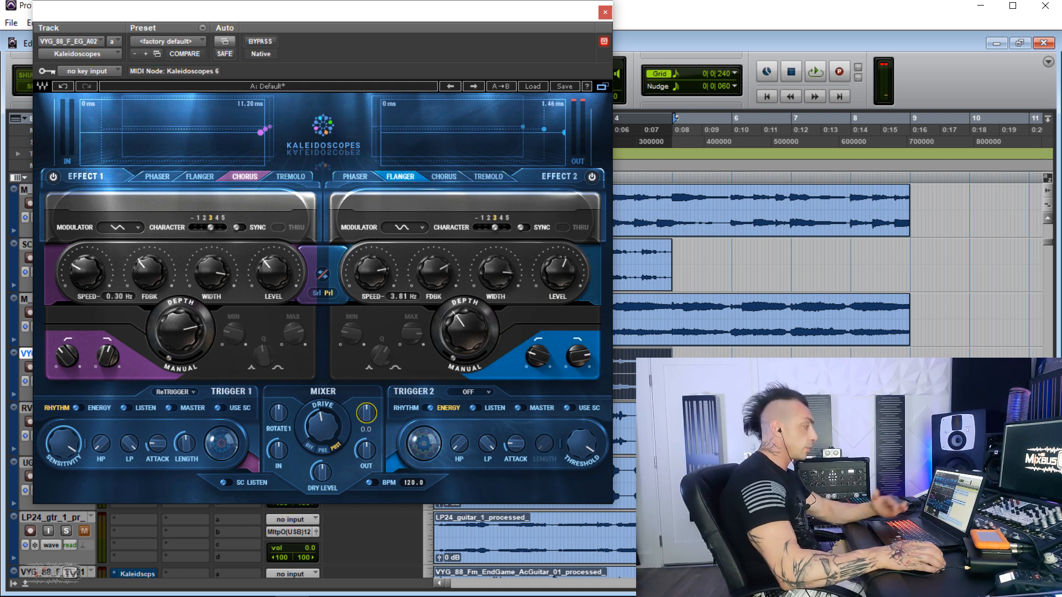
drag(371, 272, 372, 286)
key(space)
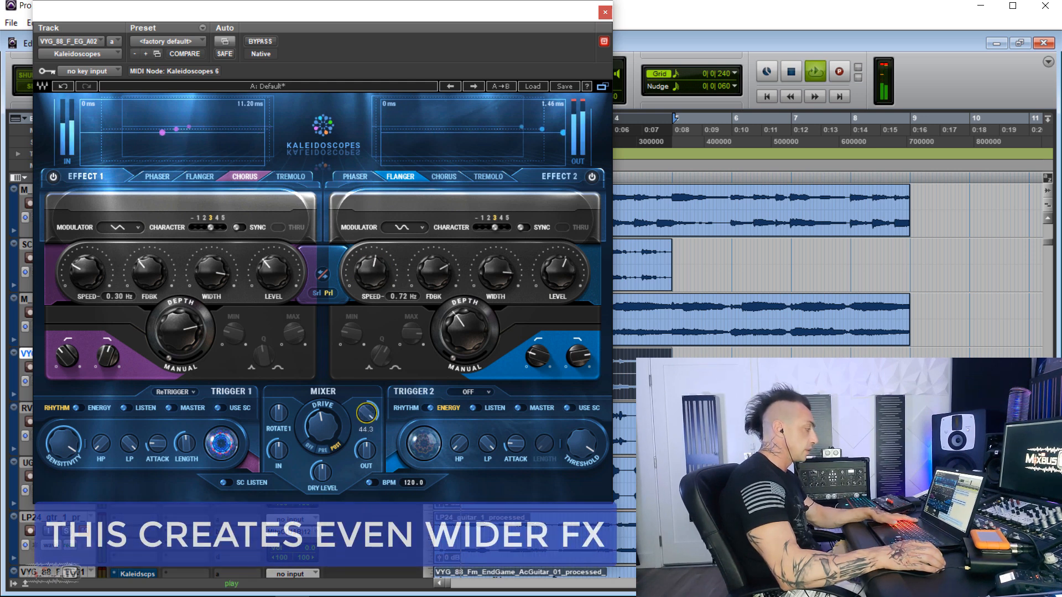
Adjust the mixer's Rotate 1 and Rotate 2 along with Effect 2's width and level during playback.
drag(278, 413, 278, 437)
drag(366, 413, 366, 411)
drag(278, 413, 279, 402)
drag(558, 270, 500, 272)
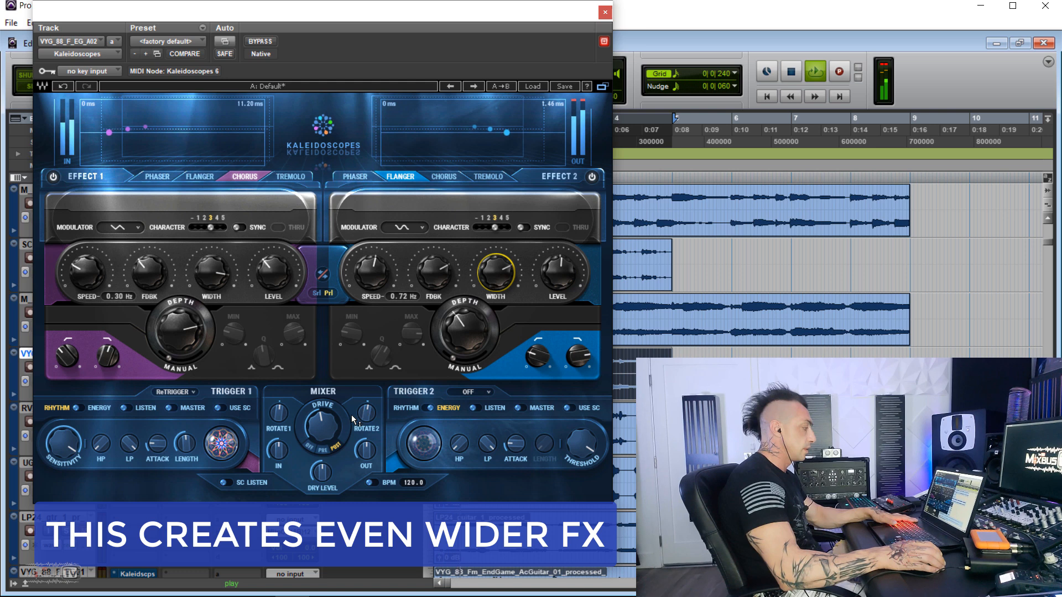
drag(279, 418, 278, 429)
drag(366, 416, 366, 404)
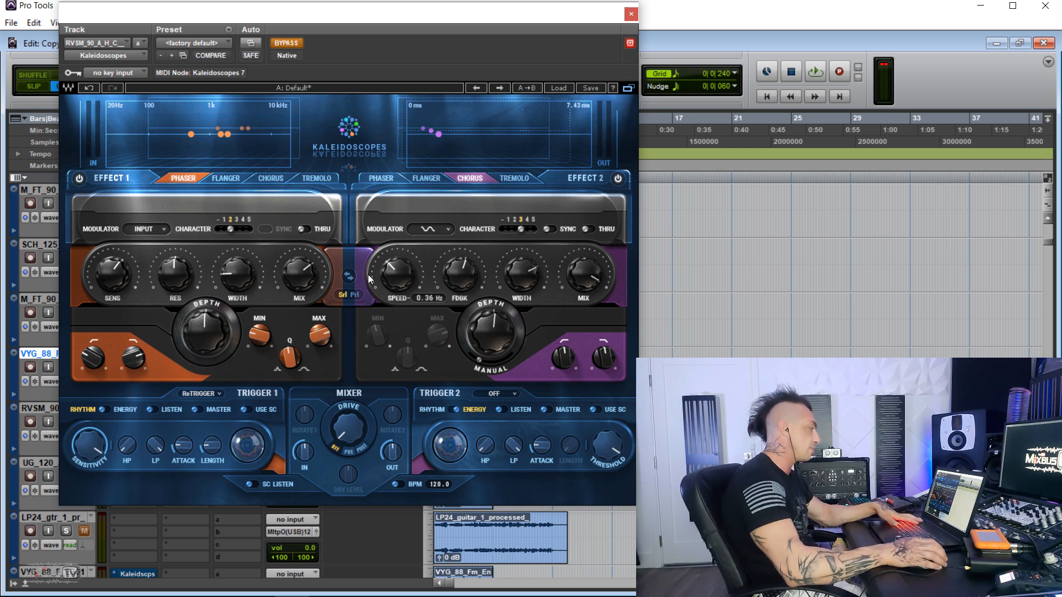
Play the RVSM_90 track, turn off the plugin's bypass and switch the mixer Drive to Pre.
key(space)
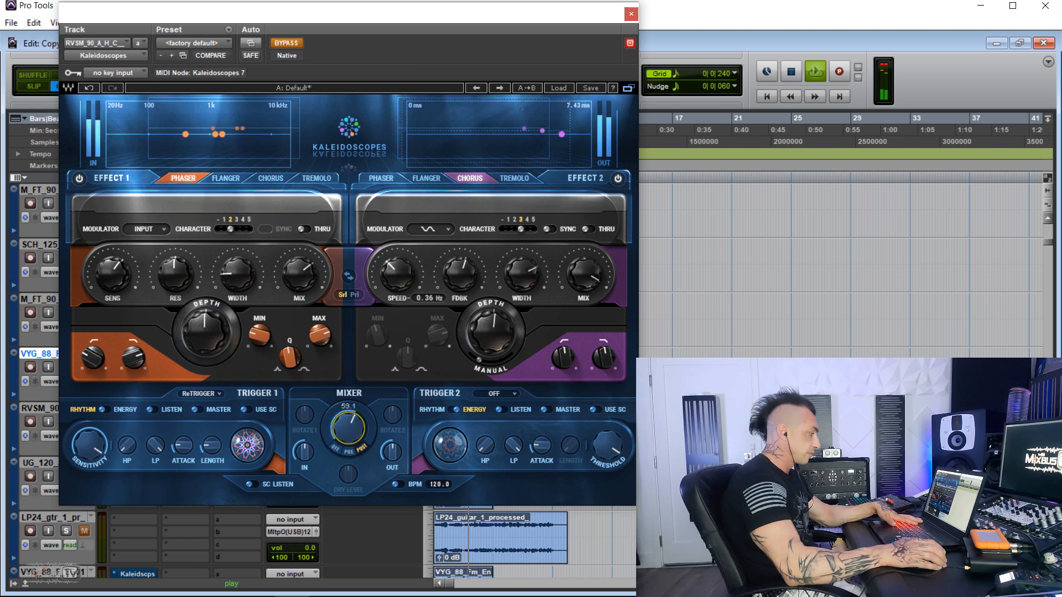
click(294, 47)
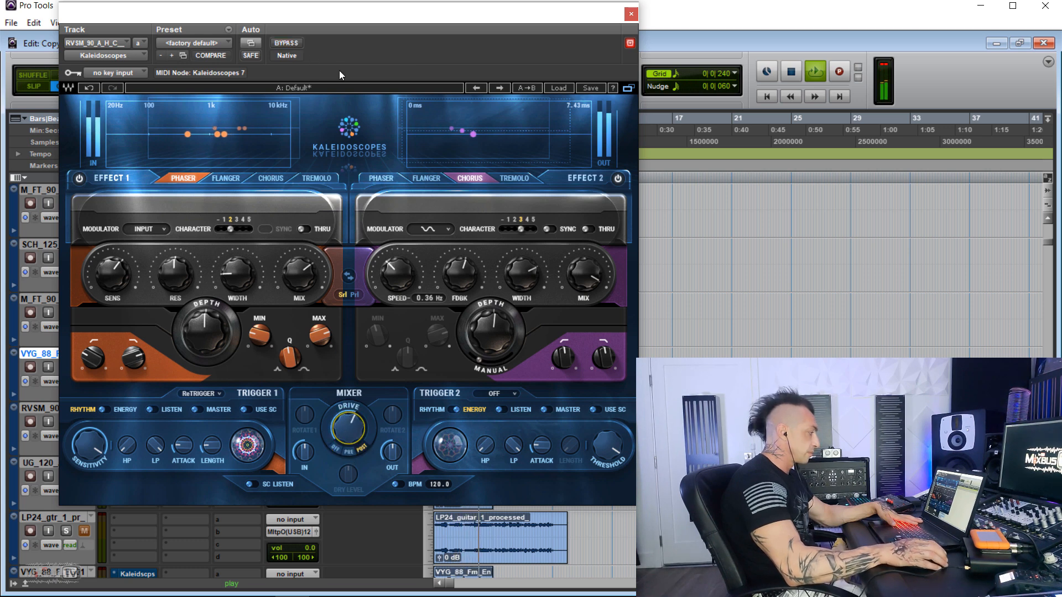
click(349, 452)
drag(351, 431, 353, 432)
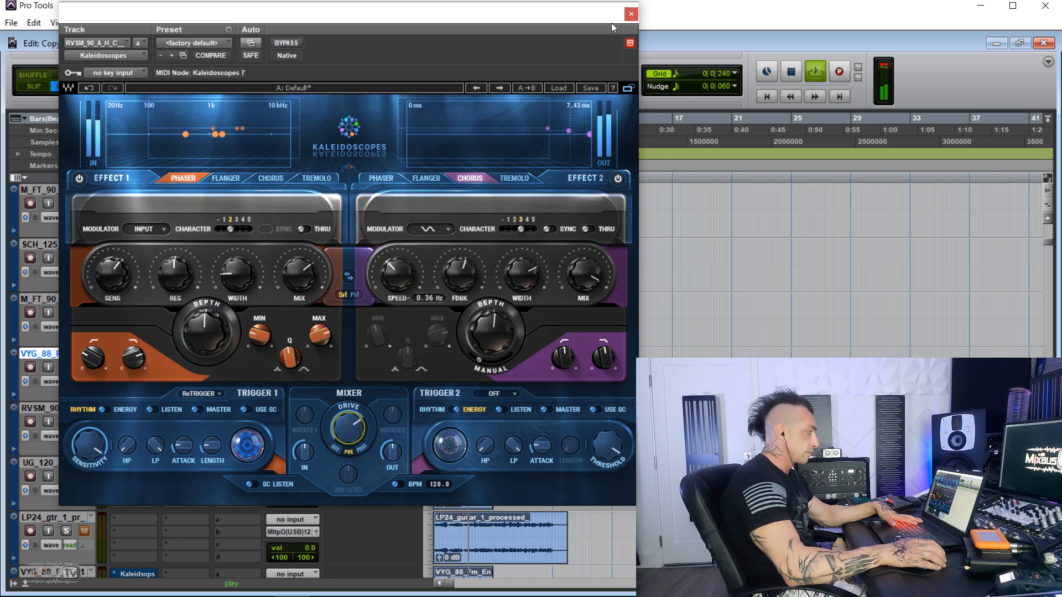
Set Effect 2's Chorus depth to about 38.20 and adjust Effect 1's Phaser minimum.
drag(504, 302, 504, 313)
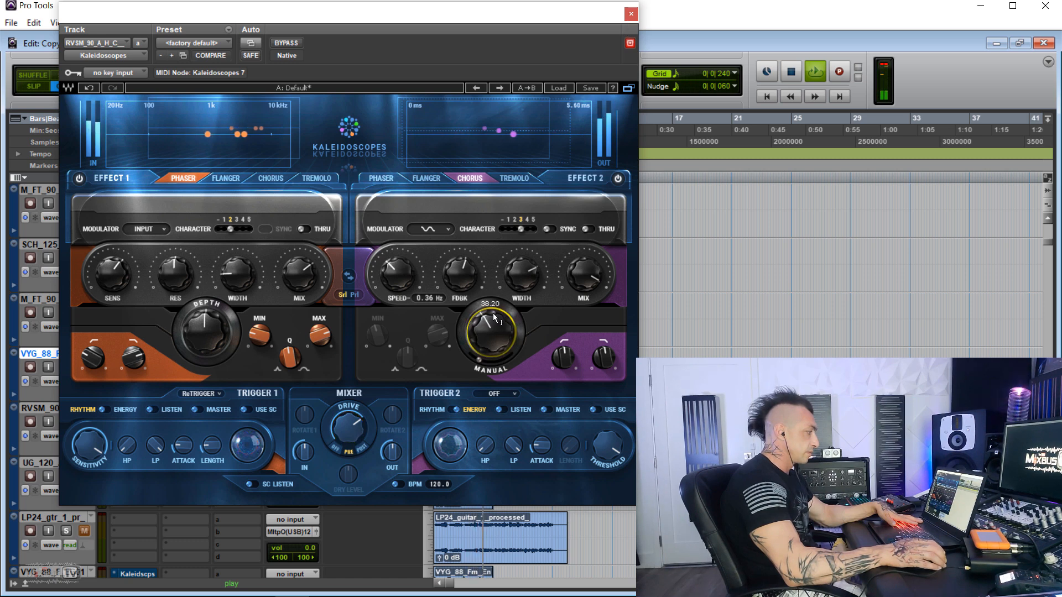
drag(261, 335, 261, 331)
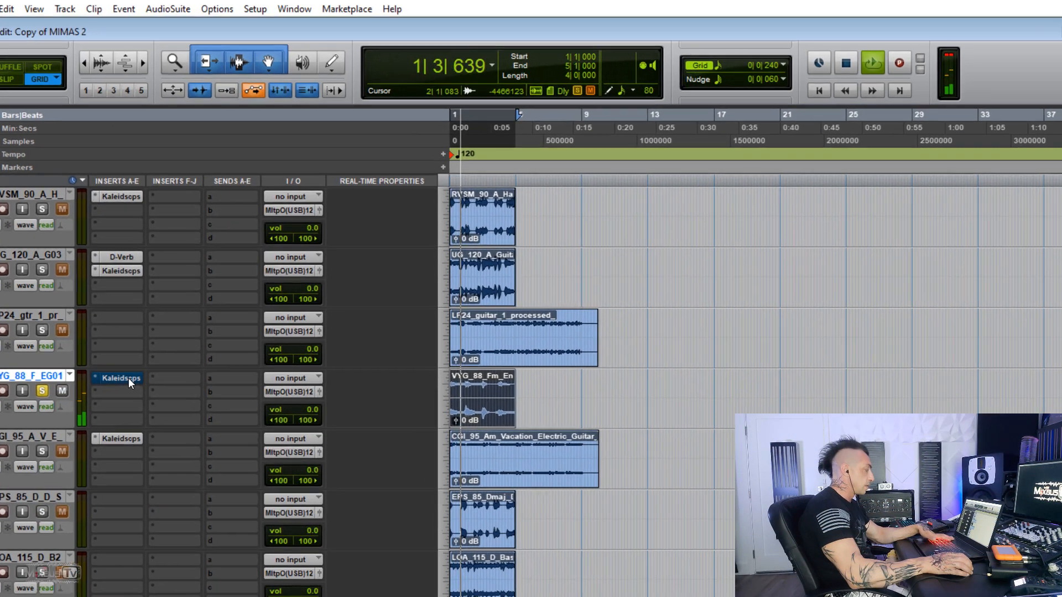
Open Kaleidoscopes on the VYG_88_F_EG01 track, turn off its bypass and raise the mixer Drive in Post mode.
click(138, 357)
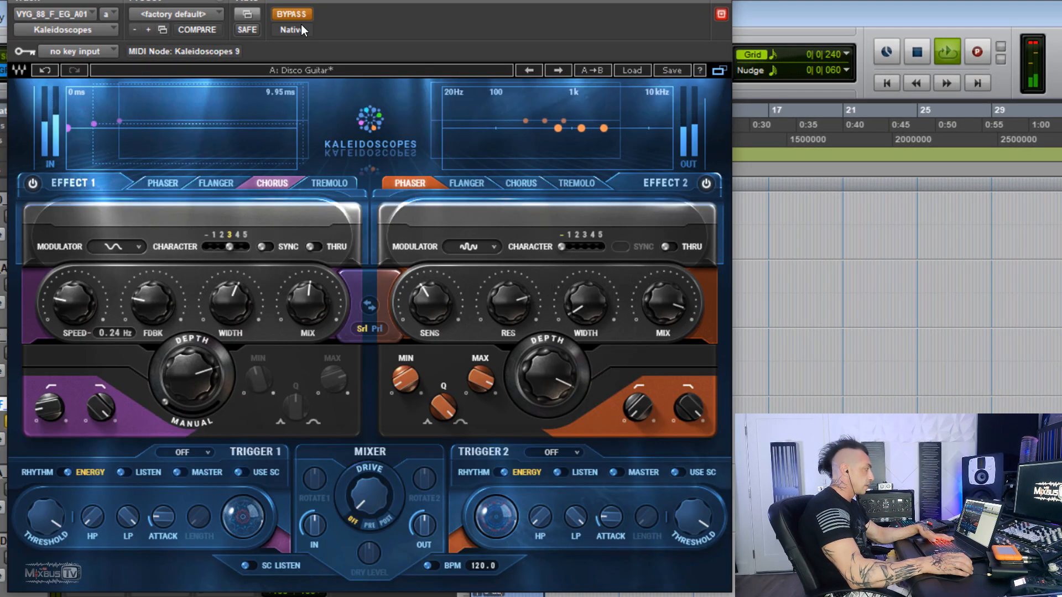
click(293, 14)
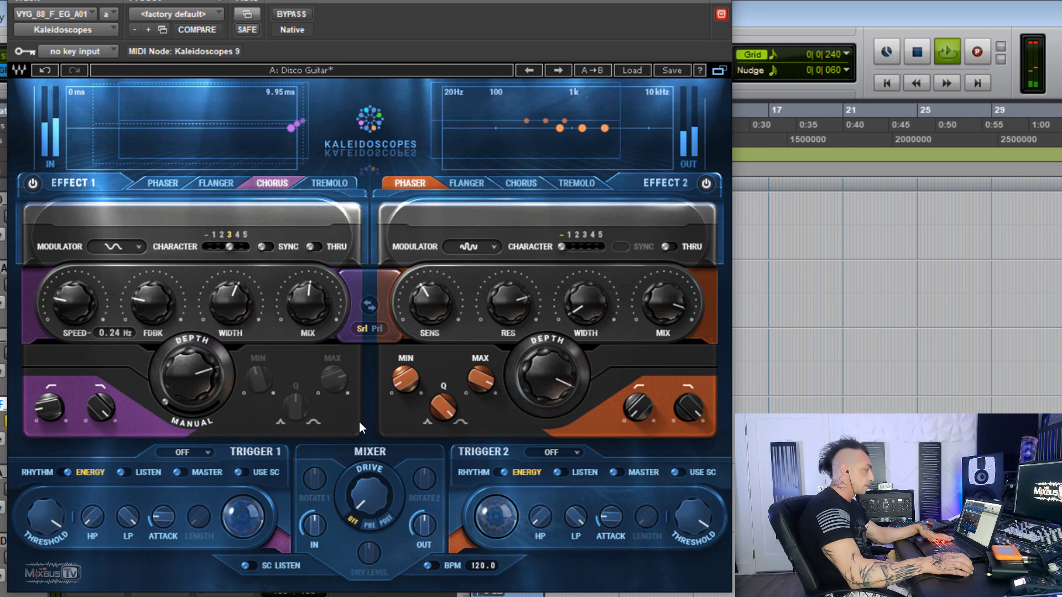
drag(370, 526, 369, 476)
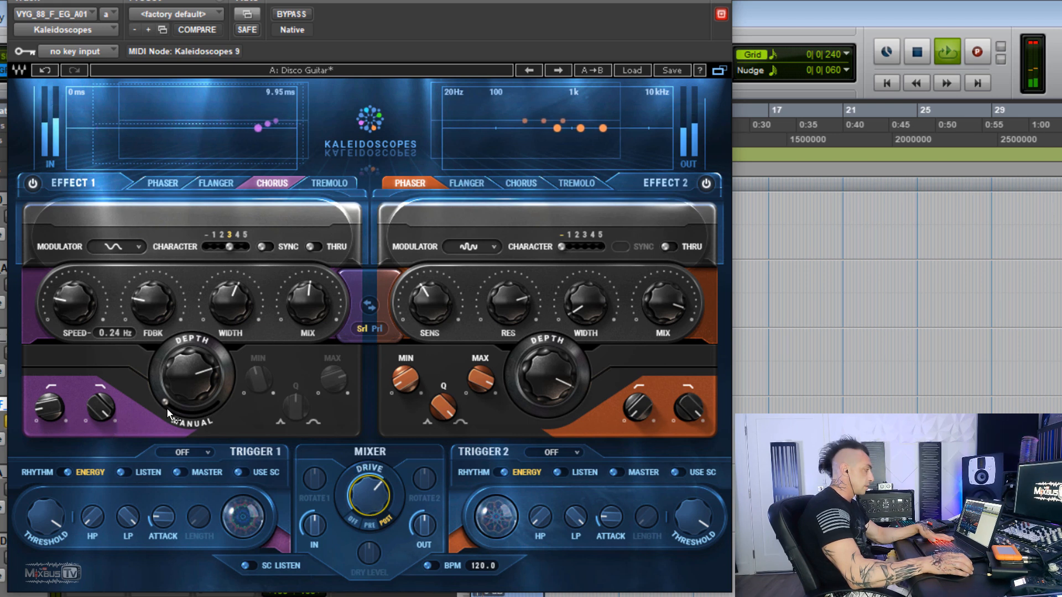
Turn Effect 1's high-pass and low-pass filters off and set its Chorus character to 5.
click(49, 408)
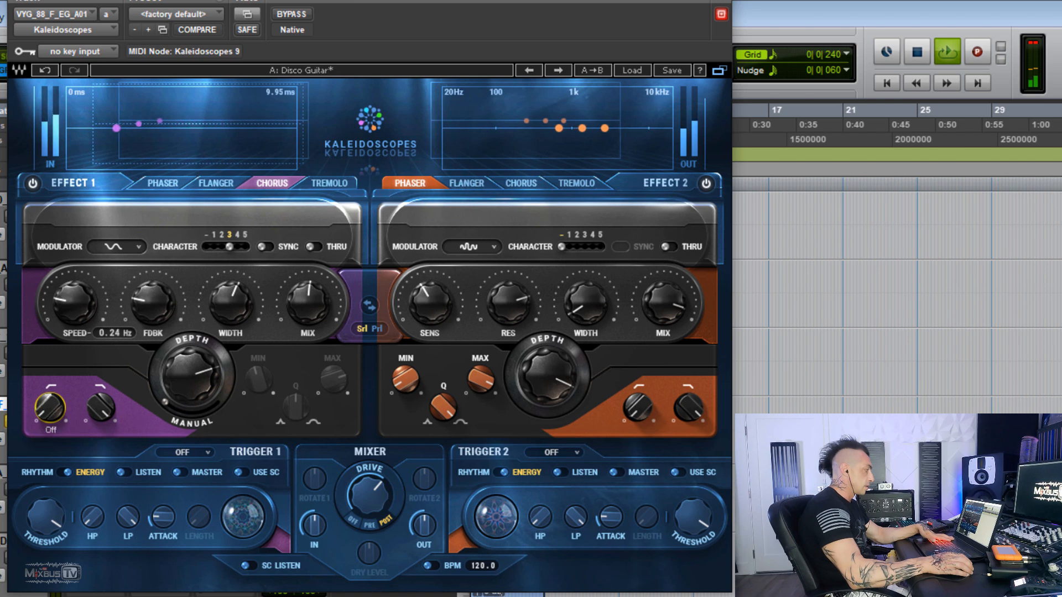
drag(98, 405, 97, 362)
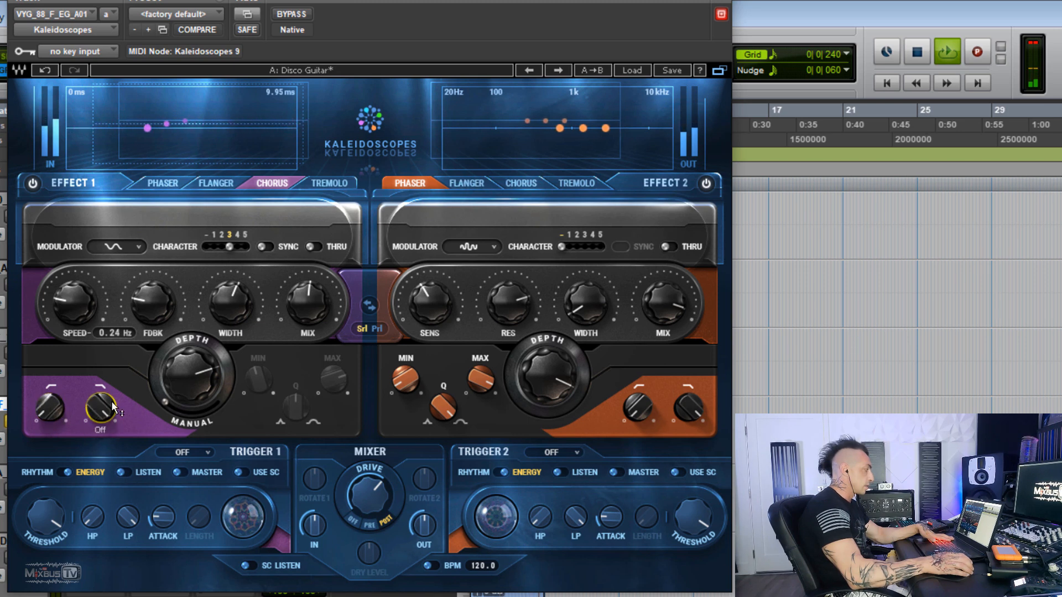
click(230, 247)
drag(230, 247, 244, 247)
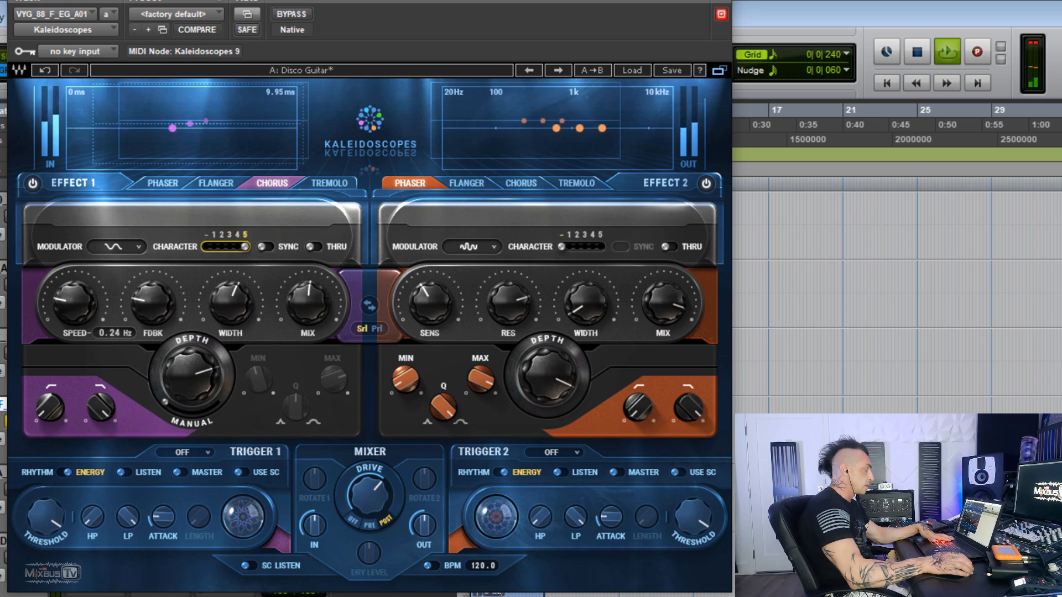
Set Effect 2's Phaser character to 4 and stop playback.
click(583, 243)
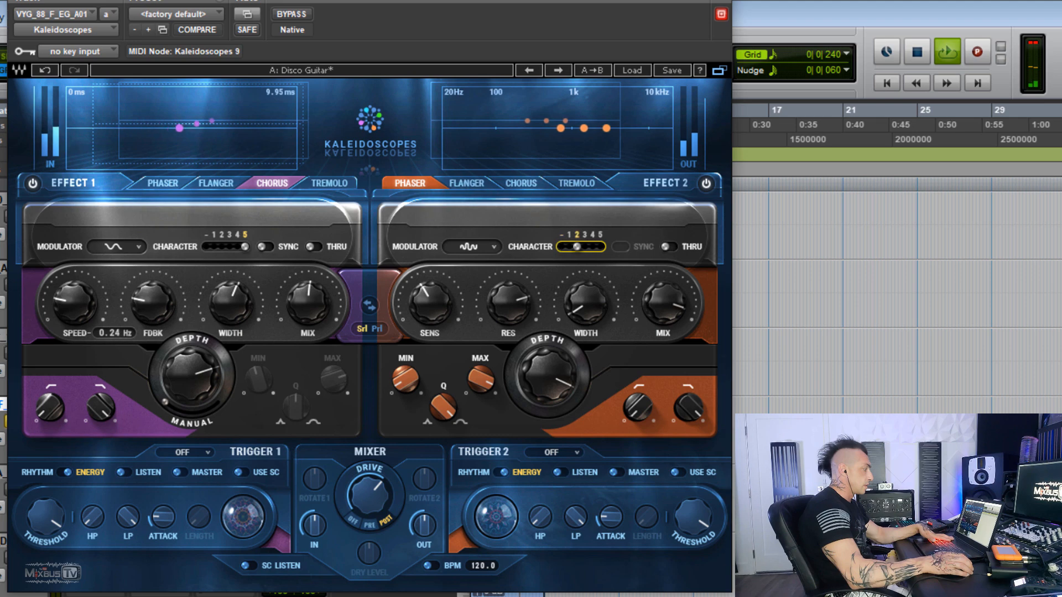
drag(585, 247, 592, 246)
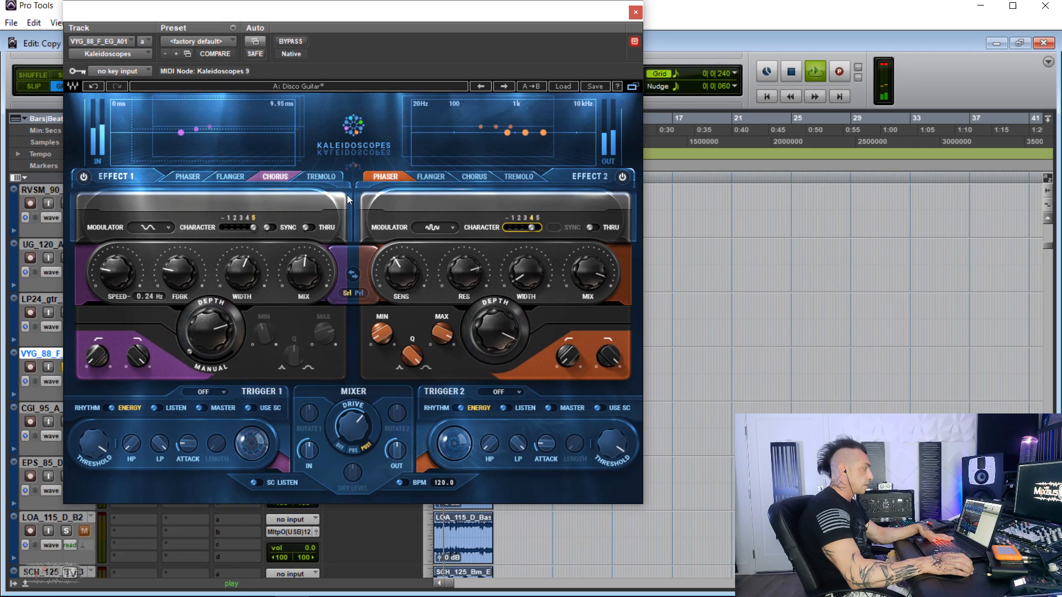
key(space)
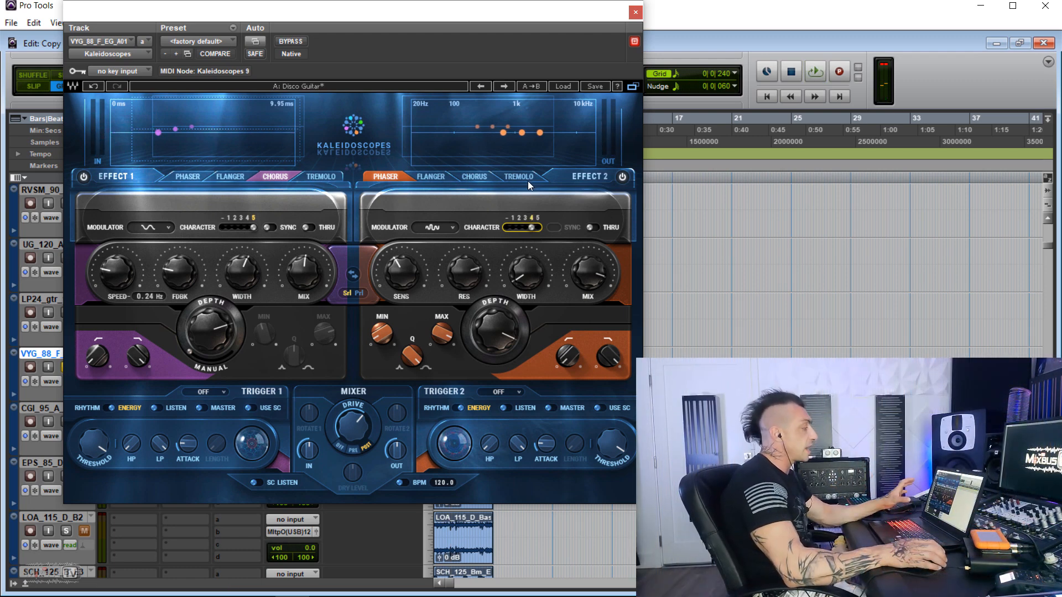
Switch to the Kaleidoscopes instance on the CGI_120_C_E_L_B track and play it with bypass turned off.
click(635, 12)
scroll(420, 249, down, 2)
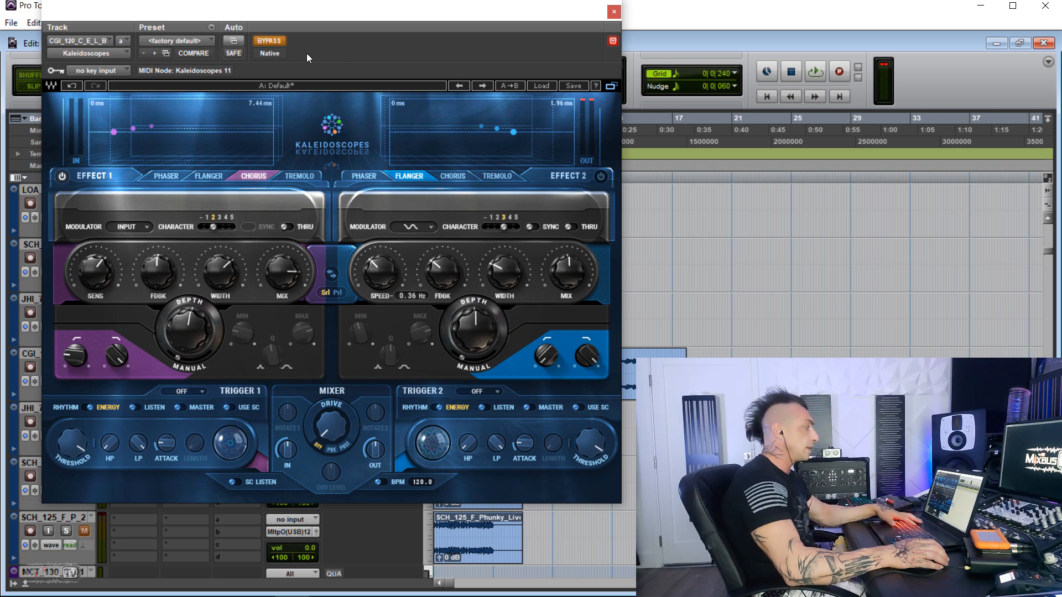
key(space)
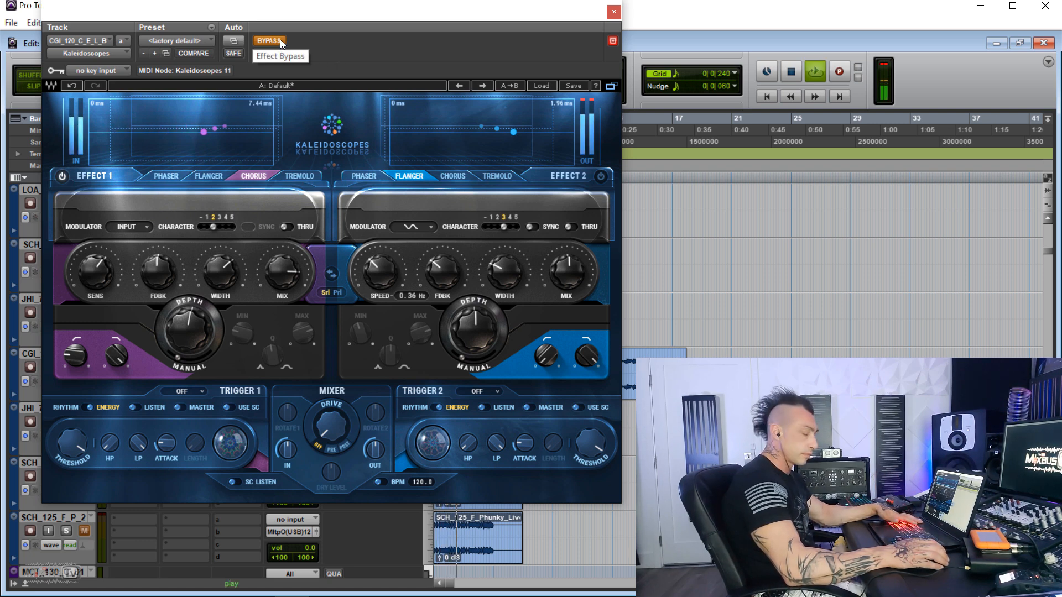
click(279, 41)
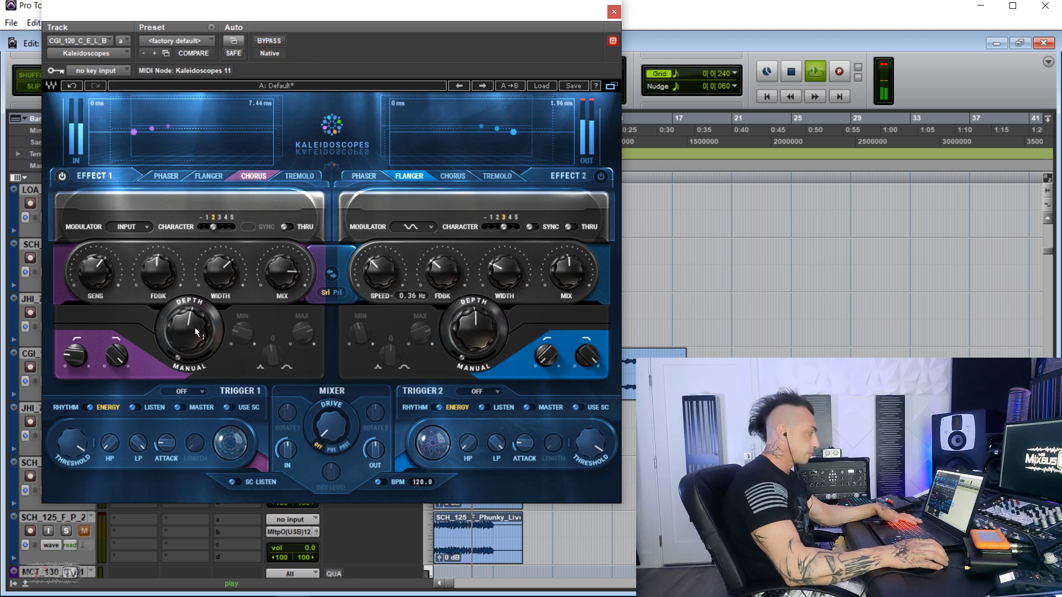
Lower Effect 1's Chorus mix and its high-pass filter during playback.
drag(279, 271, 278, 273)
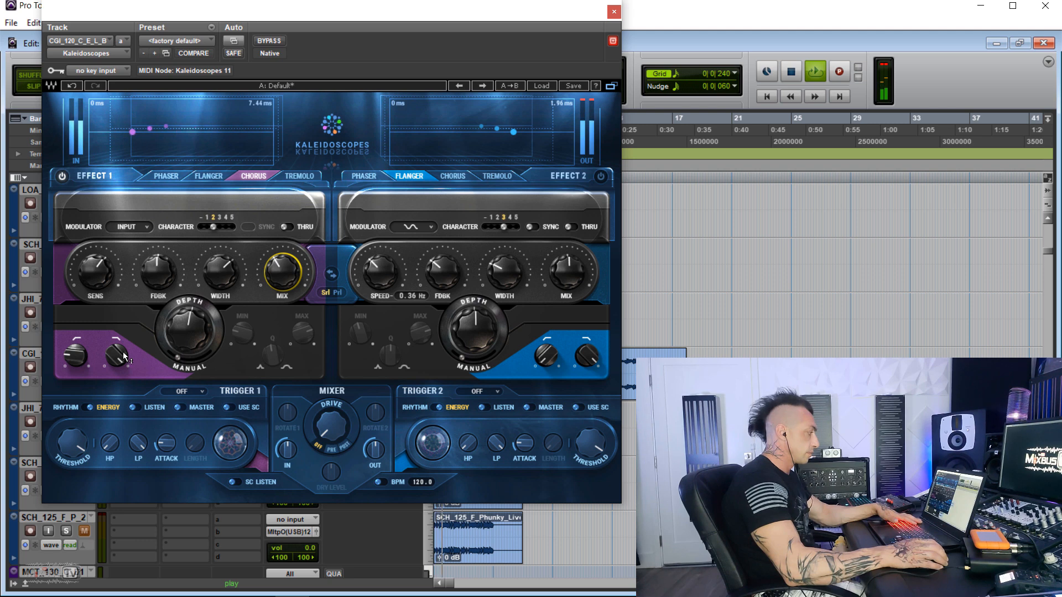
drag(76, 356, 76, 363)
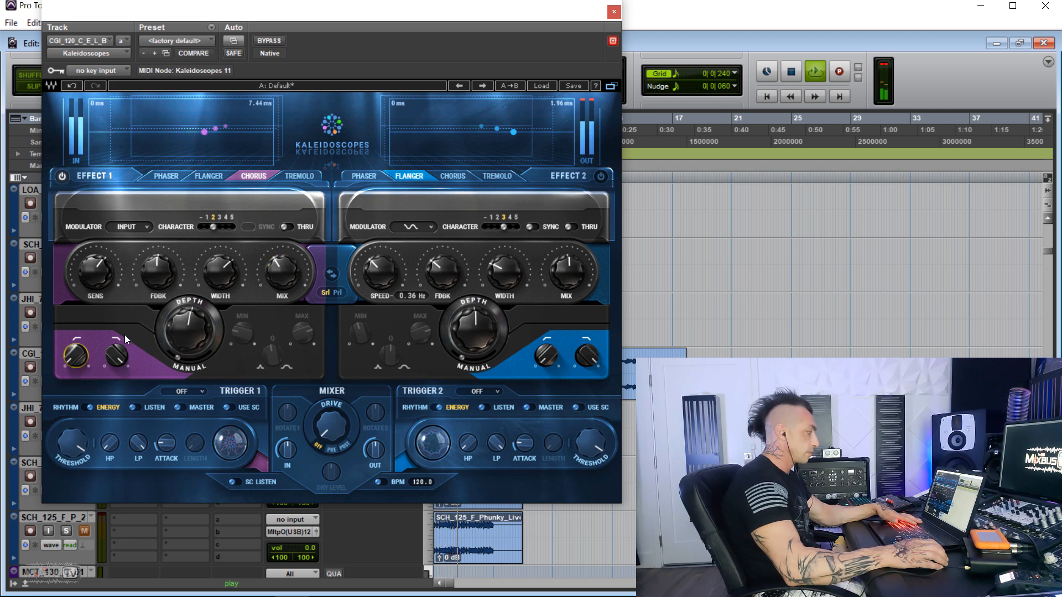
drag(287, 275, 287, 275)
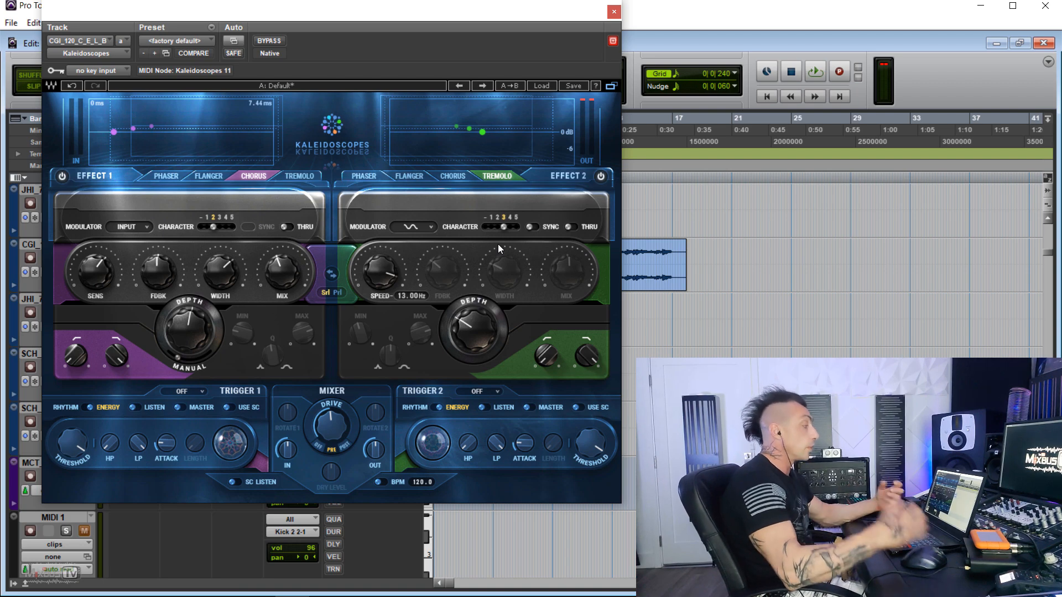
Open Kaleidoscopes on the GTRS track and play a selected section of the track with the plugin bypassed.
click(614, 12)
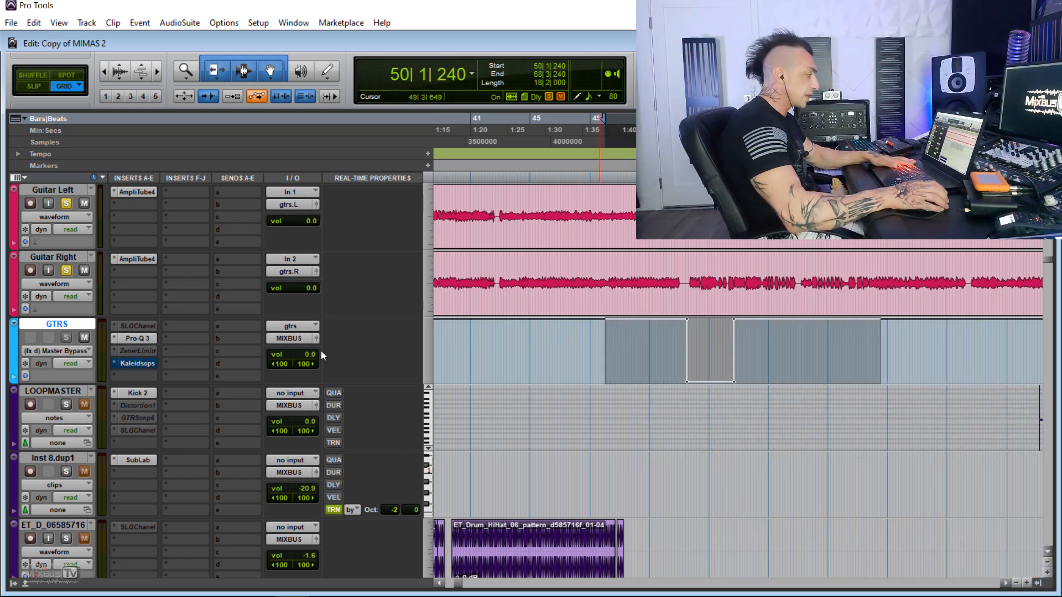
click(147, 363)
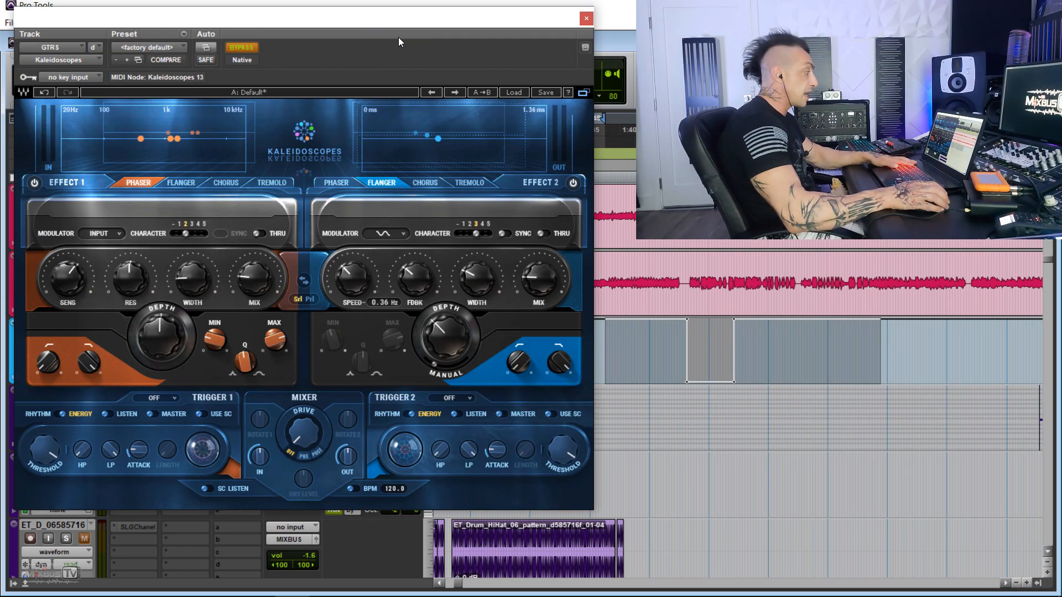
key(space)
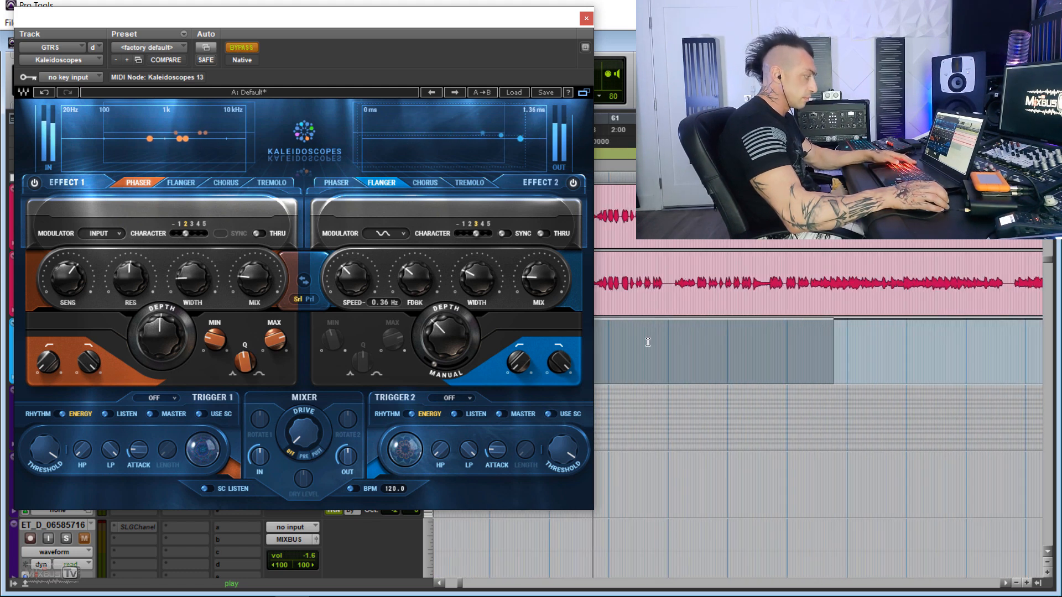
drag(639, 348, 671, 345)
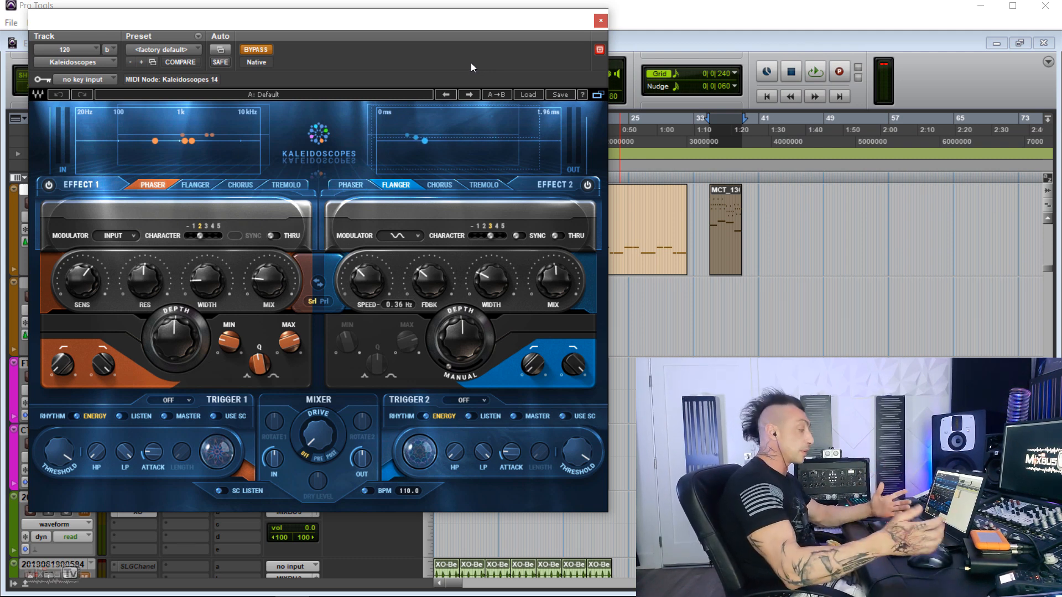
Play track 128 with the plugin active, raising Effect 1's width and setting the mixer output to 2.2.
key(space)
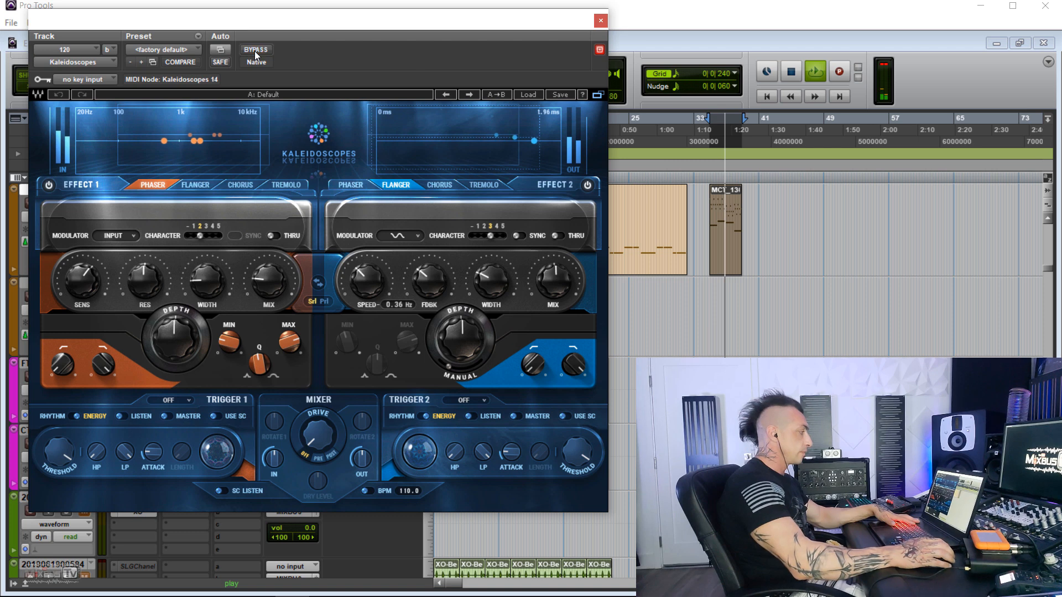
drag(207, 281, 207, 259)
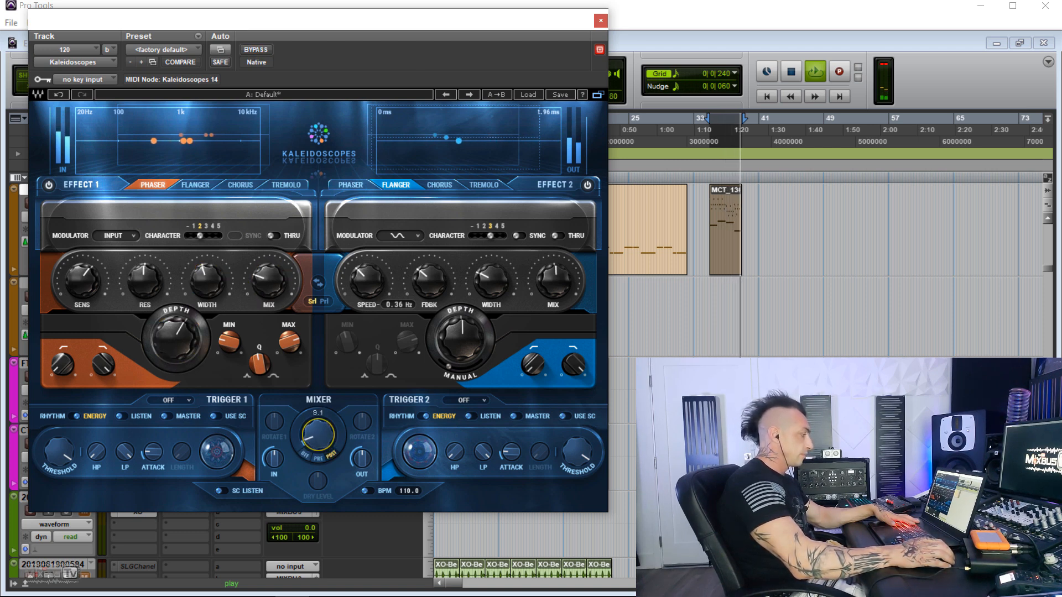
click(361, 469)
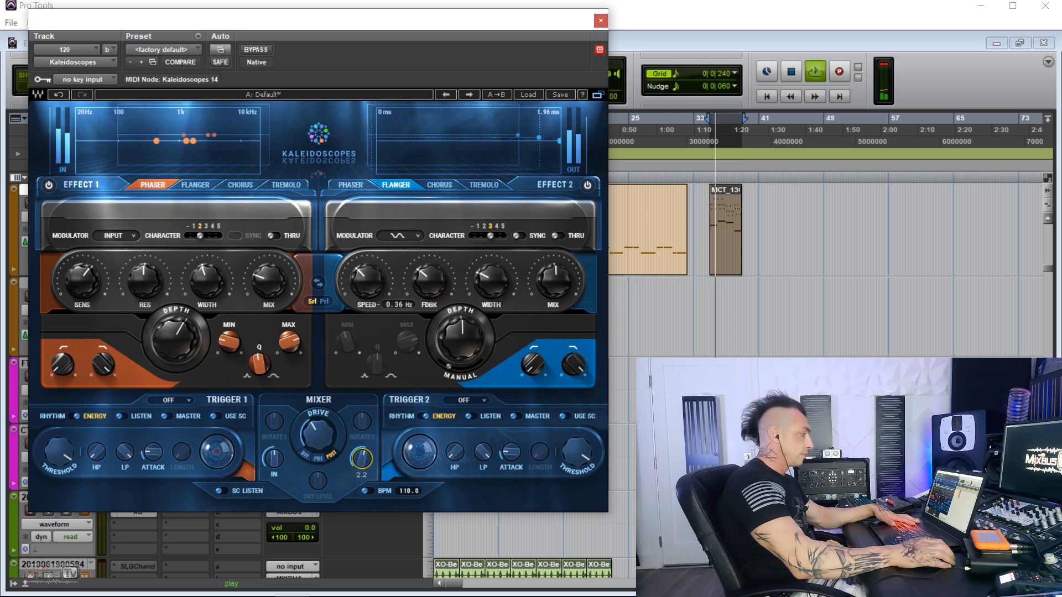
Raise Effect 2's Flanger depth, then switch Effect 2 to Chorus with a speed of 0.28 Hz.
drag(446, 372, 446, 340)
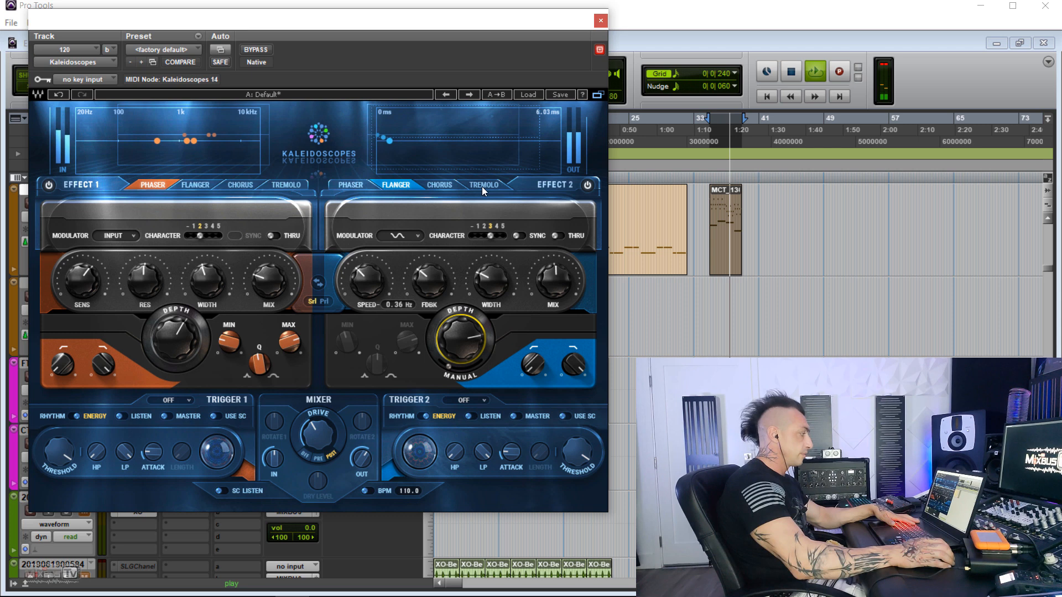
click(439, 185)
drag(467, 352, 474, 344)
drag(366, 281, 366, 283)
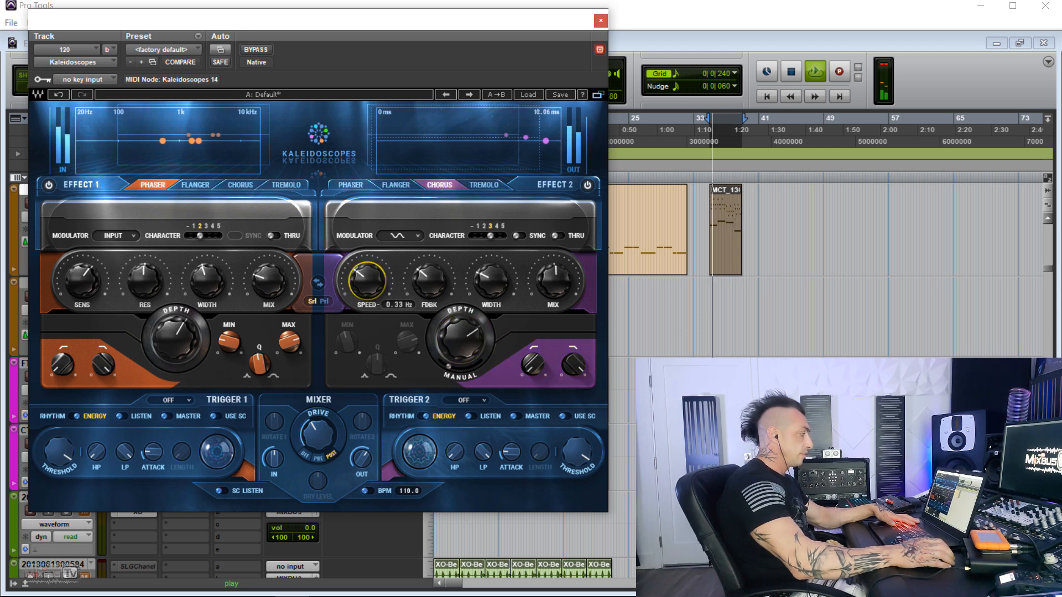
Increase Effect 2's Chorus width and set its low-pass filter to about 9316 Hz.
drag(489, 283, 488, 271)
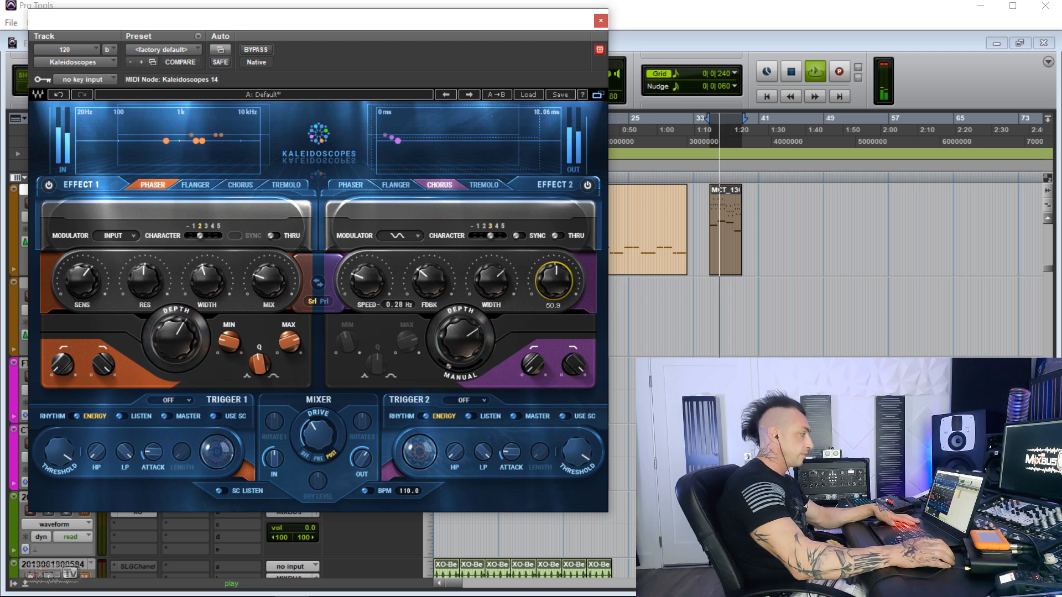
drag(540, 365, 539, 358)
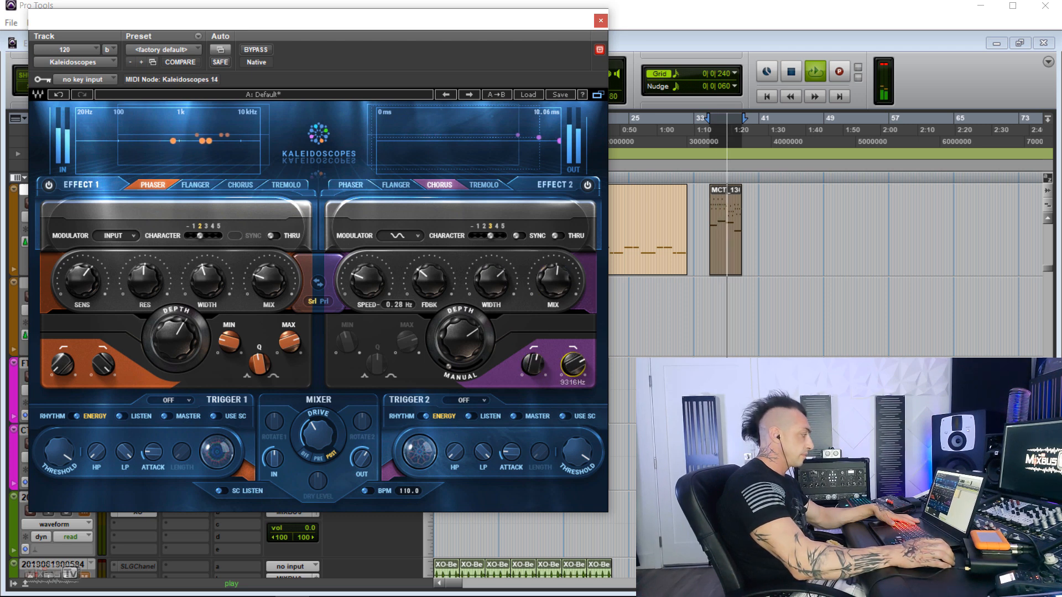
Finish adjusting Effect 1's low-pass filter and close the Kaleidoscopes window of track 128.
click(103, 364)
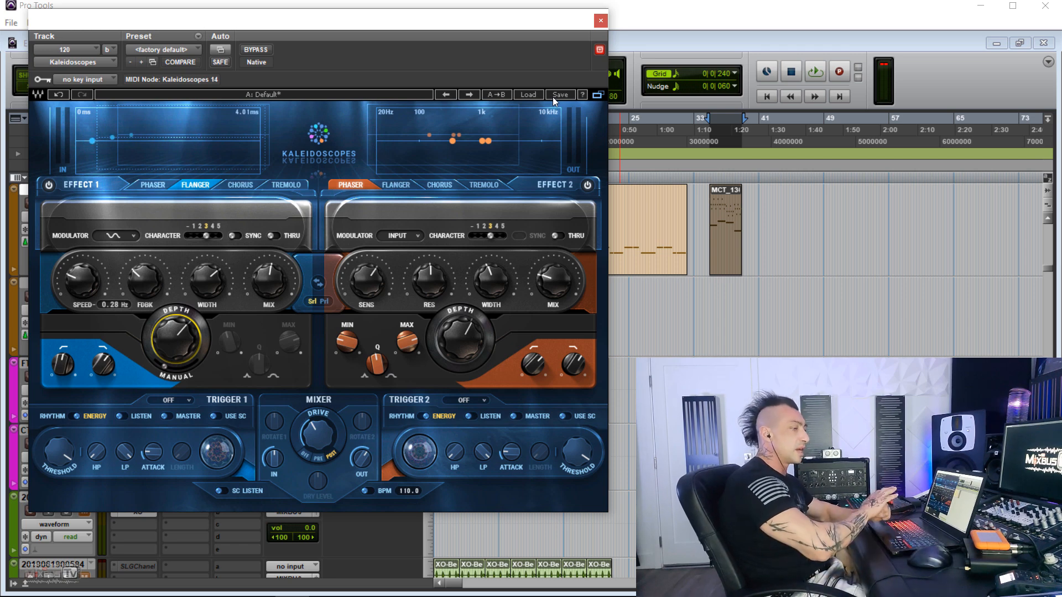
click(601, 21)
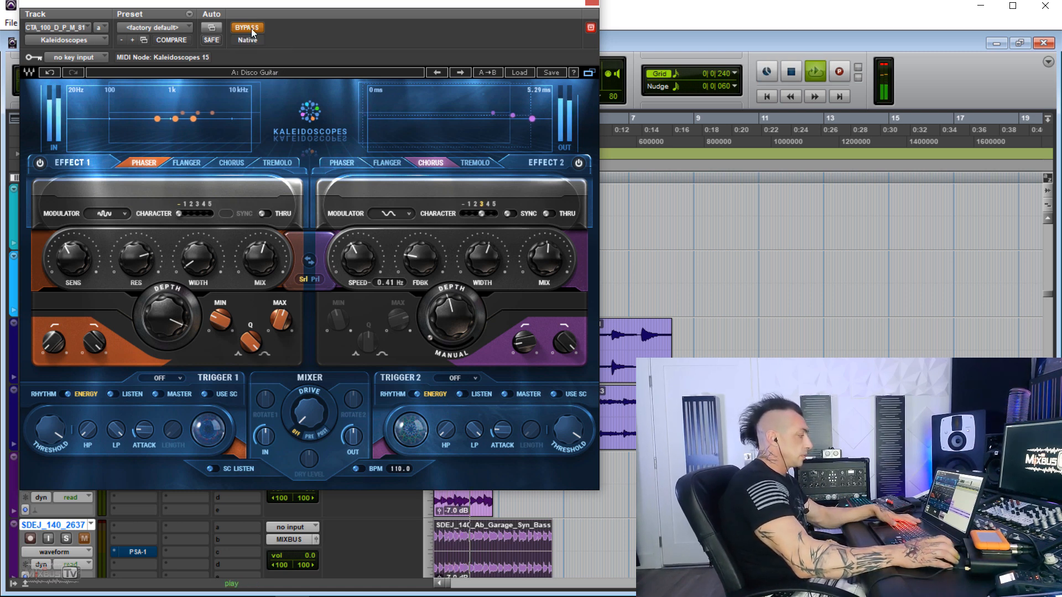
Try the Disco Guitar preset with the mixer drive raised and Effect 2's high-pass filter set to 25 Hz.
drag(292, 390, 292, 381)
drag(303, 448, 310, 437)
drag(101, 339, 101, 390)
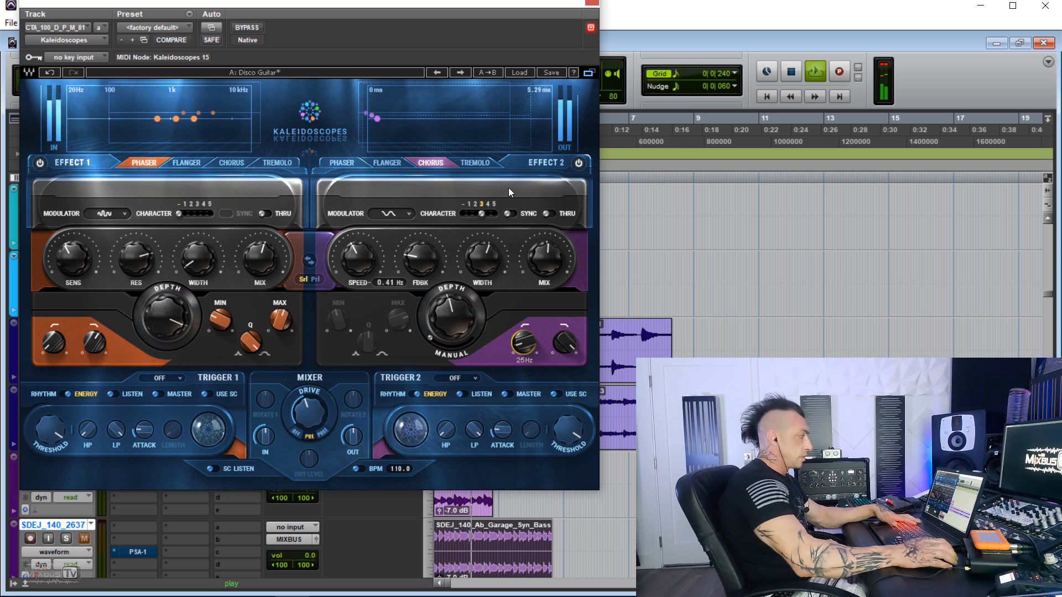
Load the Doubler preset and compare the sound with the plugin bypassed and active.
click(461, 72)
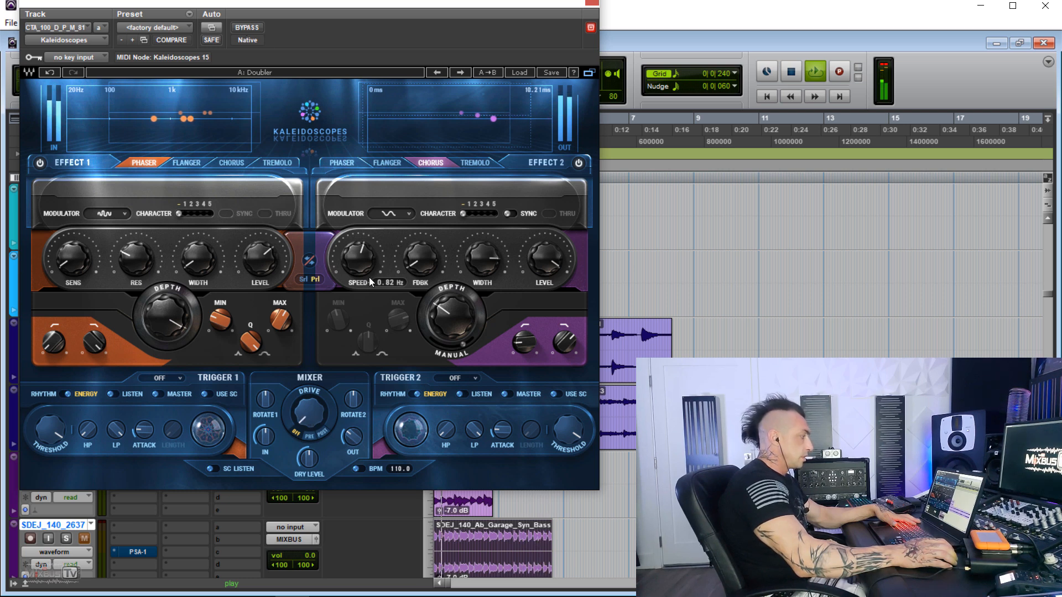
click(246, 28)
click(249, 28)
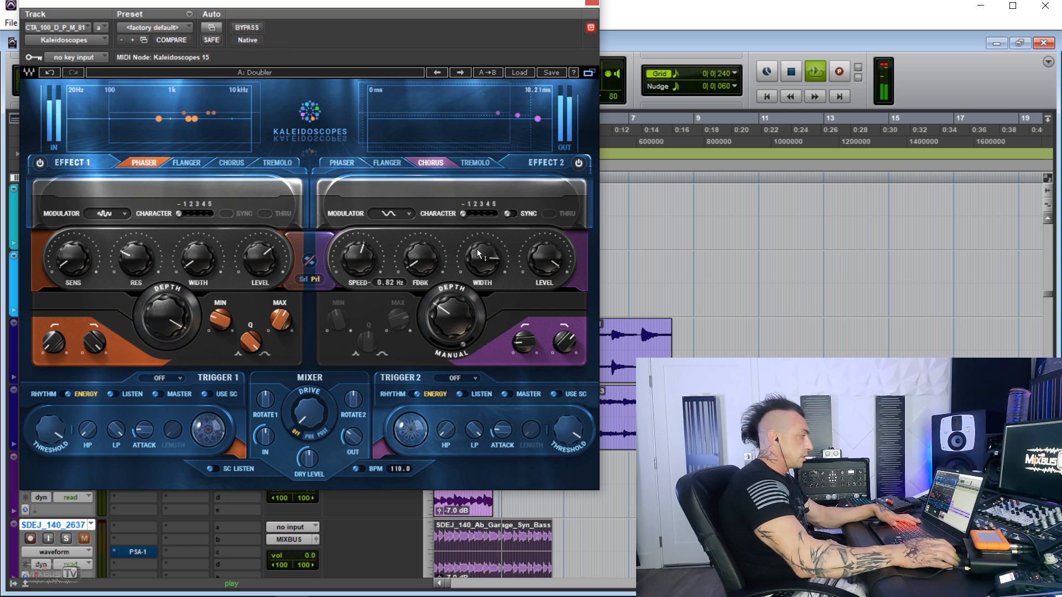
Set the character to 2 for Effect 2 and to 3 for Effect 1.
click(477, 213)
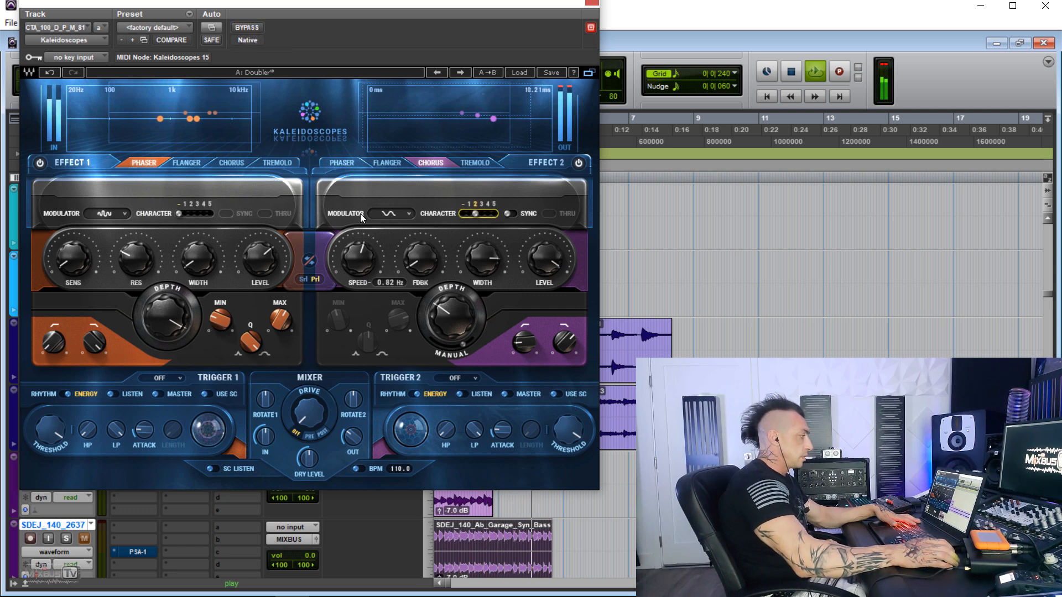
drag(178, 214, 198, 213)
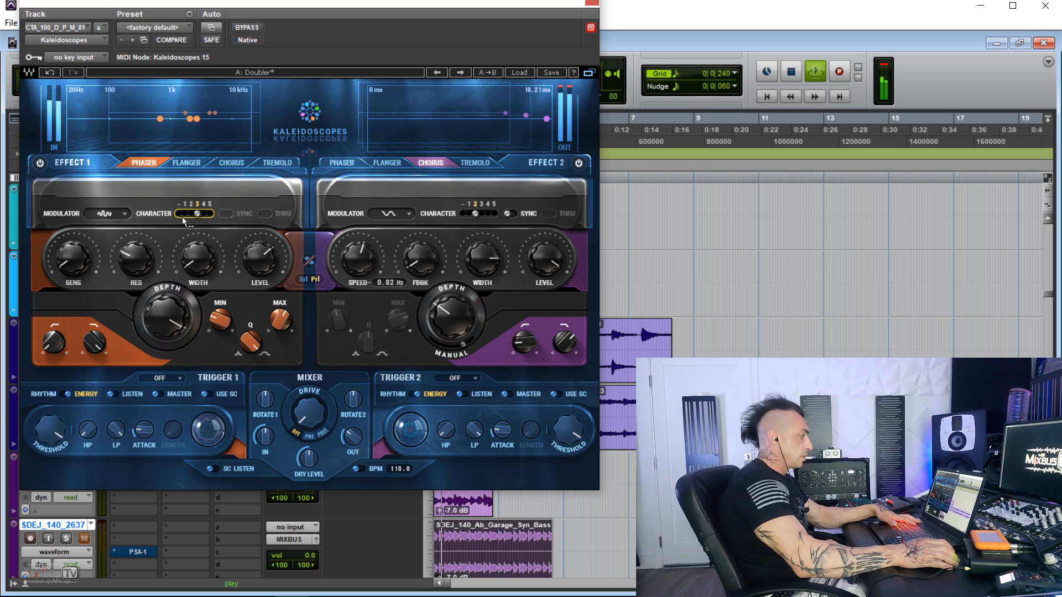
Raise the mixer drive above 50 and increase the width of both effects.
drag(309, 413, 309, 392)
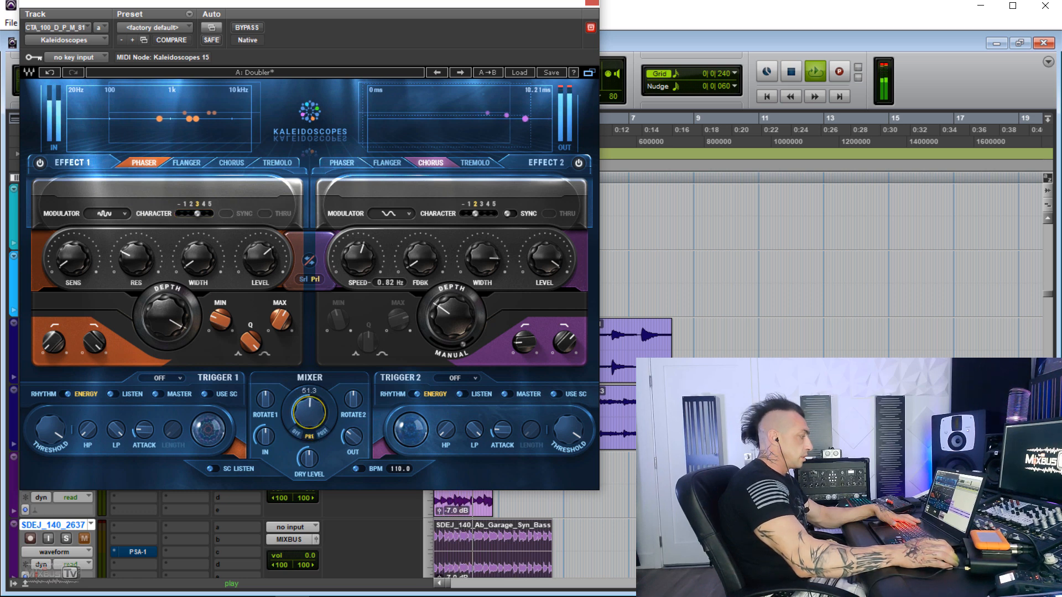
drag(489, 269, 489, 260)
drag(198, 258, 197, 262)
Set Trigger 1 to Rhythm detection in ReTrigger mode with a sensitivity of 83.8, and adjust Effect 1's maximum range.
click(65, 394)
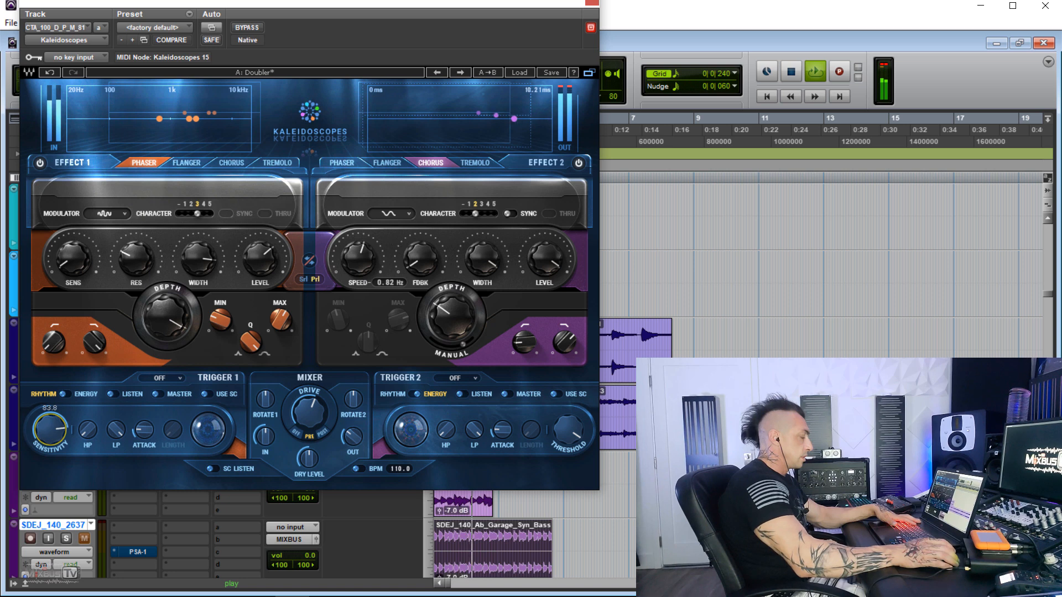
click(167, 381)
click(167, 379)
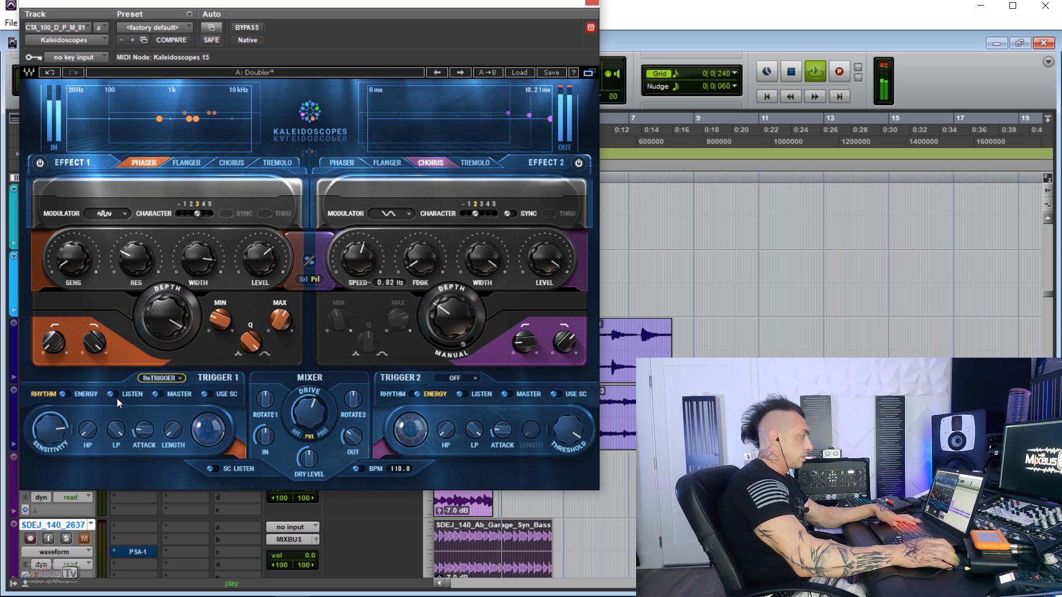
drag(280, 320, 280, 313)
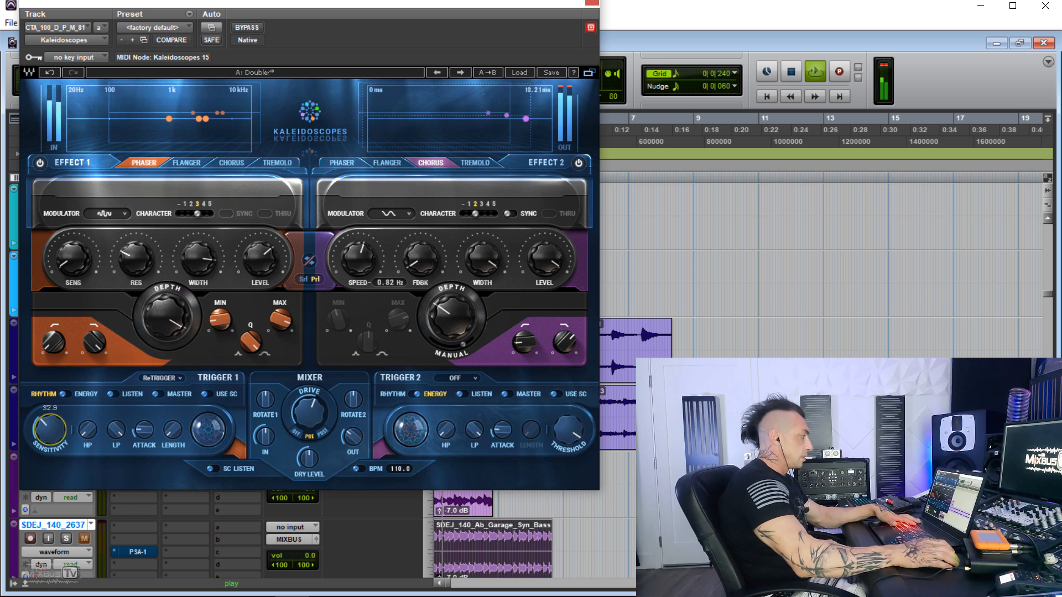
Increase Trigger 1's length, lower its sensitivity to about 17.3 and fine-tune its attack.
click(173, 430)
drag(172, 430, 173, 402)
drag(51, 431, 51, 435)
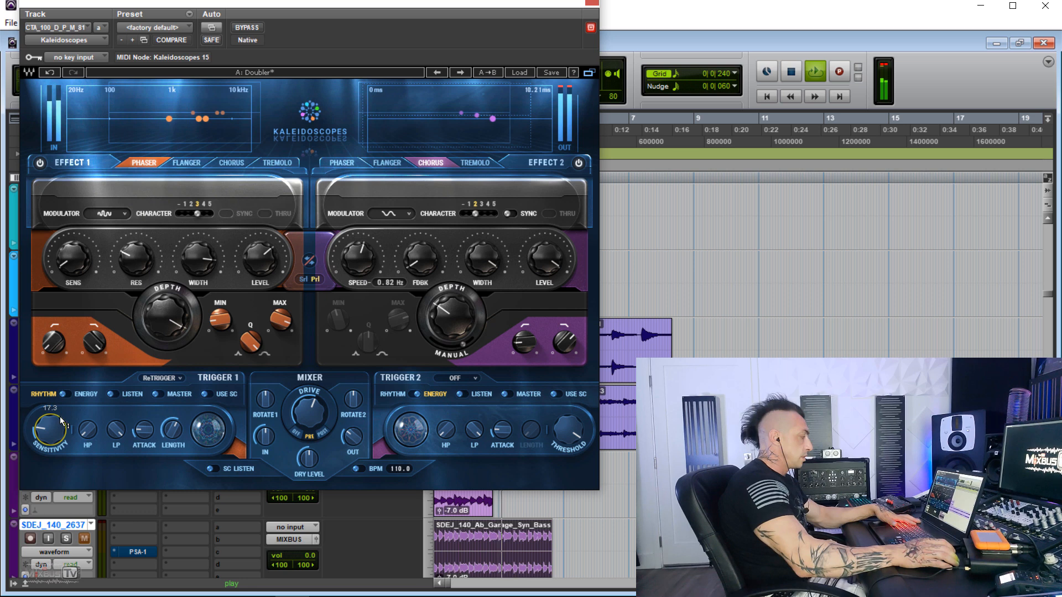
click(143, 429)
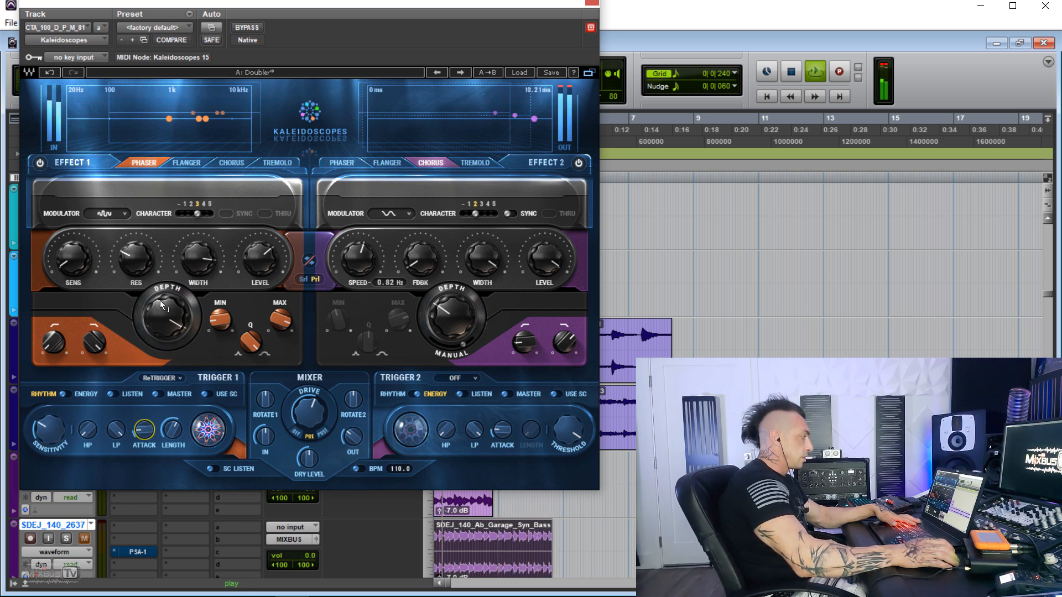
Raise Effect 1's Phaser sensitivity and resonance, and change its modulator to Input.
drag(73, 258, 122, 246)
click(111, 213)
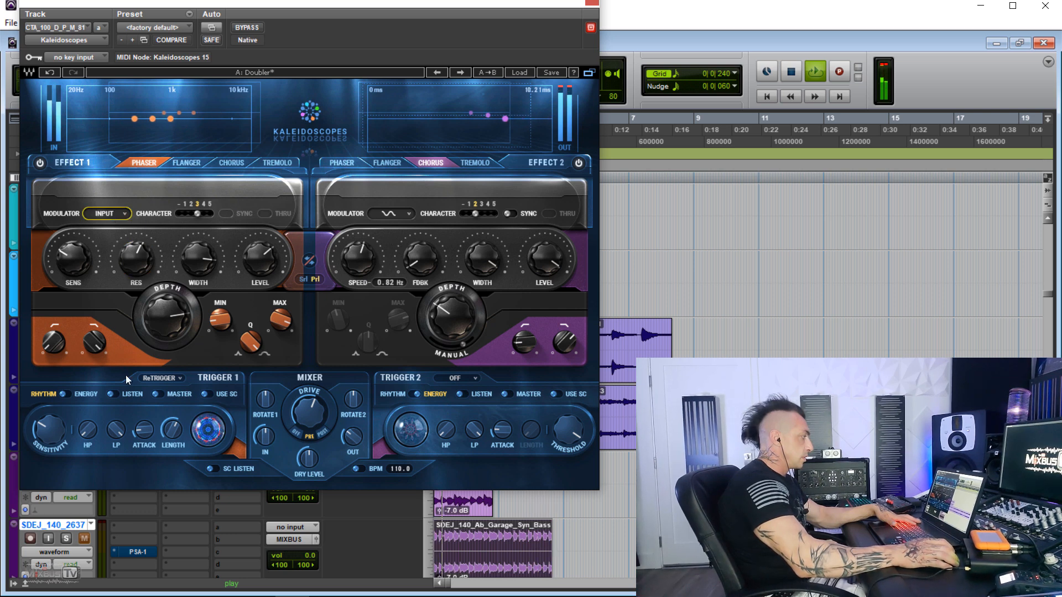
Set Trigger 1's sensitivity to 22.8, then switch its detection to Energy with a threshold of -47.0.
mouse_move(59, 424)
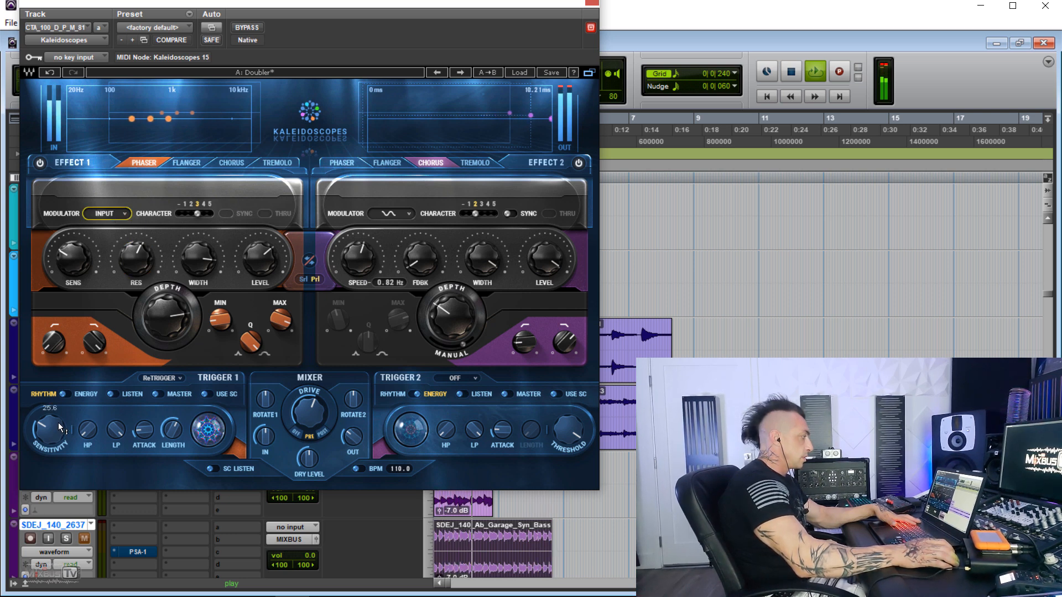
drag(60, 426, 59, 433)
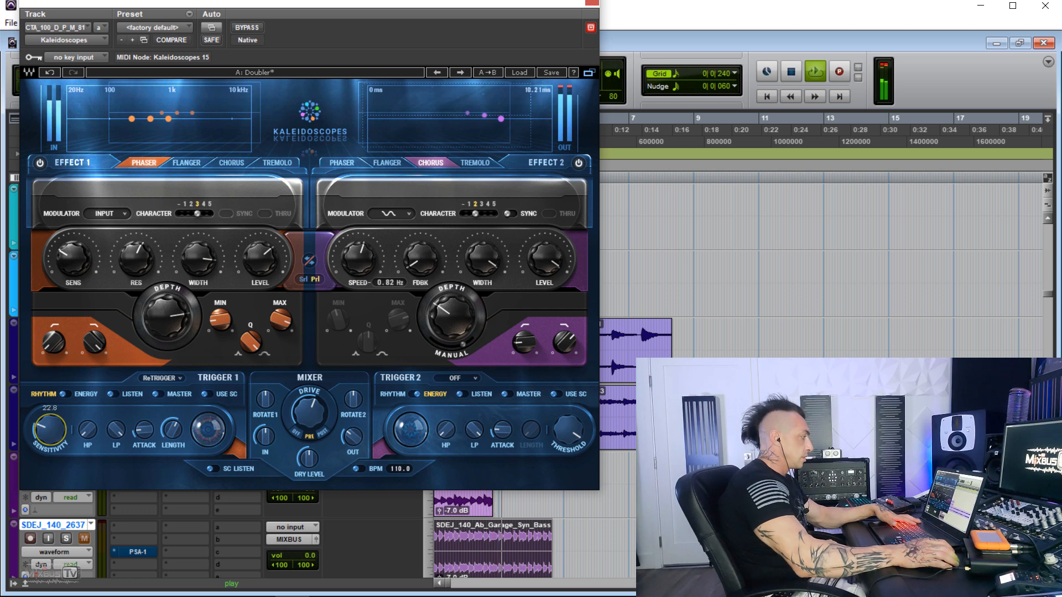
click(69, 394)
drag(58, 430, 58, 492)
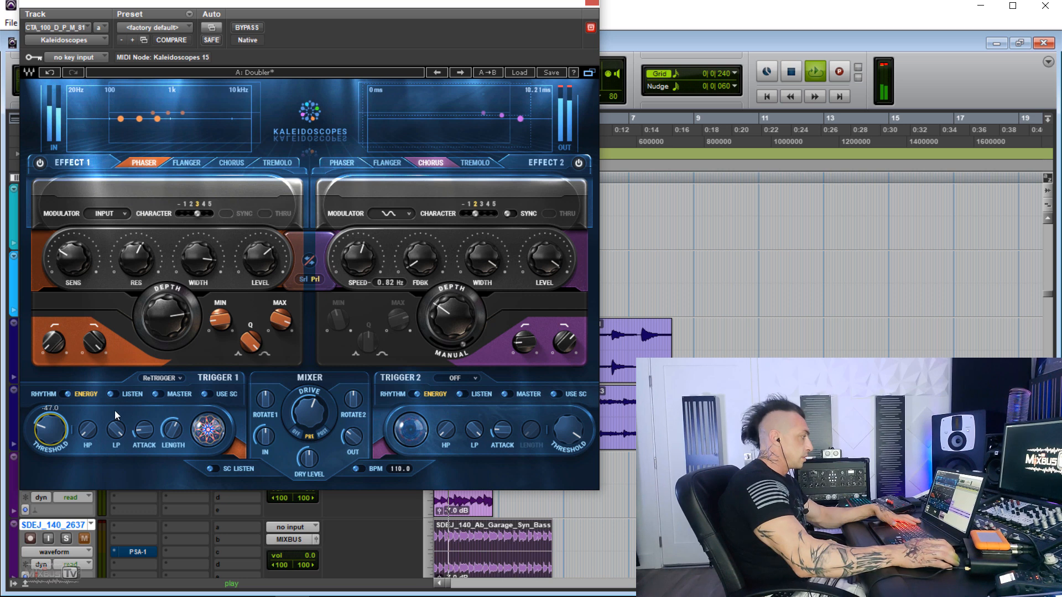
Compare the edited Doubler sound with the plugin bypassed and active, then stop playback.
click(246, 28)
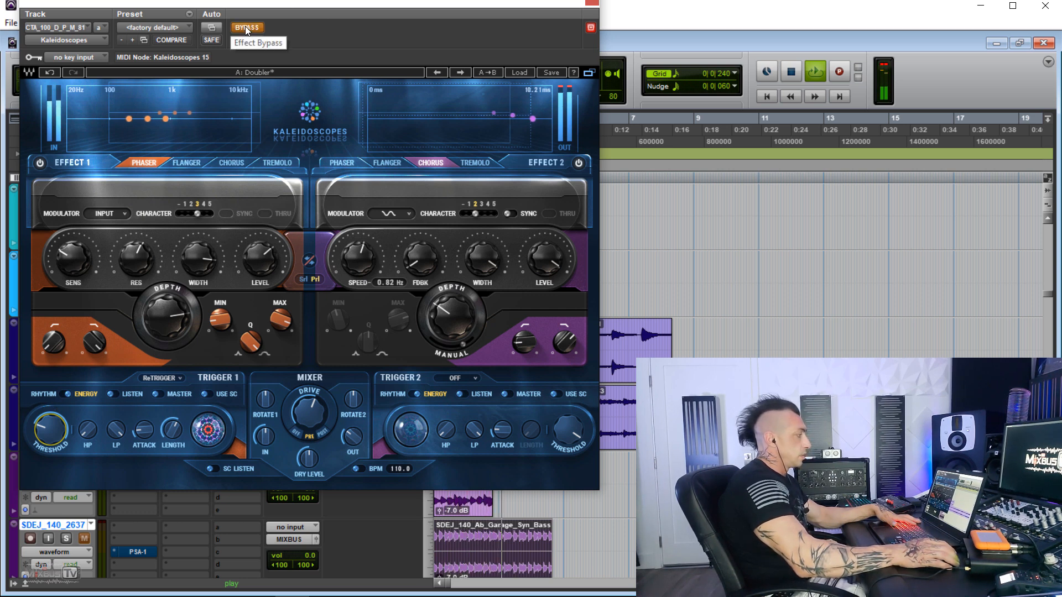
click(245, 27)
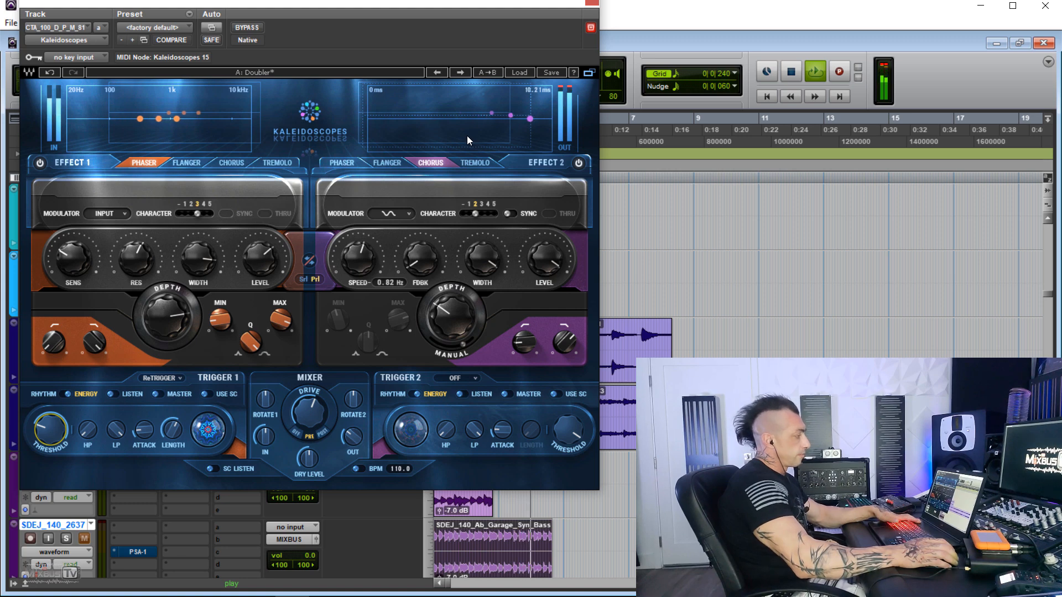
key(space)
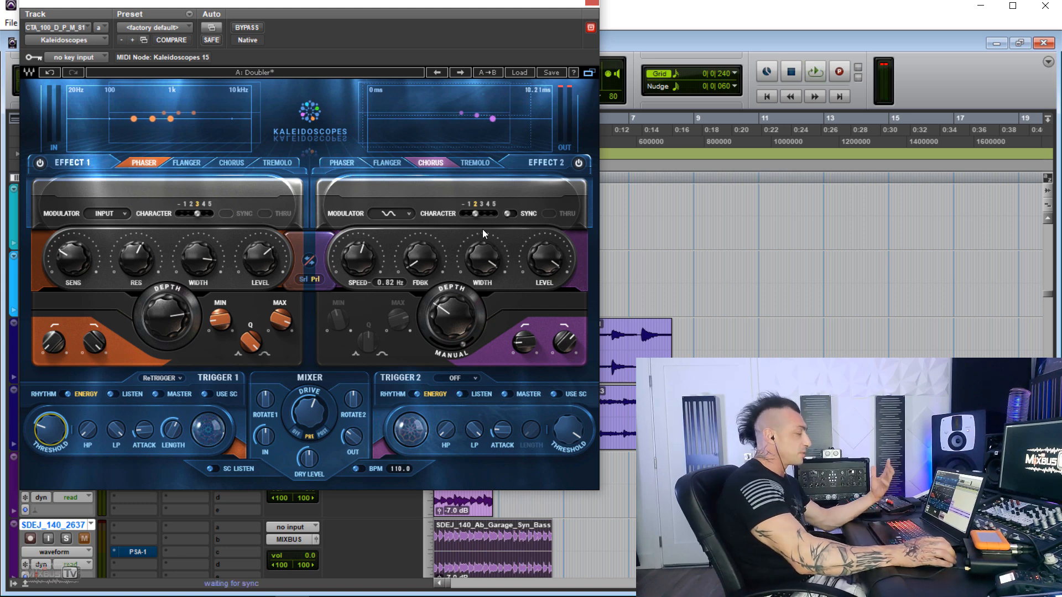
Open Kaleidoscopes on the SDEJ_140_B track and play the track, turning the plugin's bypass off.
click(592, 14)
click(173, 205)
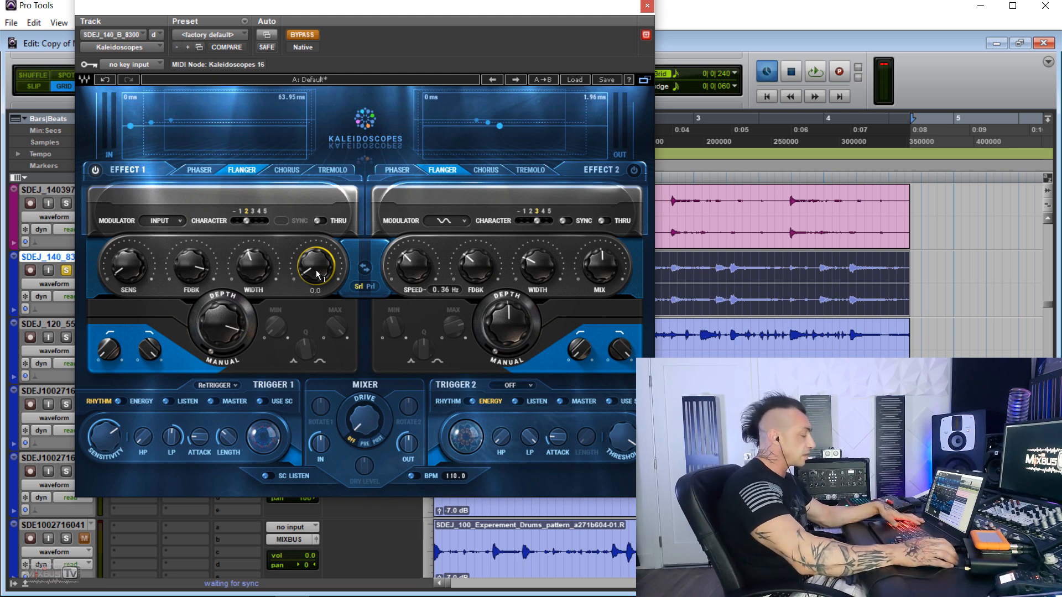
key(space)
click(302, 34)
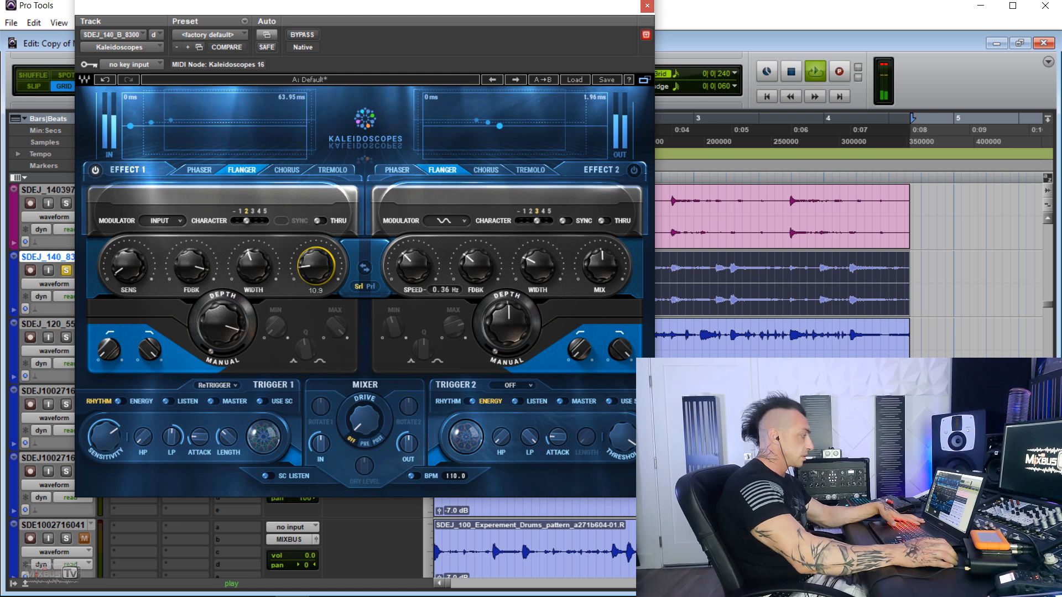
Set Trigger 1's length to 260.0 and Effect 1's Flanger mix to about 23.8, then stop playback.
drag(315, 265, 315, 258)
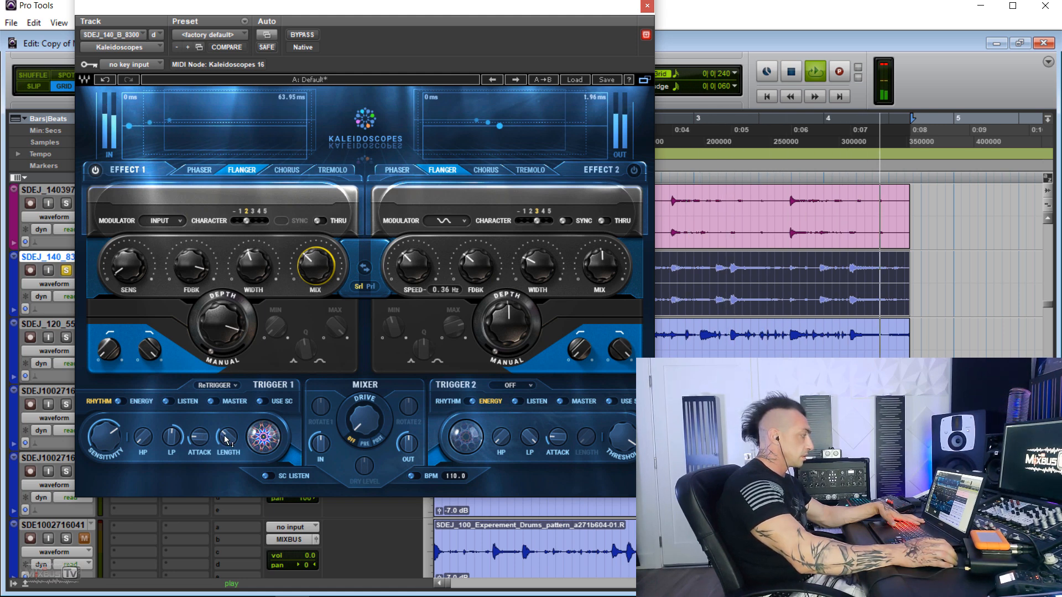
drag(227, 437, 227, 453)
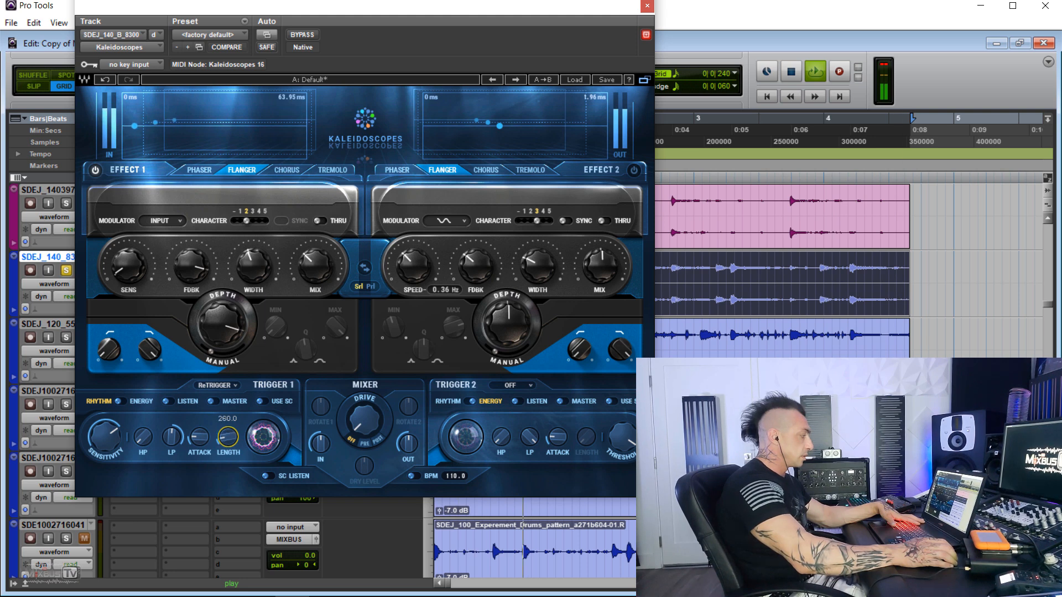
drag(315, 266, 315, 272)
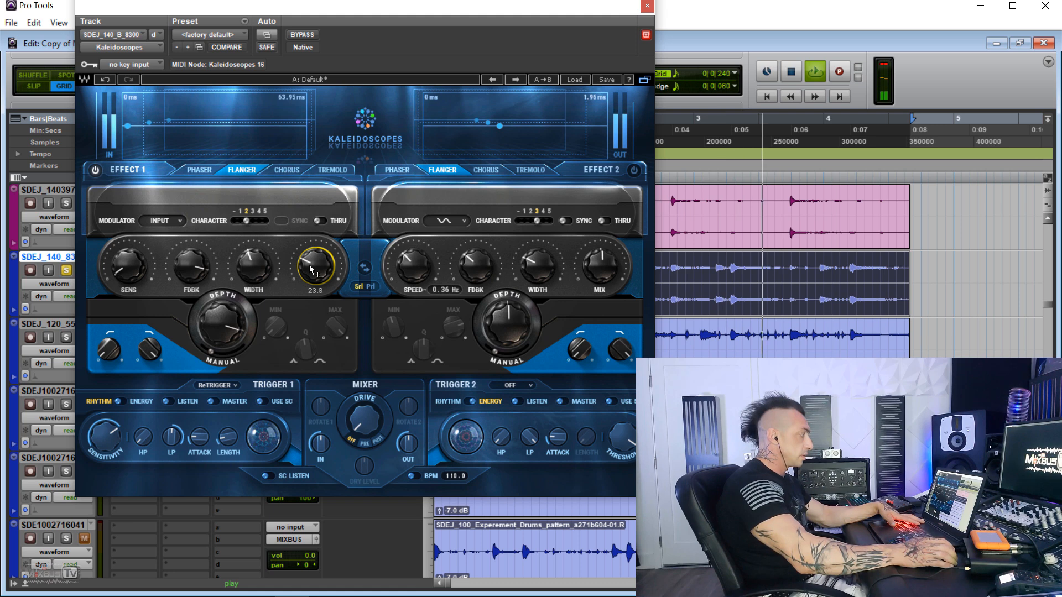
key(space)
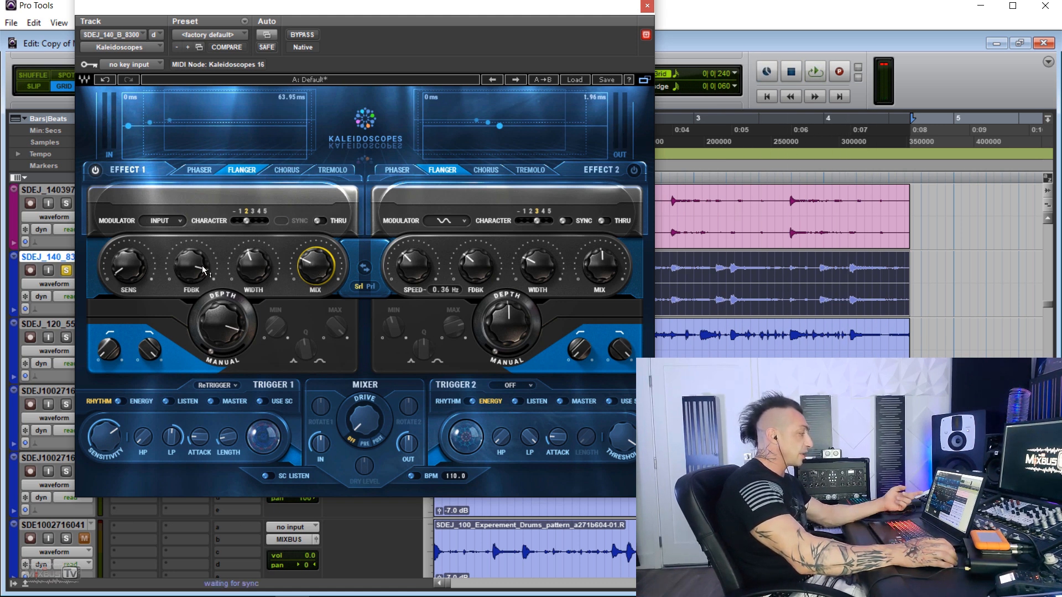
Increase Effect 1's Flanger width and set its high-pass filter to 452 Hz and low-pass filter to 14720 Hz.
mouse_move(197, 276)
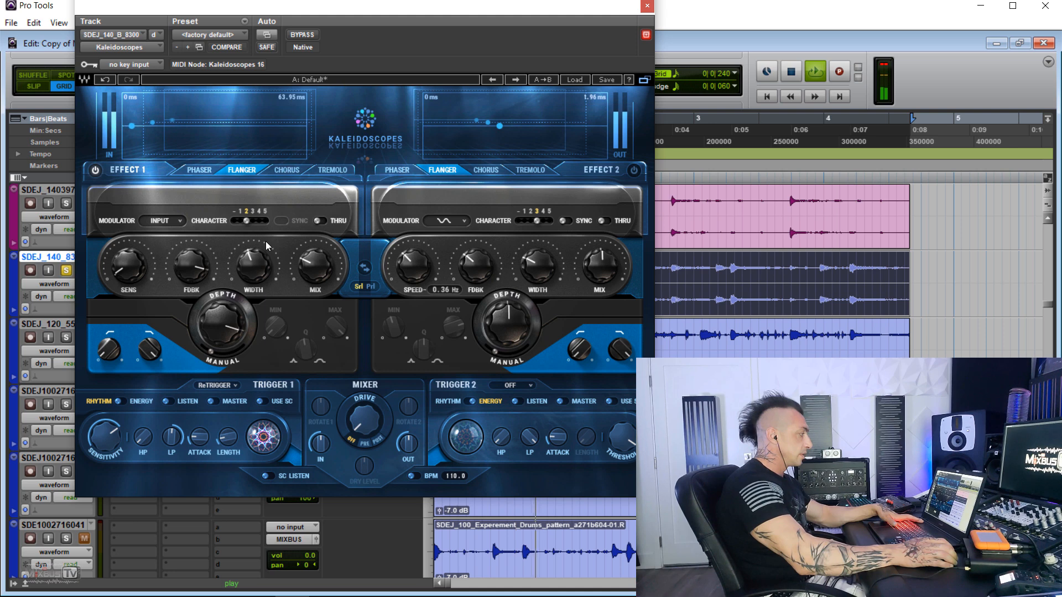
drag(254, 266, 253, 257)
drag(109, 350, 109, 316)
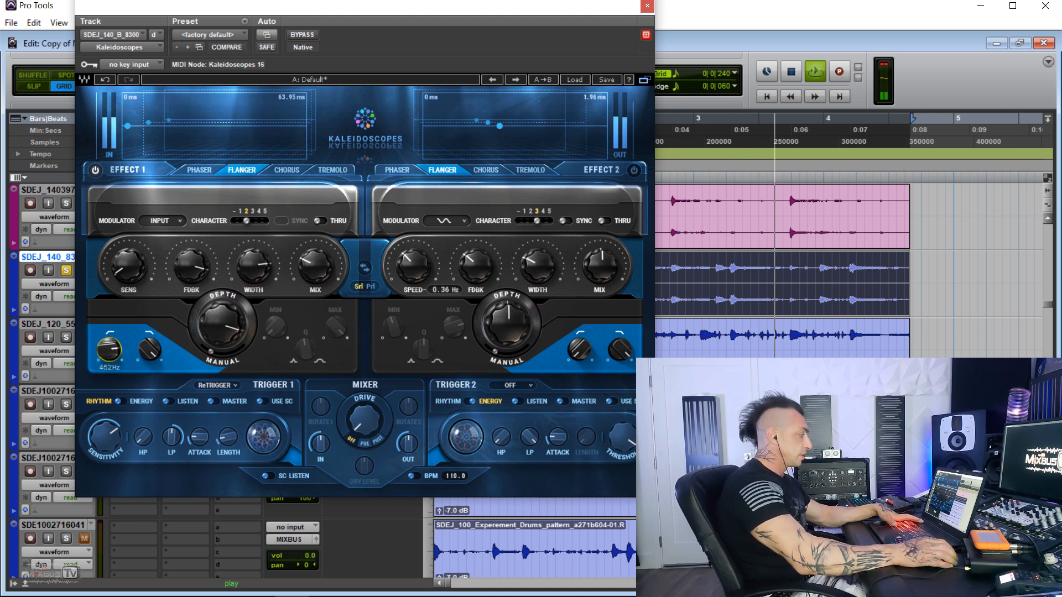
mouse_move(149, 349)
mouse_down()
mouse_move(149, 371)
mouse_move(109, 360)
mouse_move(149, 335)
mouse_up()
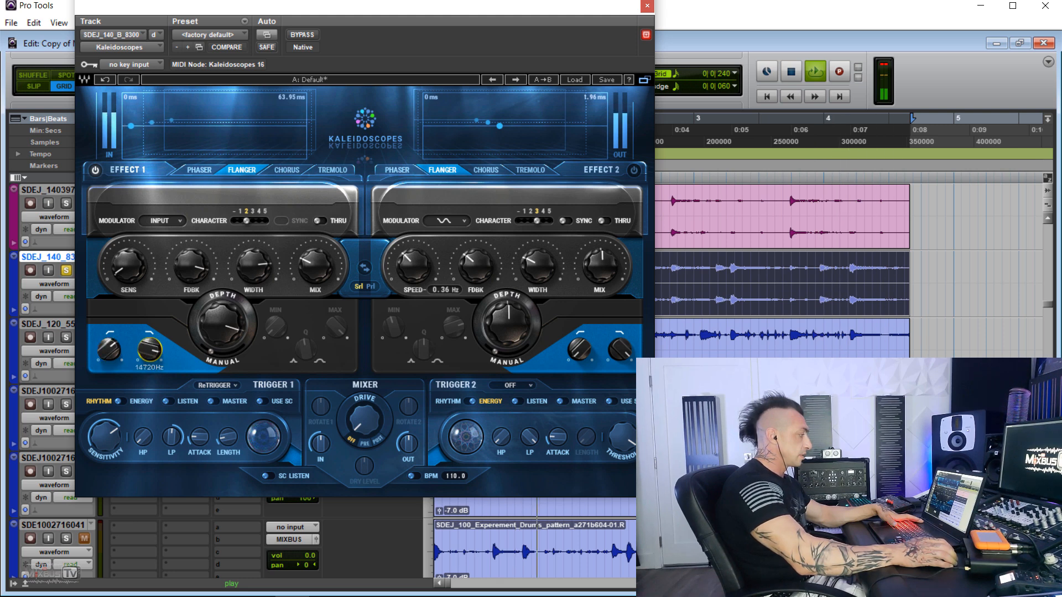
Set Effect 1's mix to 22.6 and readjust its high-pass filter and character, stopping playback.
drag(315, 266, 316, 316)
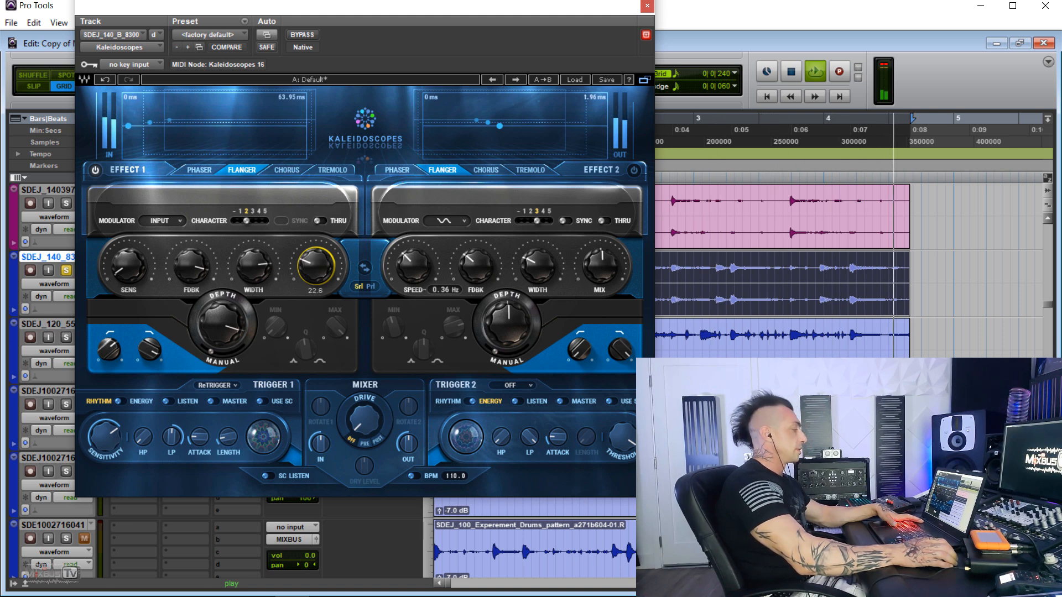
drag(110, 349, 109, 365)
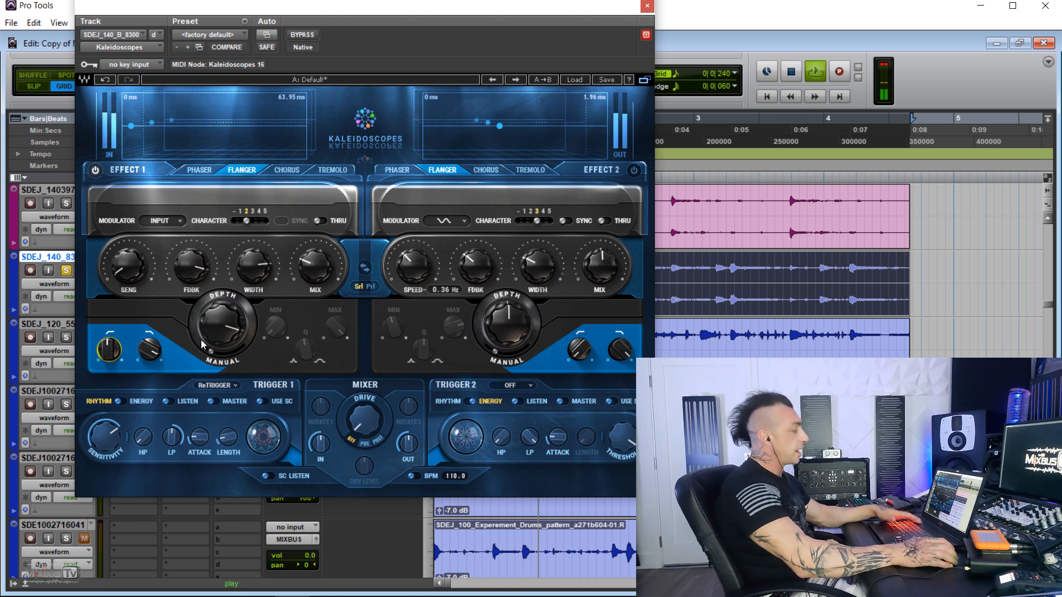
key(space)
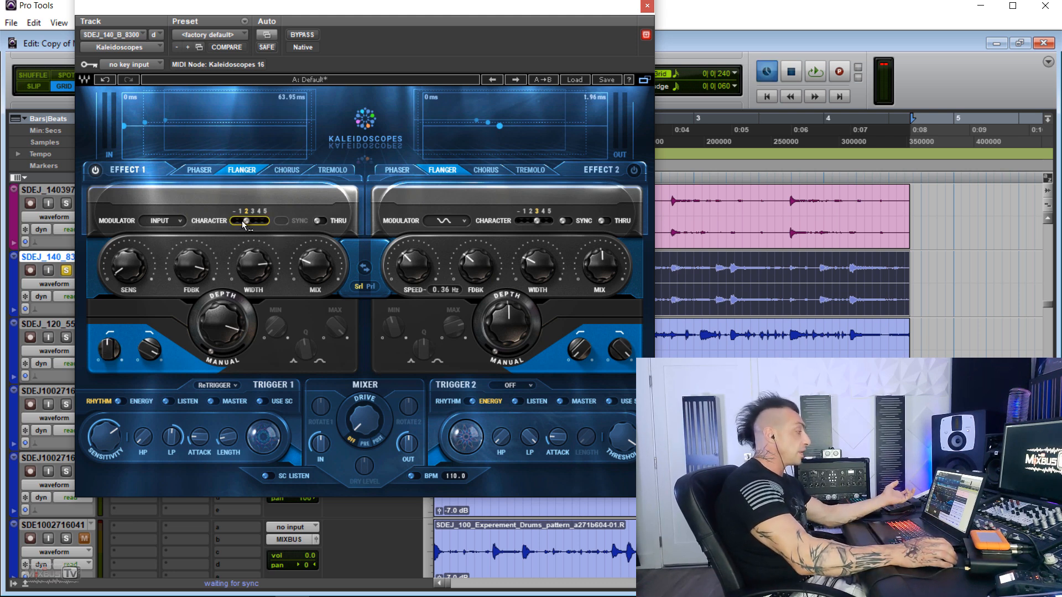
drag(244, 220, 252, 220)
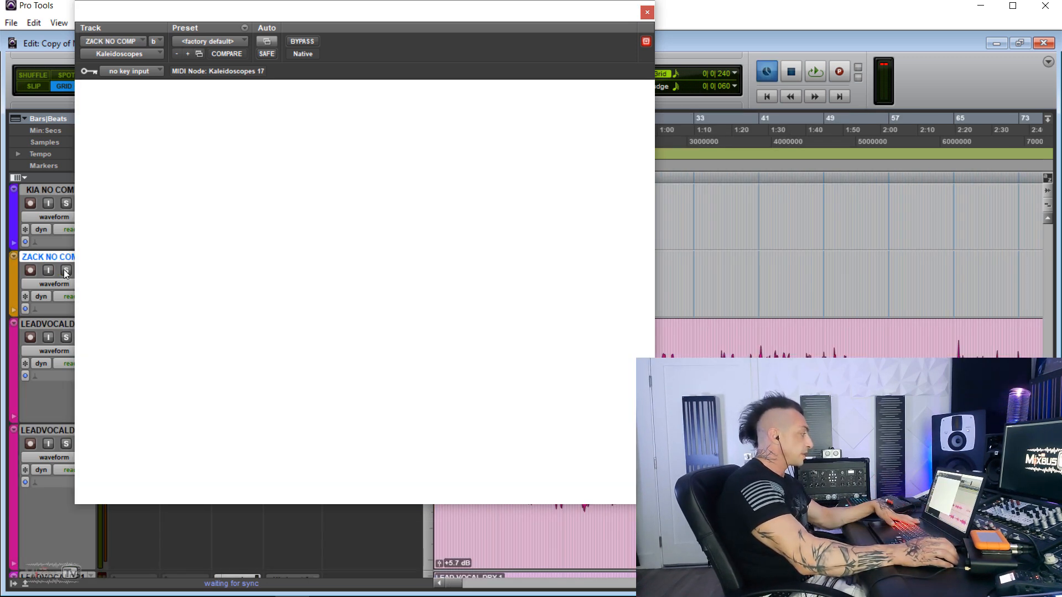
Solo the selected NO COMP track and move its Kaleidoscopes window to uncover more of the timeline.
click(66, 271)
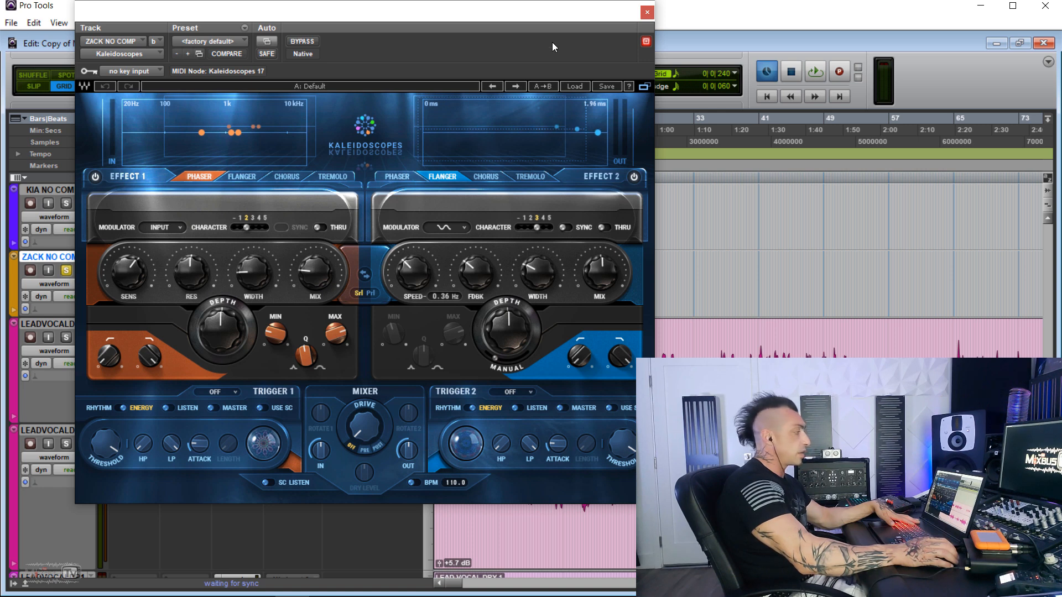
drag(557, 10, 500, 8)
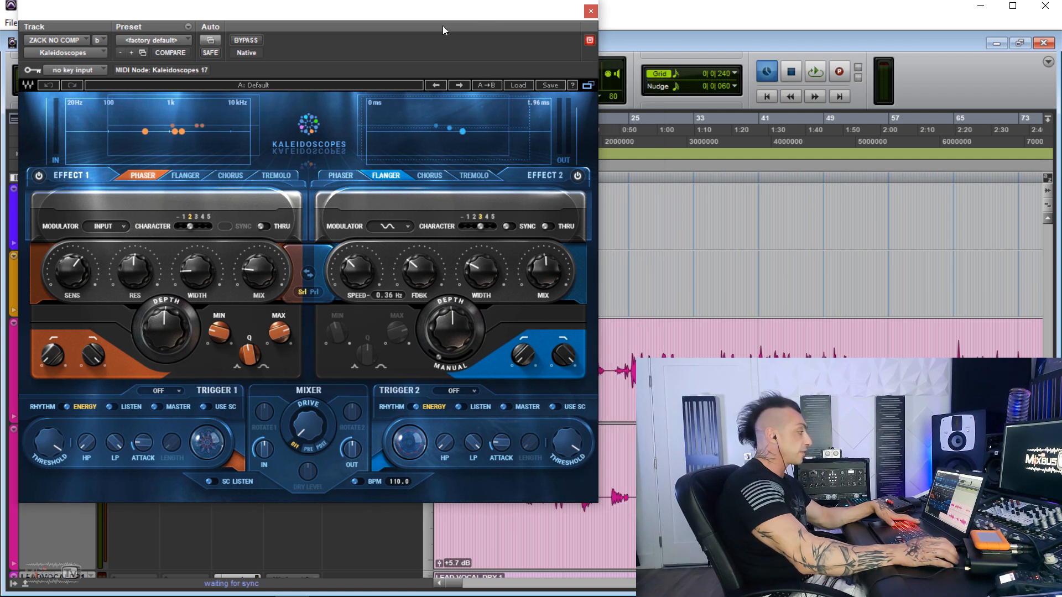
Switch Effect 1 to Chorus on the ZACK NO COMP track and adjust its depth, feedback and width.
click(252, 40)
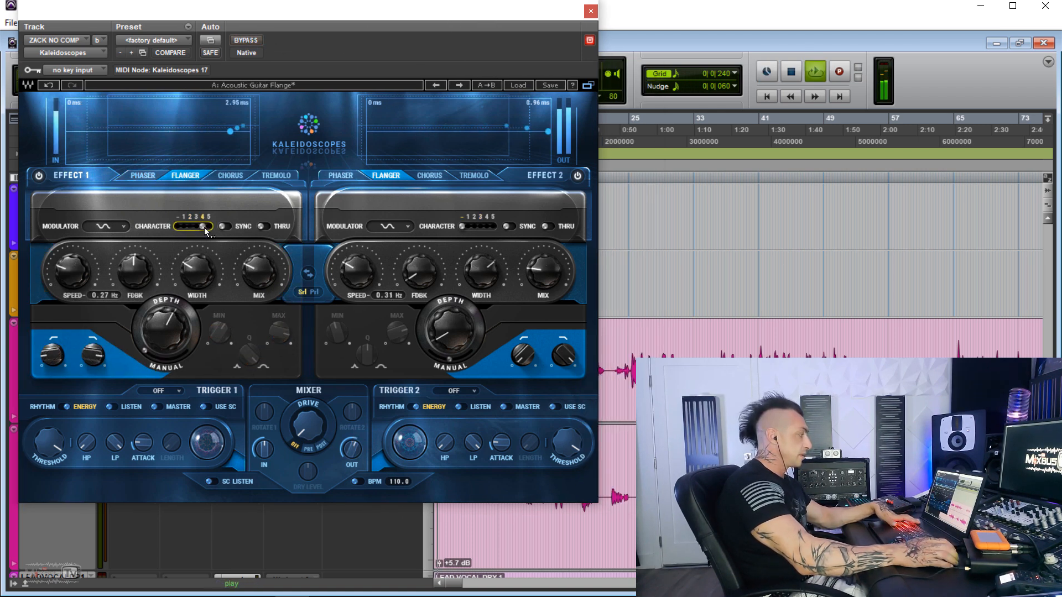
click(222, 176)
drag(170, 323, 170, 332)
drag(135, 272, 197, 266)
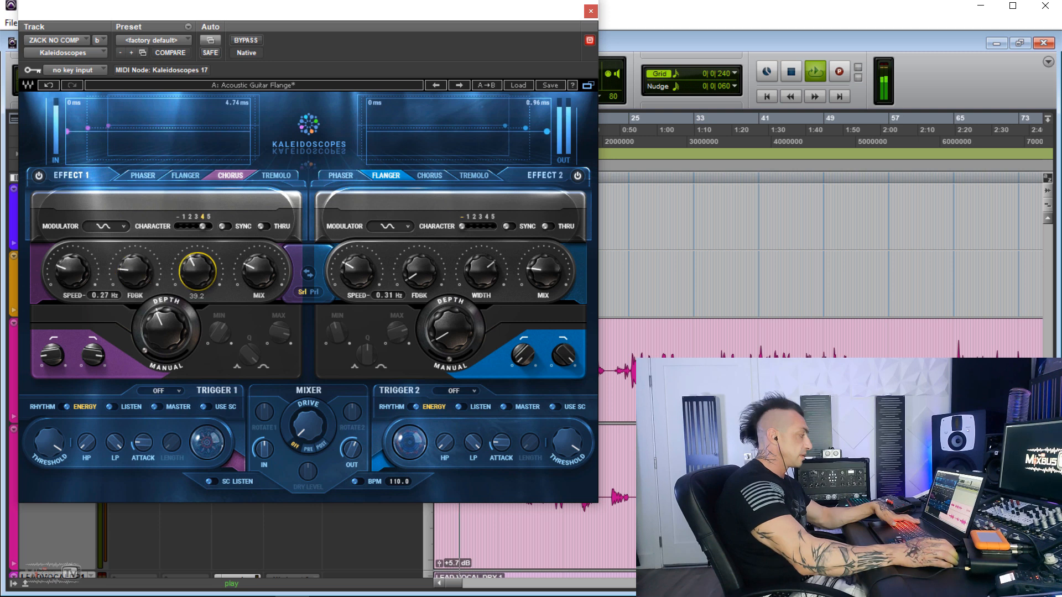
Compare the guitar with the plugin bypassed and active, and adjust the Mixer's drive.
click(248, 41)
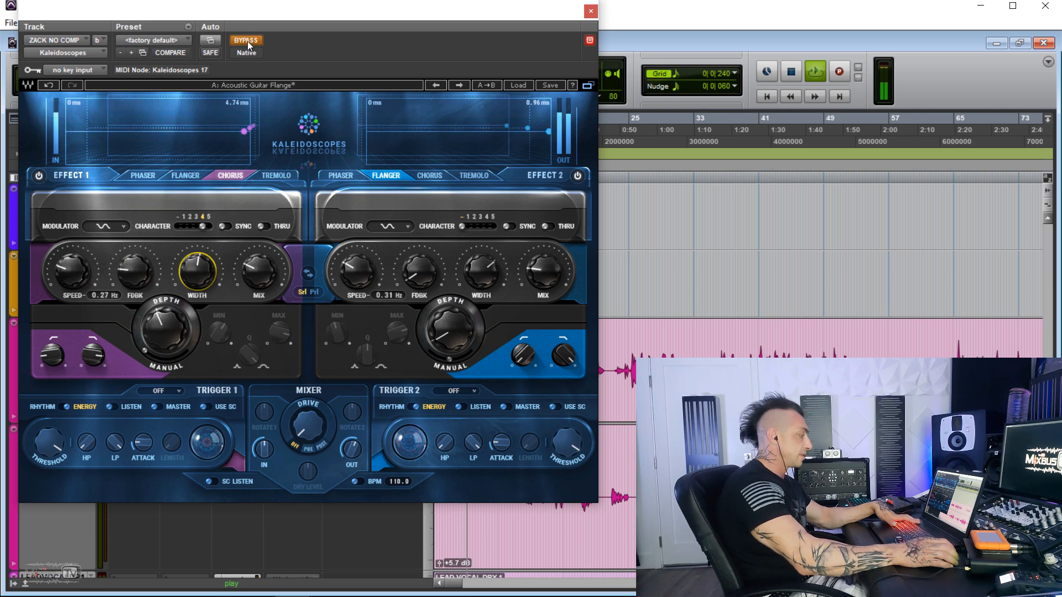
click(247, 41)
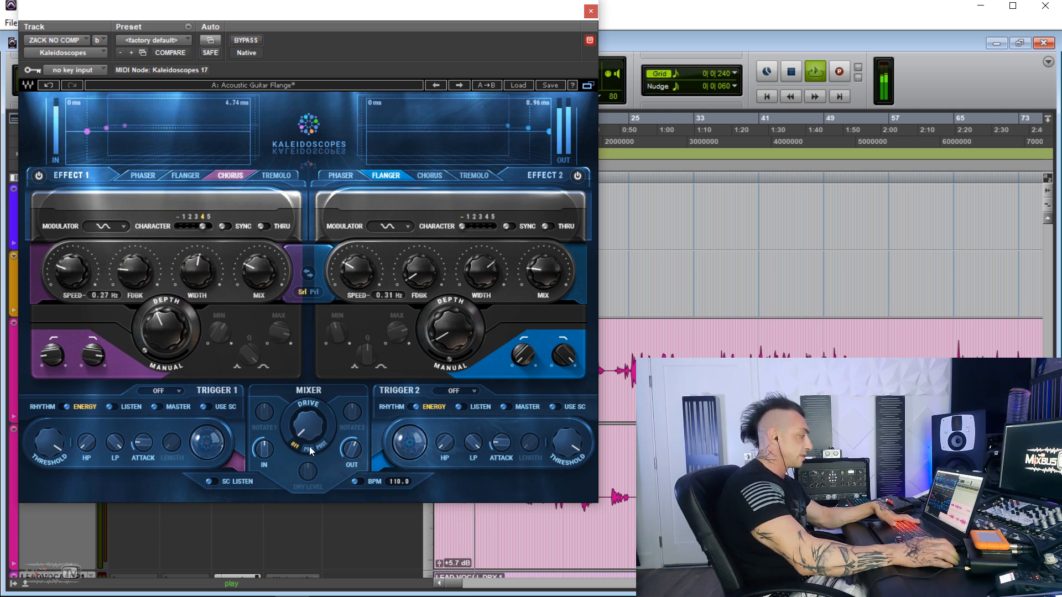
drag(311, 450, 311, 432)
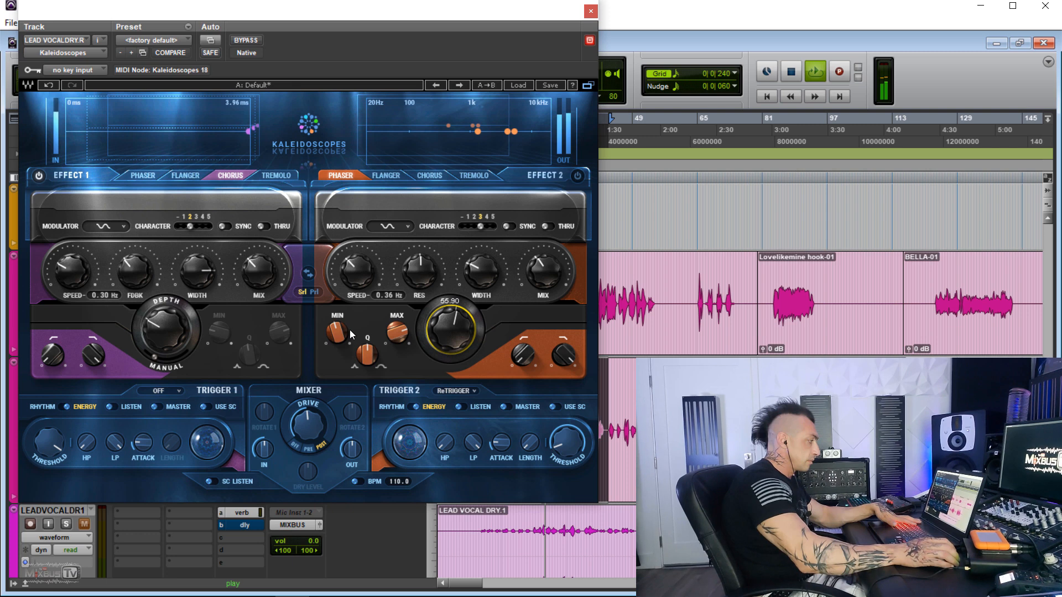
Adjust the minimum and maximum of Effect 2's Phaser on the lead vocal and audition other effect types.
drag(339, 333, 339, 360)
drag(397, 333, 398, 331)
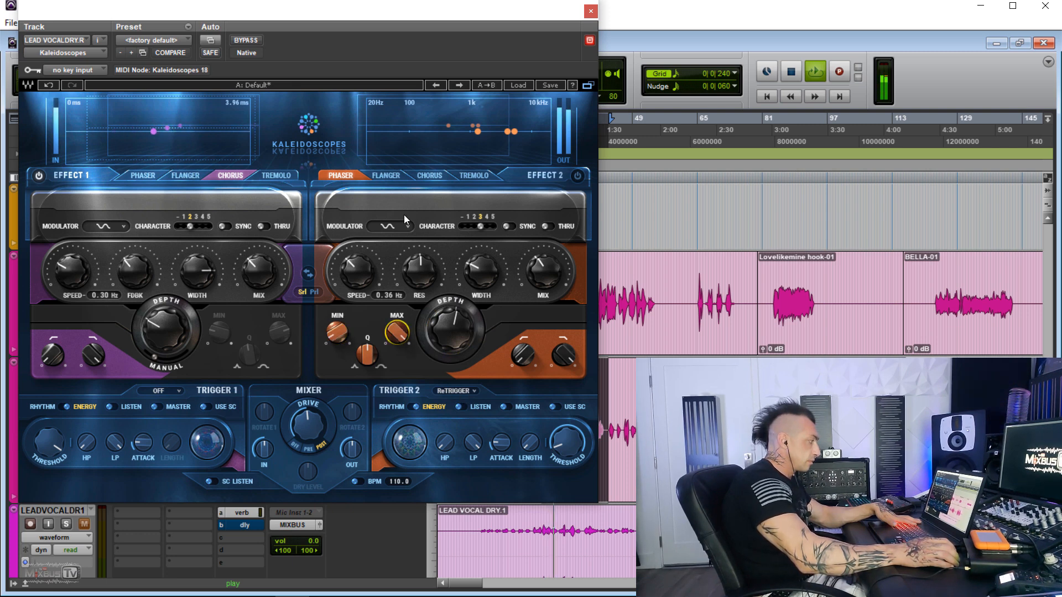
click(424, 176)
click(359, 176)
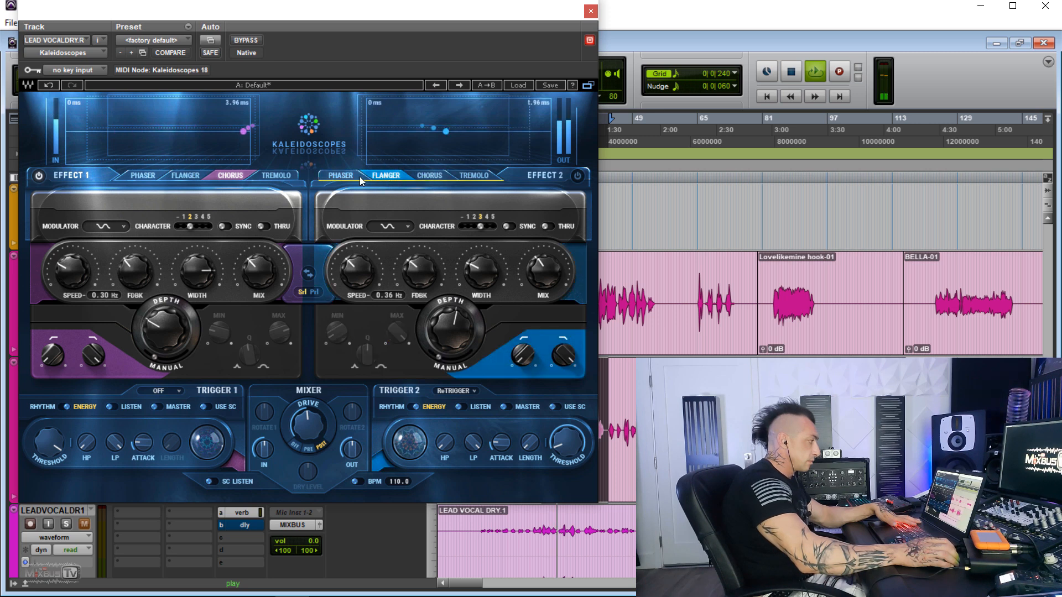
Try parallel routing for the two effects on the lead vocal and adjust Effect 2's level.
click(411, 407)
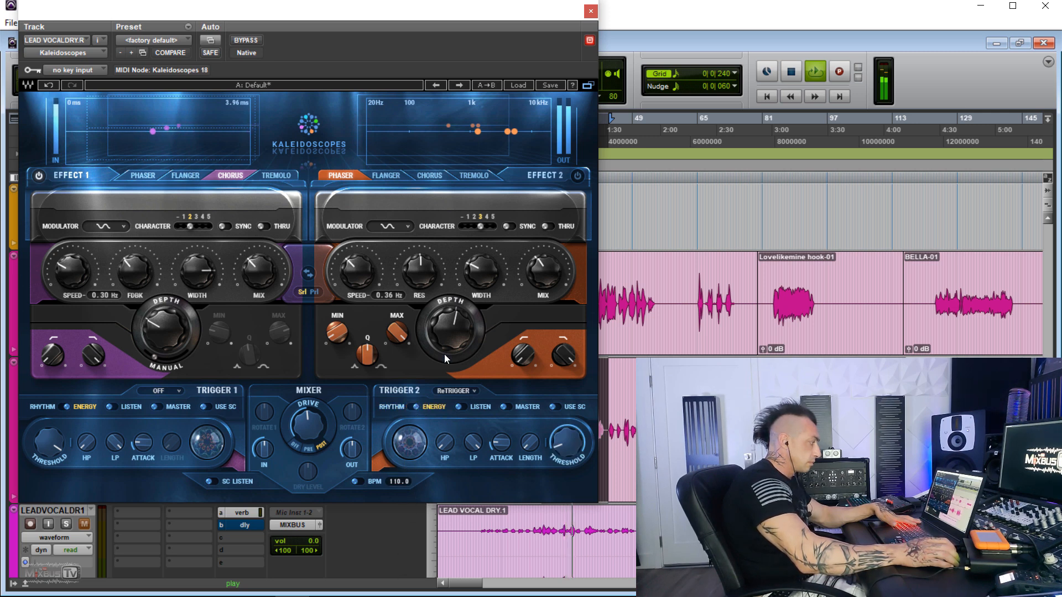
click(310, 292)
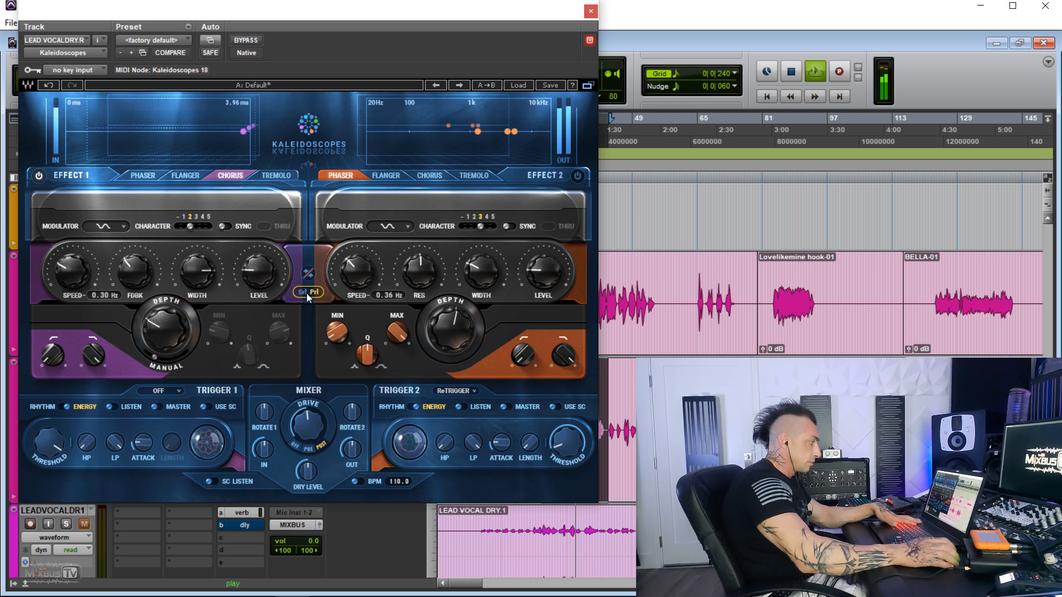
drag(547, 277, 546, 281)
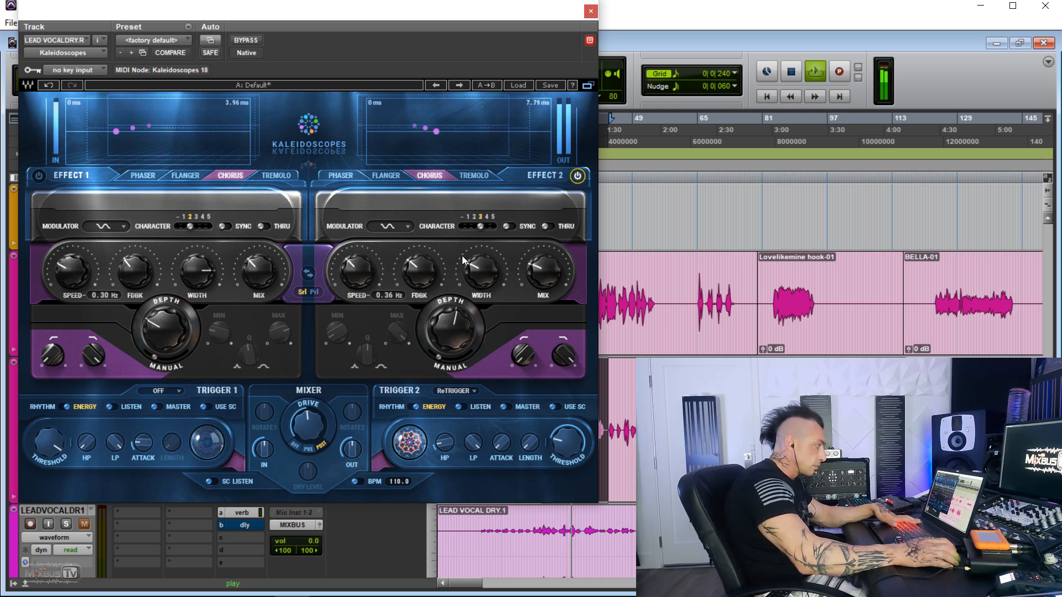
Adjust Trigger 2's threshold, stop playback, and enable Effect 1's Chorus together with Effect 2 set to Phaser.
mouse_move(565, 442)
mouse_down()
mouse_move(565, 424)
mouse_move(568, 448)
mouse_up()
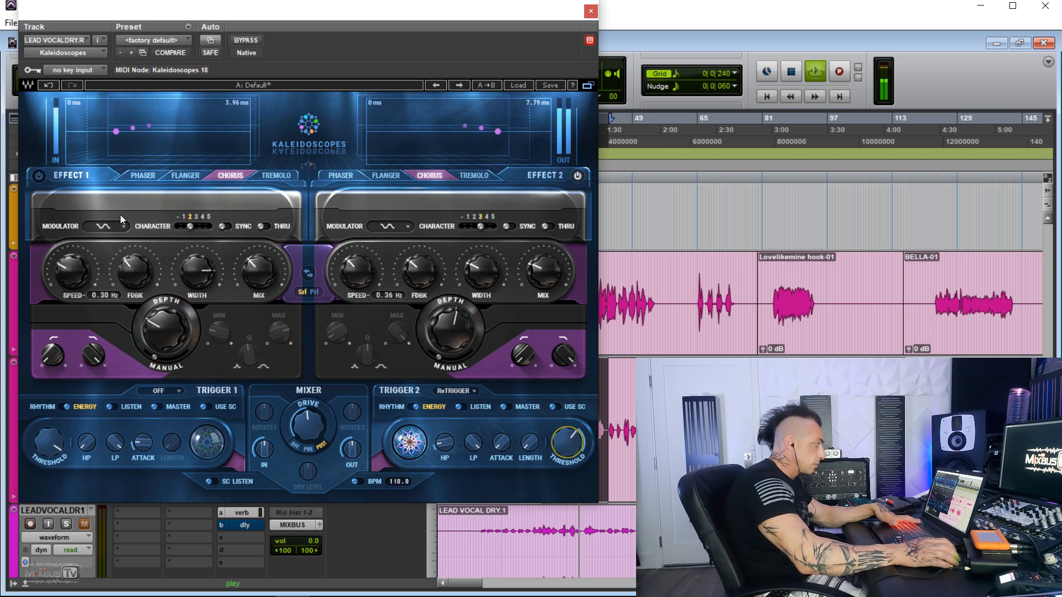
key(space)
click(39, 176)
click(577, 176)
click(340, 175)
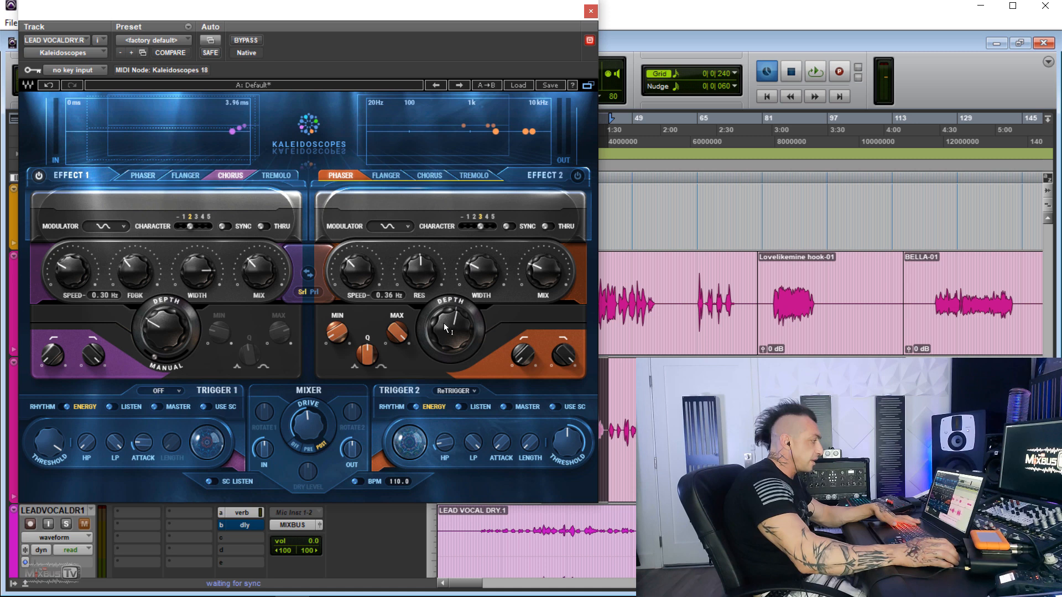
click(577, 176)
Set Trigger 2's threshold to about -19.7 during playback, stop, and keep its detection mode on Energy.
key(space)
mouse_move(568, 443)
mouse_down()
mouse_move(568, 426)
mouse_move(565, 438)
mouse_move(531, 424)
mouse_move(572, 451)
mouse_up()
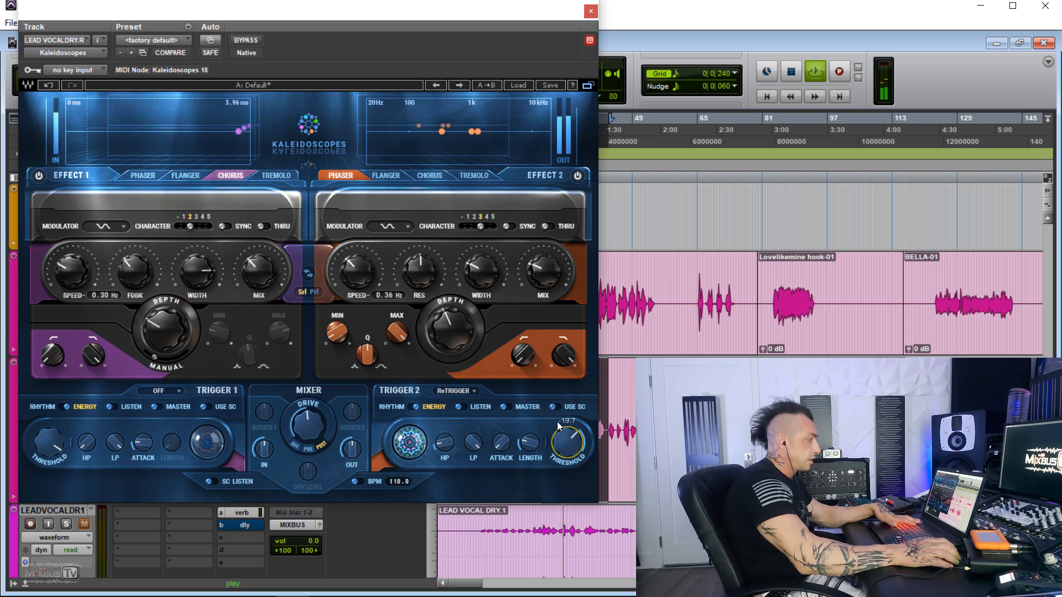
key(space)
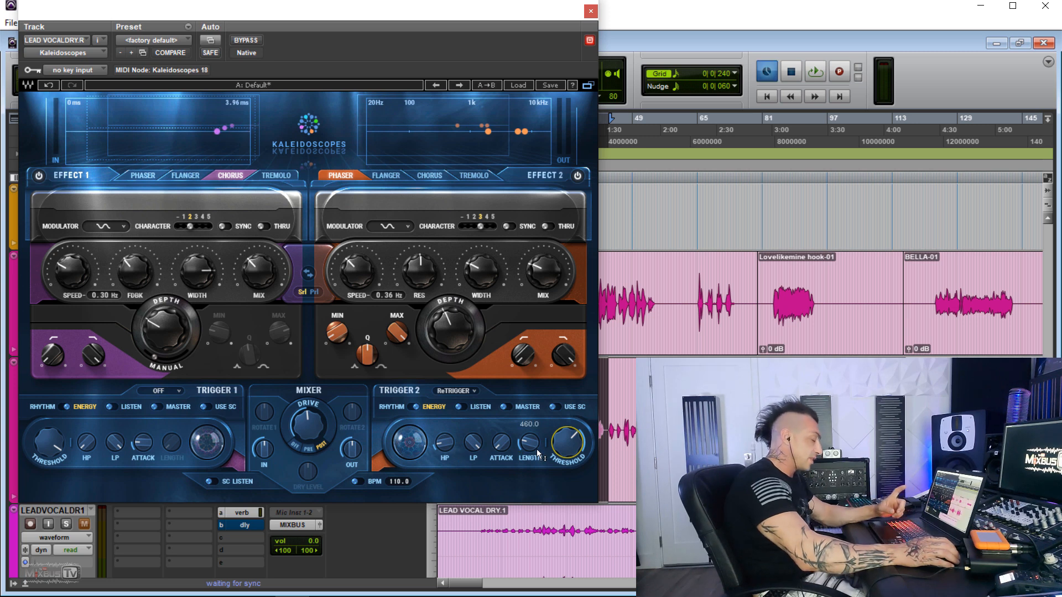
click(415, 407)
click(414, 407)
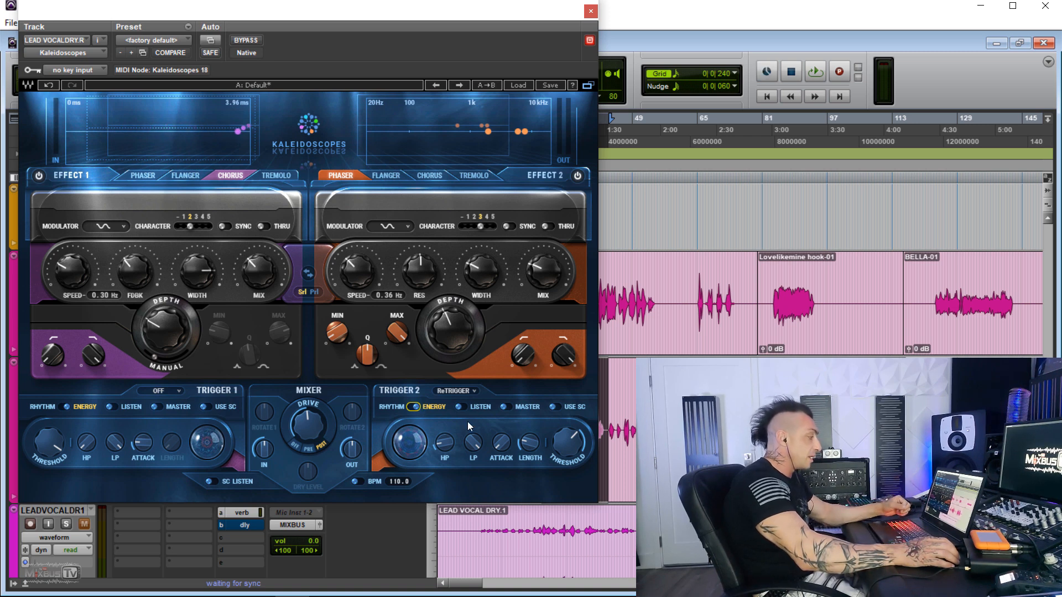
Resume playback, readjust Trigger 2's threshold, and adjust the maximum, Q and minimum of Effect 2's Phaser.
key(space)
drag(568, 442, 567, 437)
drag(397, 333, 397, 307)
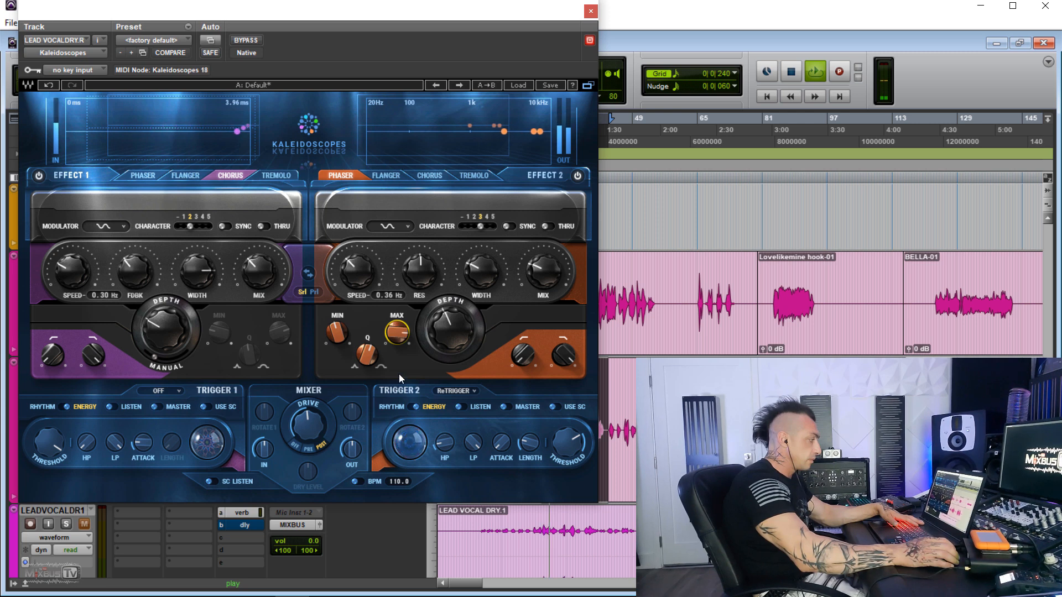
drag(367, 354, 336, 319)
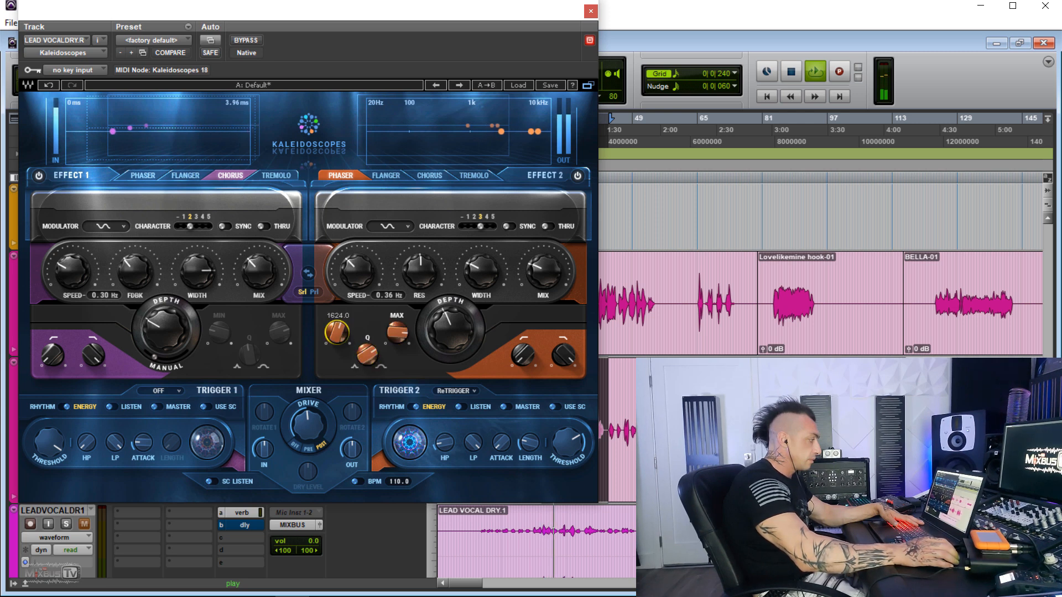
Set Trigger 2's length to about 760 and threshold to about -18.3, and fine-tune Effect 2's Phaser minimum.
drag(529, 442, 530, 439)
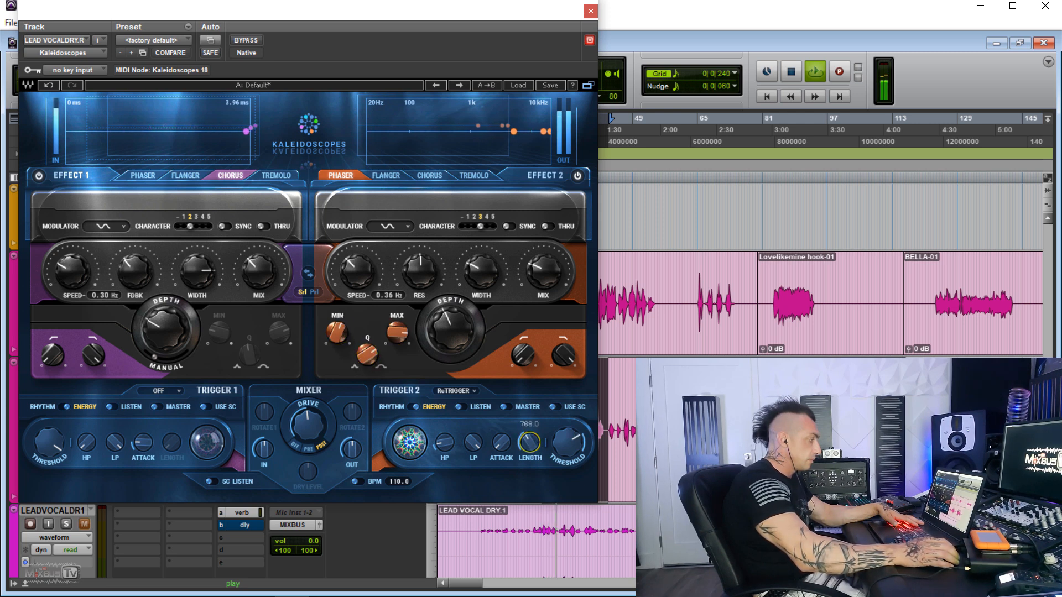
click(578, 449)
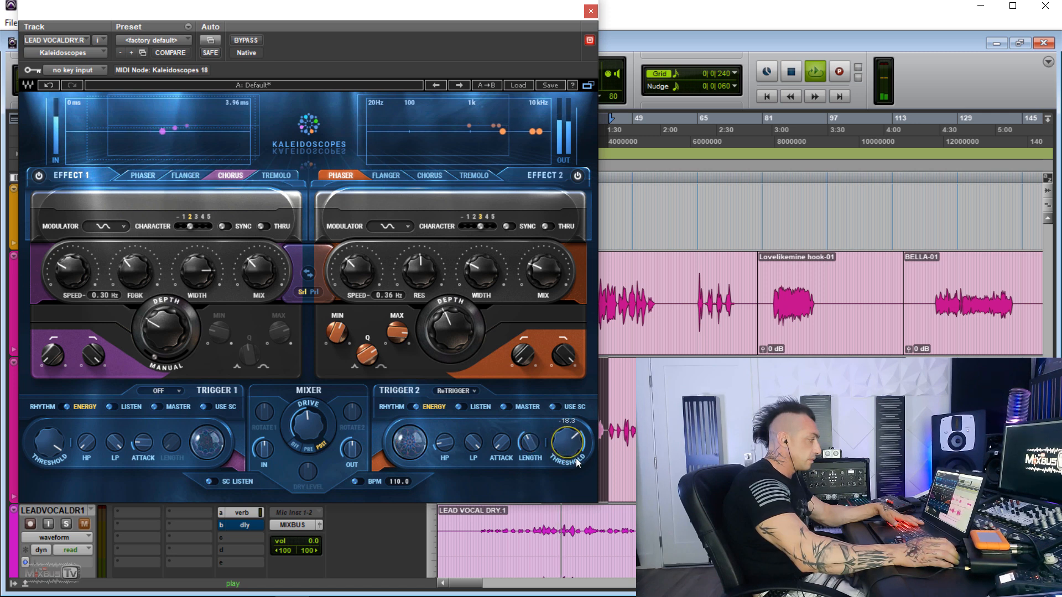
click(347, 334)
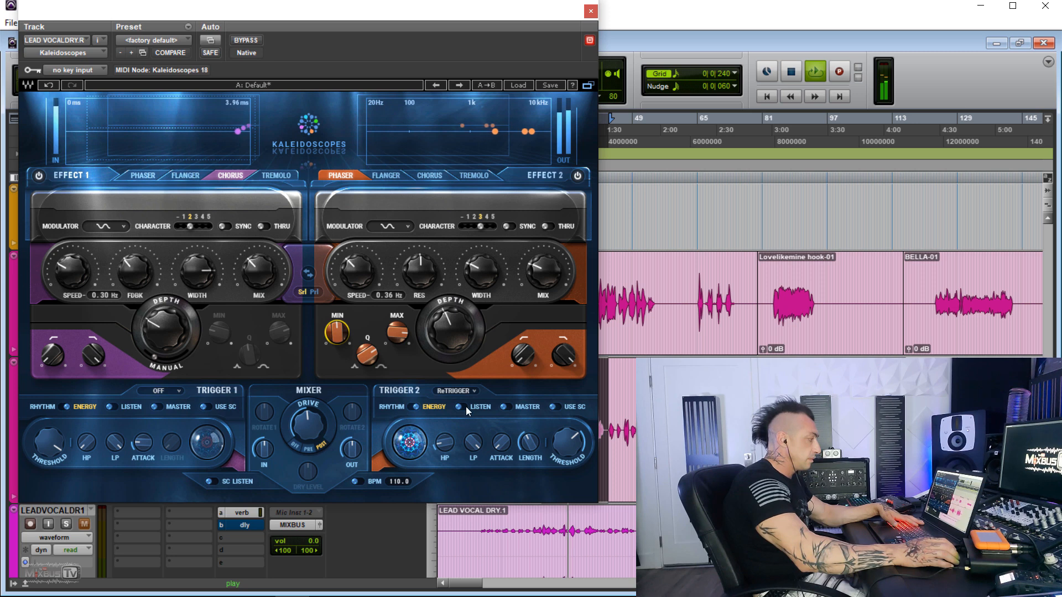
Compare the vocal with bypass, set Effect 1's mix to about 11.2, lower Effect 2's mix, and stop playback.
click(258, 39)
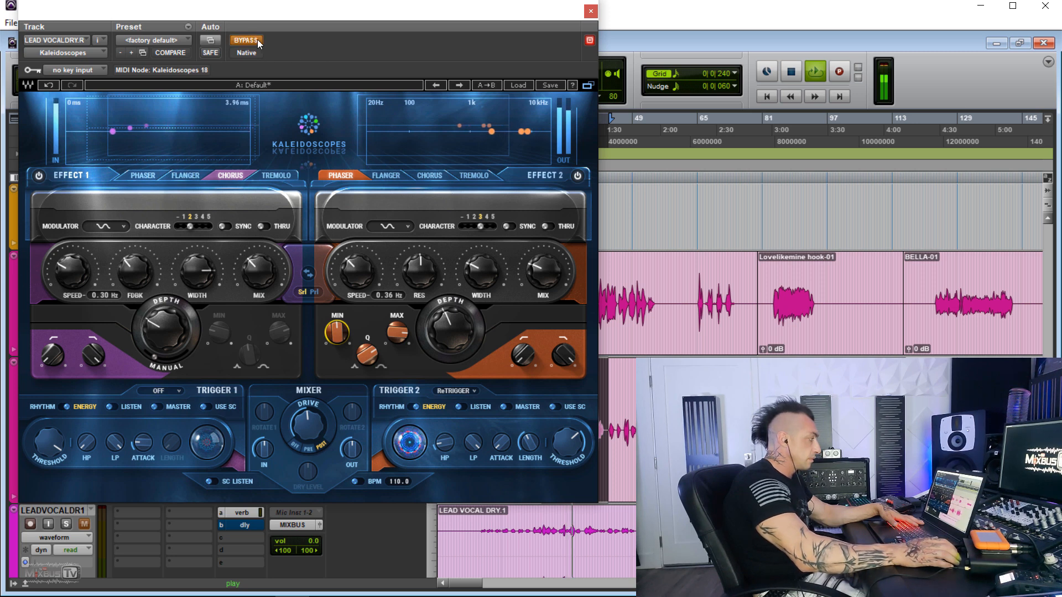
click(258, 40)
click(259, 271)
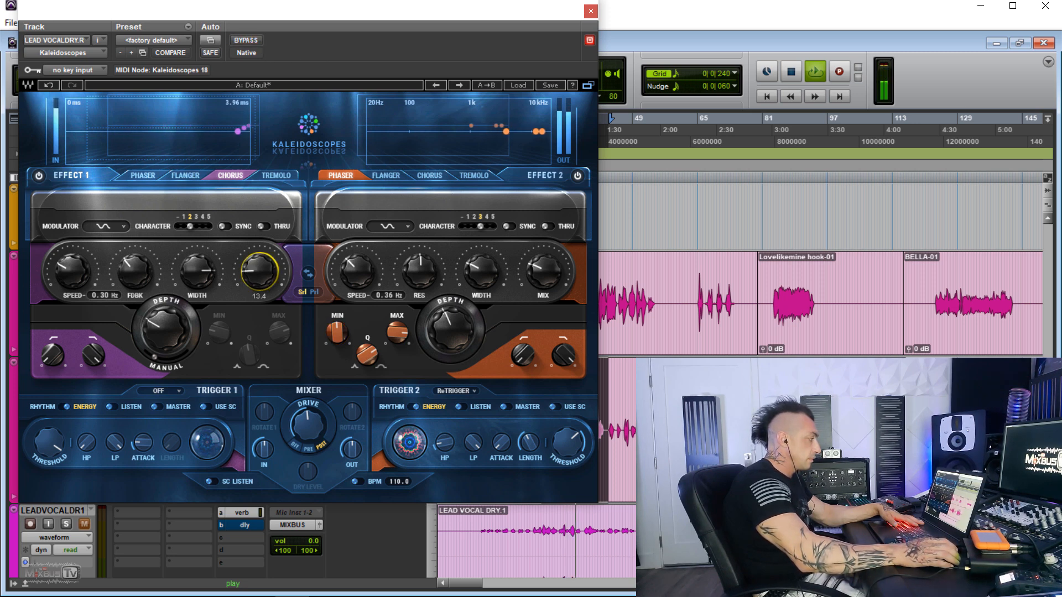
drag(542, 270, 542, 283)
drag(259, 271, 260, 275)
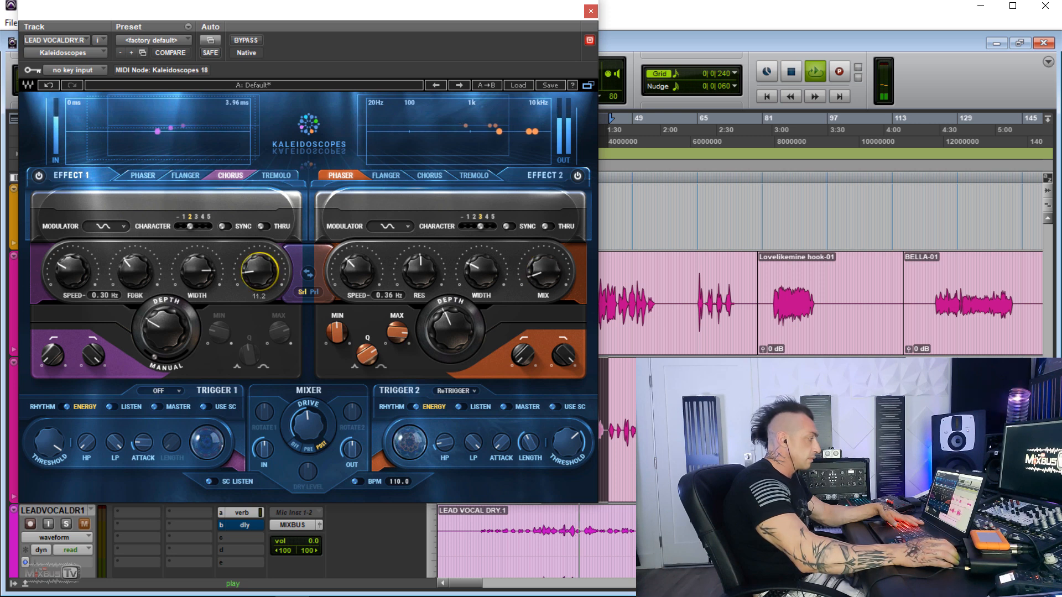
drag(542, 272, 542, 269)
key(space)
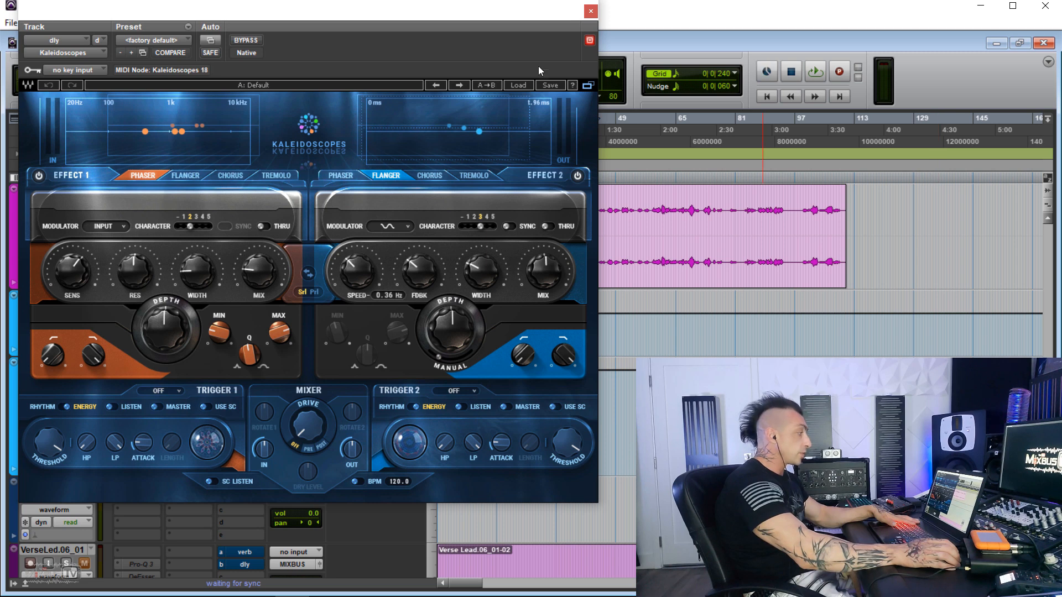
Move the dly track's Kaleidoscopes window and compare the vocal with the plugin bypassed and active.
mouse_move(514, 17)
mouse_down()
mouse_move(703, 3)
mouse_move(527, 6)
mouse_up()
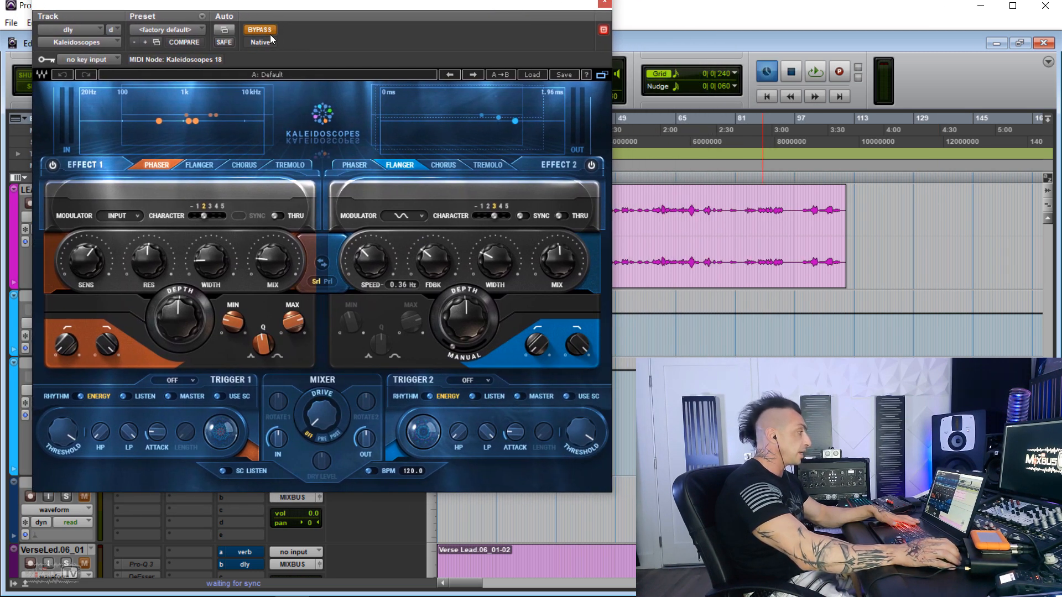
click(260, 29)
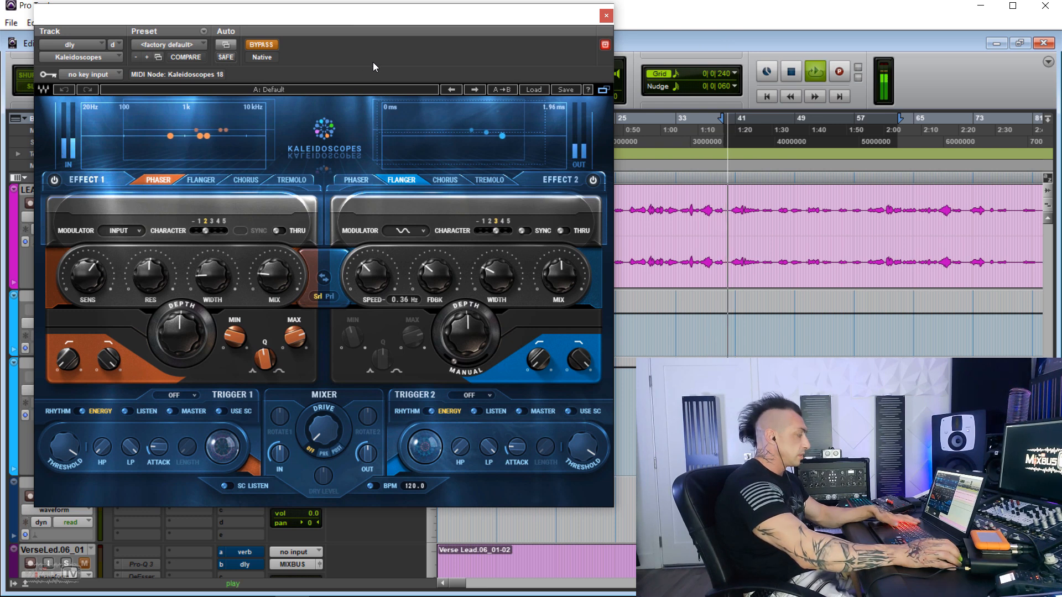
click(264, 46)
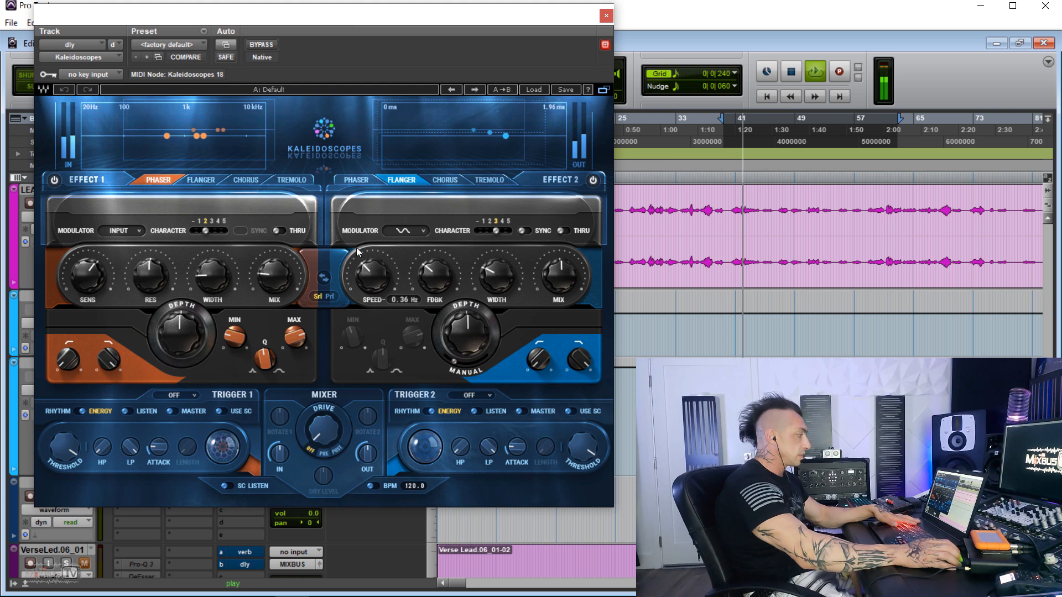
Raise Effect 1's mix, set Effect 2's mix to 51.4, increase the output level, and compare with bypass.
drag(289, 275, 289, 266)
drag(559, 277, 560, 275)
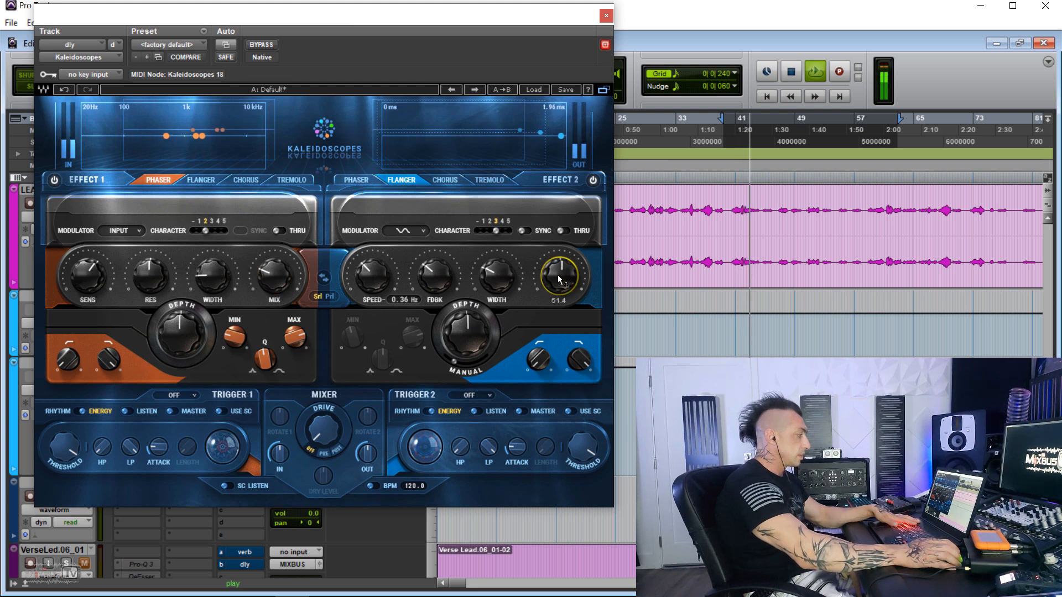
drag(366, 454, 366, 446)
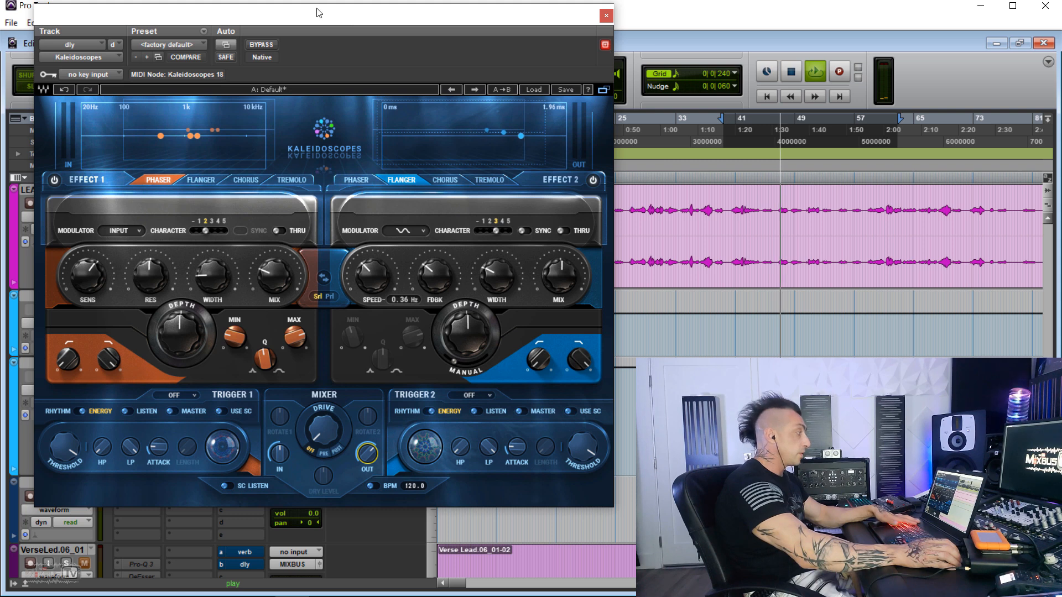
click(266, 44)
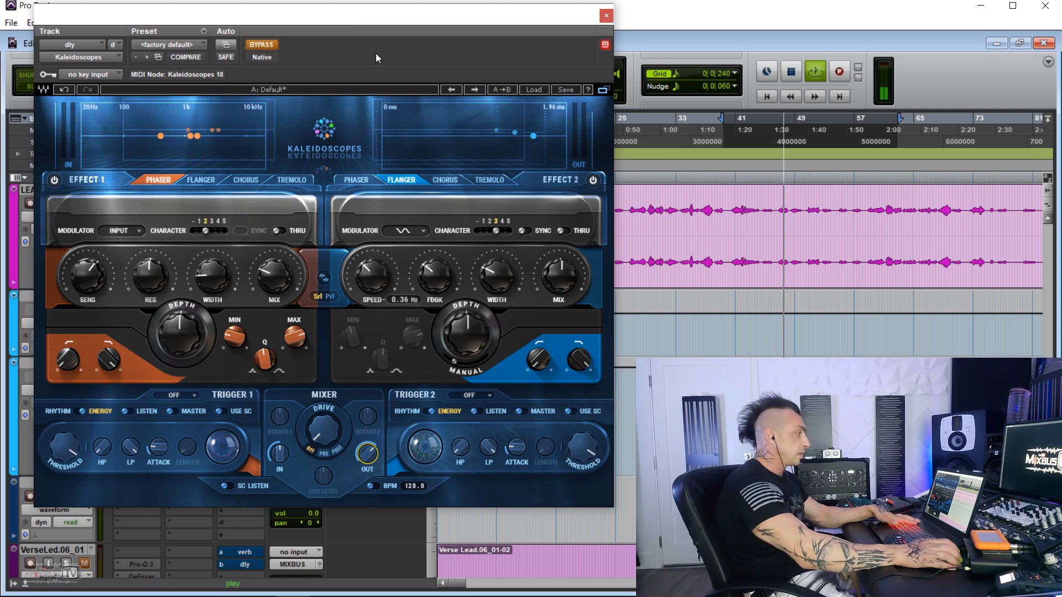
click(263, 47)
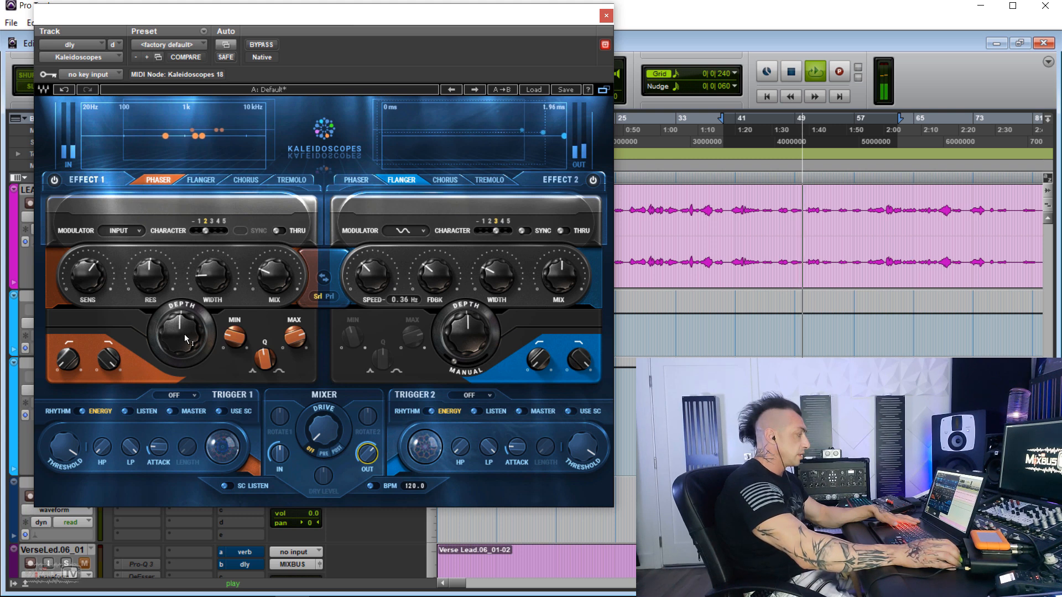
Raise Effect 1's Phaser sensitivity and width, lower its resonance, and stop playback.
mouse_move(185, 328)
drag(86, 281, 86, 273)
drag(213, 279, 150, 286)
key(space)
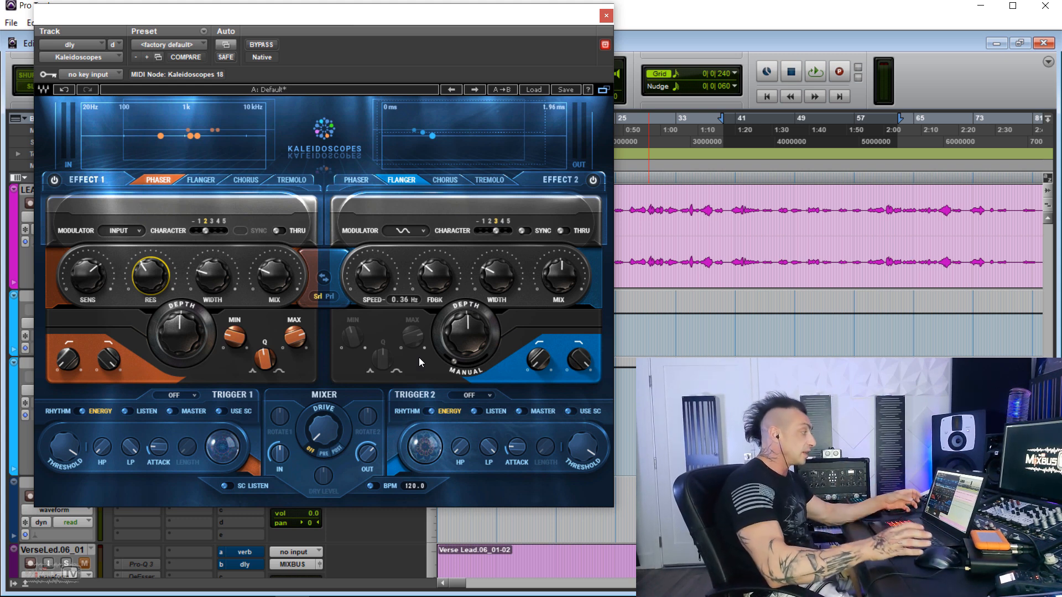
Set the character of both effects to 4 and adjust Effect 2's low-pass filter during playback.
click(214, 233)
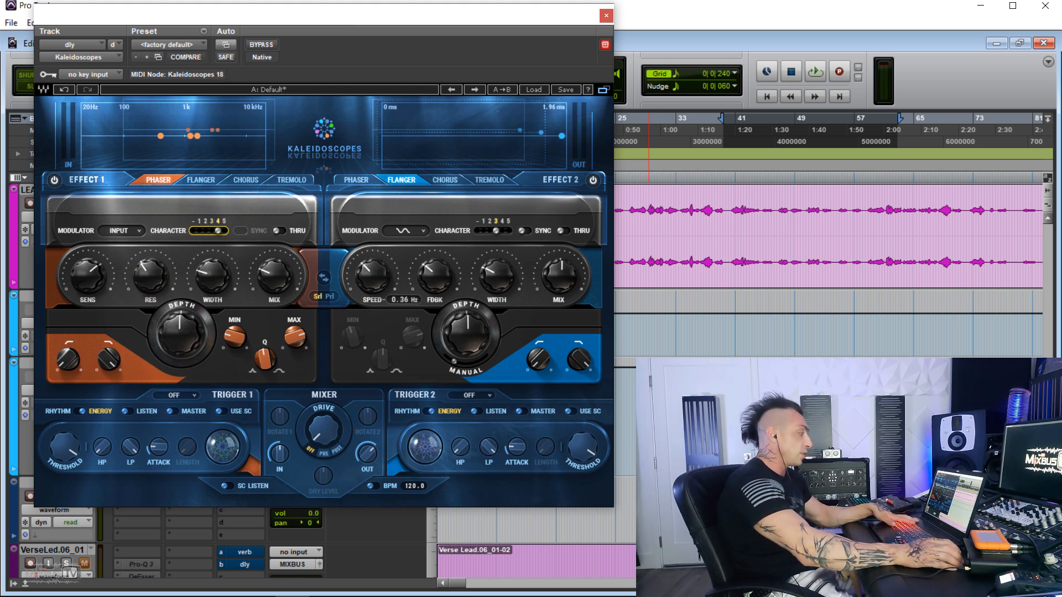
key(space)
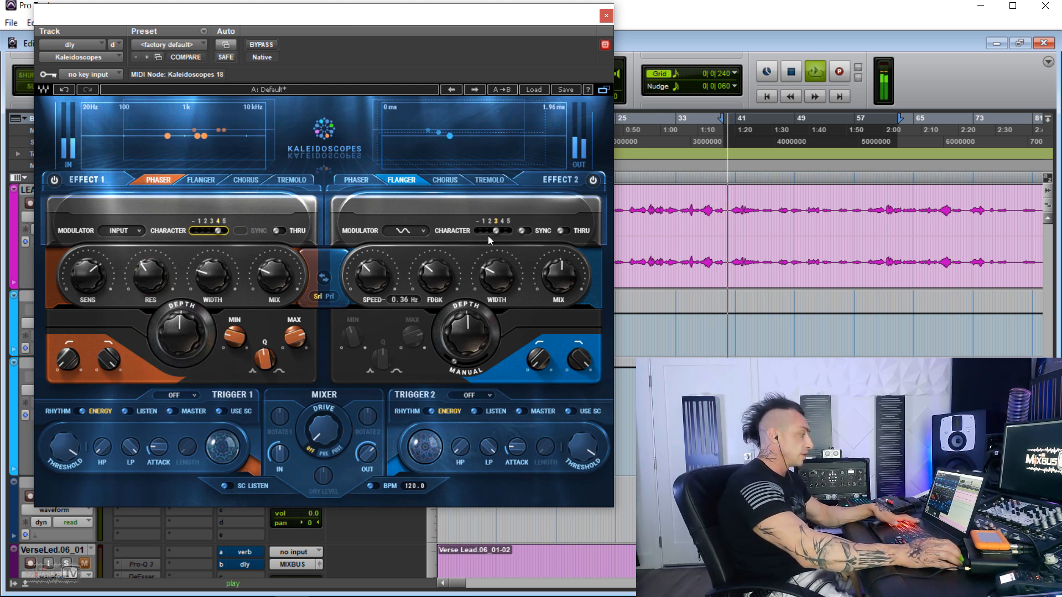
click(501, 231)
mouse_move(578, 359)
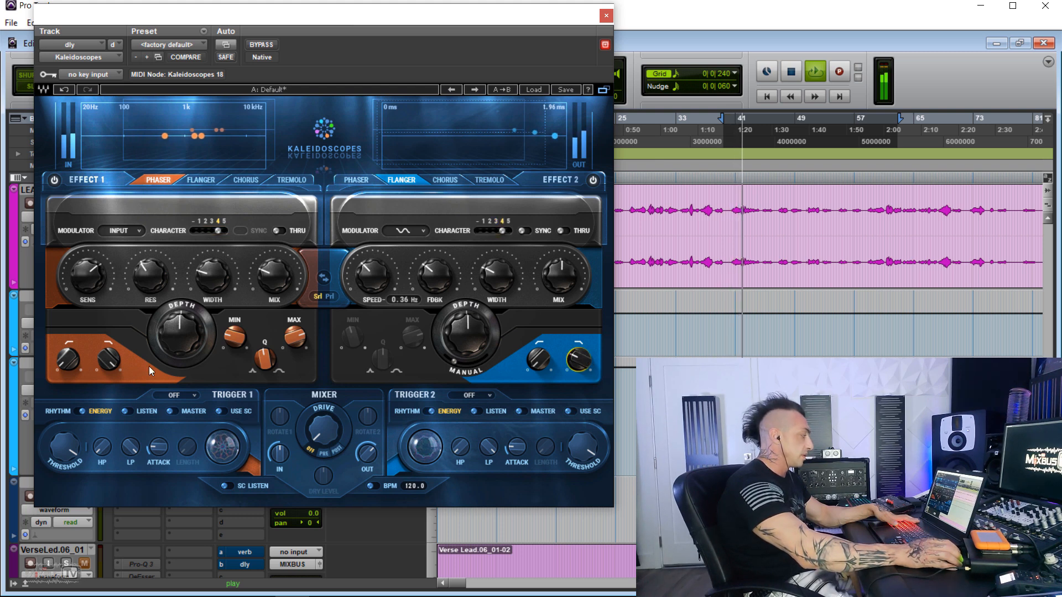
Lower Effect 1's character to 2 and compare the sound with the plugin bypassed and active.
click(209, 231)
drag(212, 230, 205, 231)
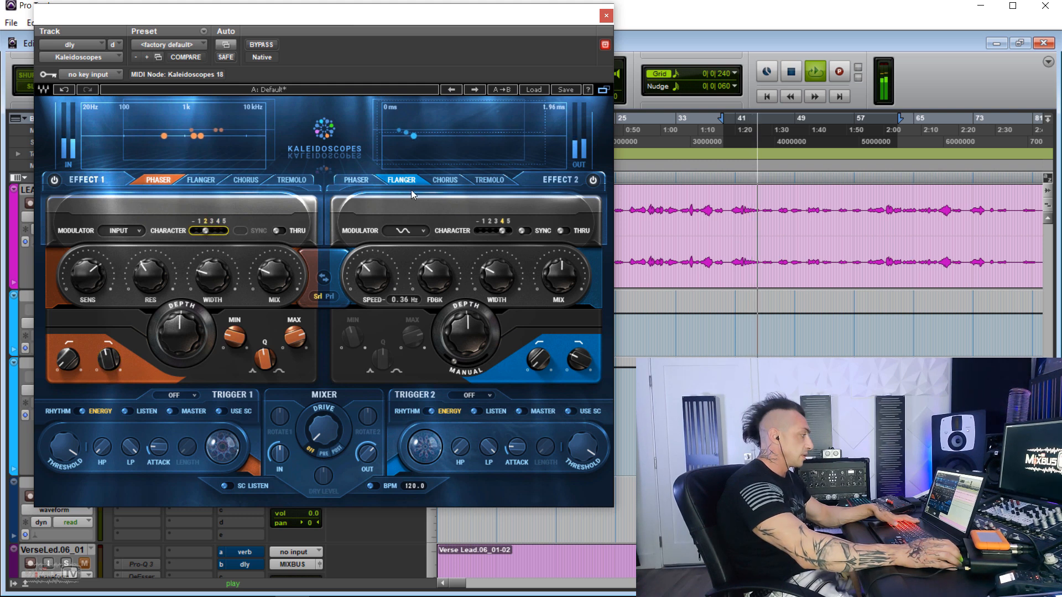
click(262, 45)
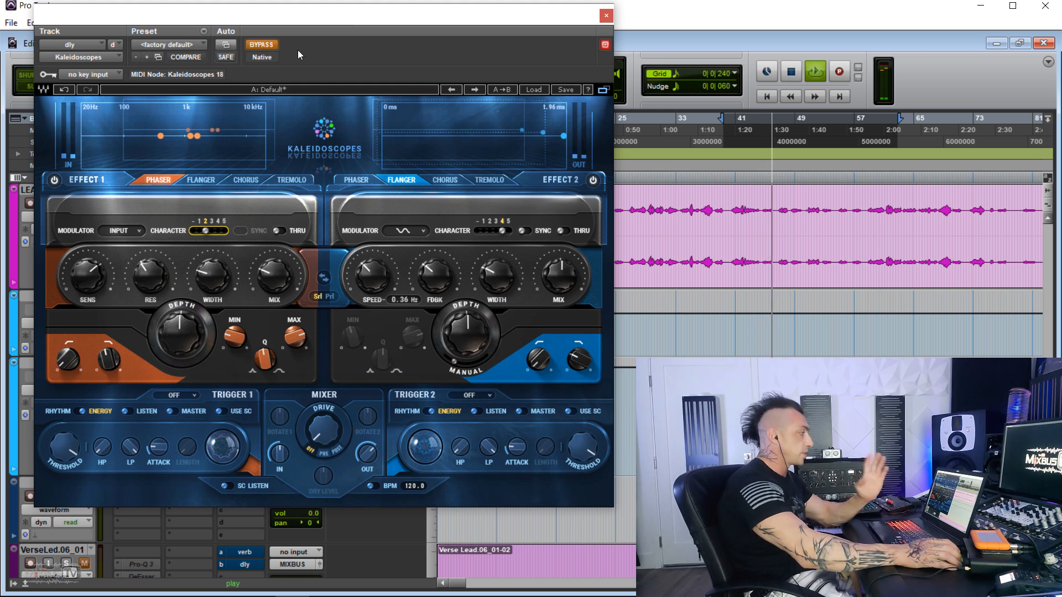
click(267, 48)
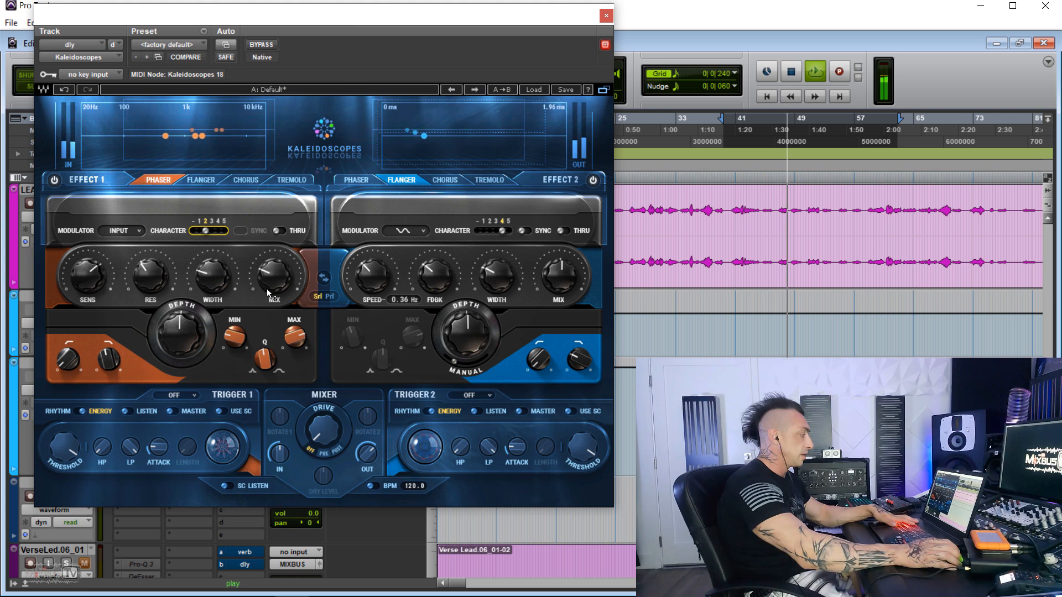
Set Effect 1's character to 4, increase its Phaser depth, and stop playback.
drag(207, 231, 221, 231)
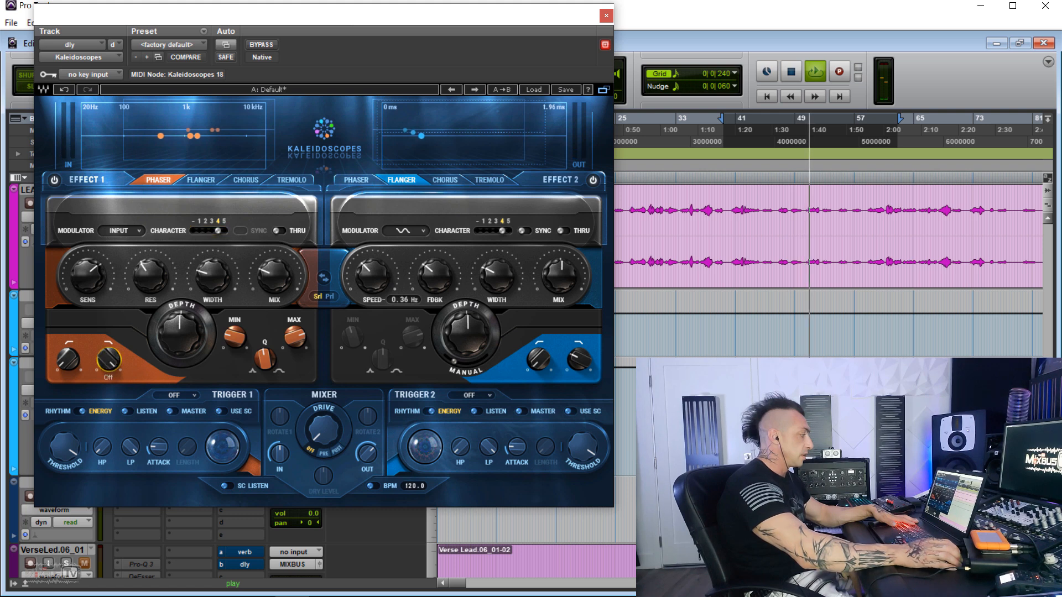
drag(183, 334, 228, 330)
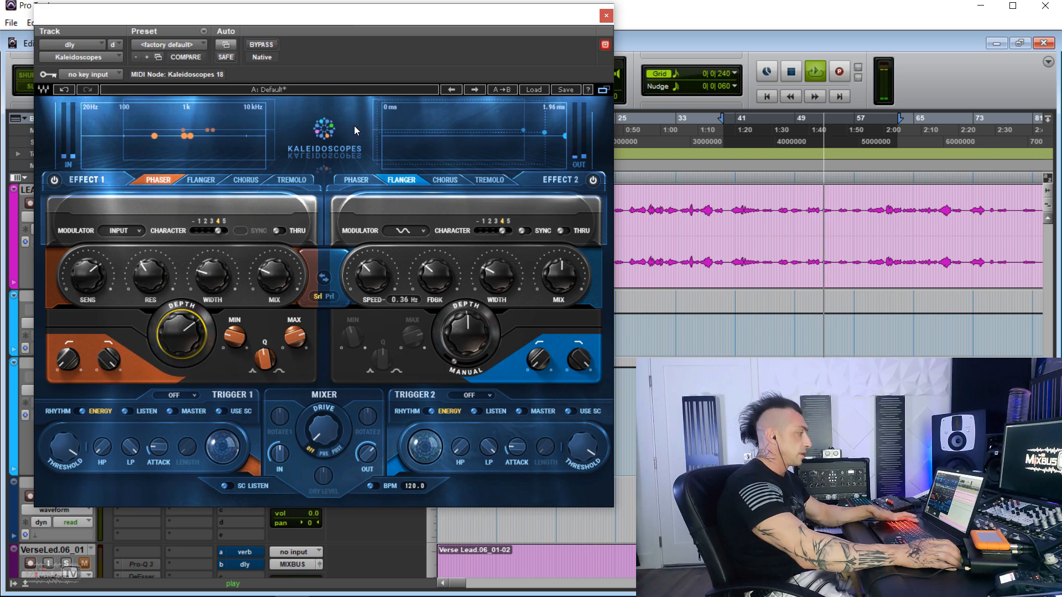
key(space)
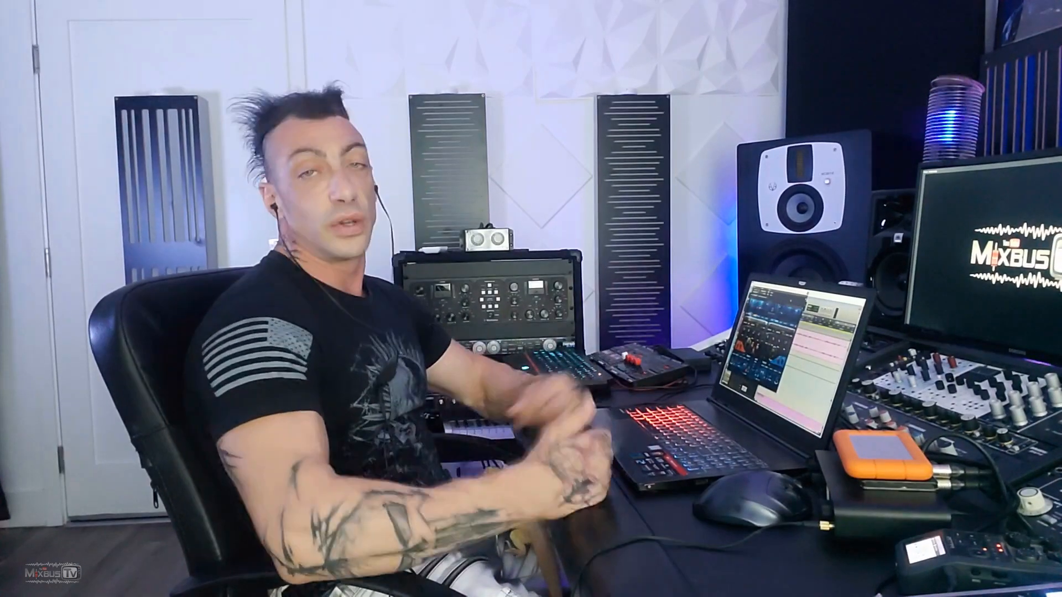